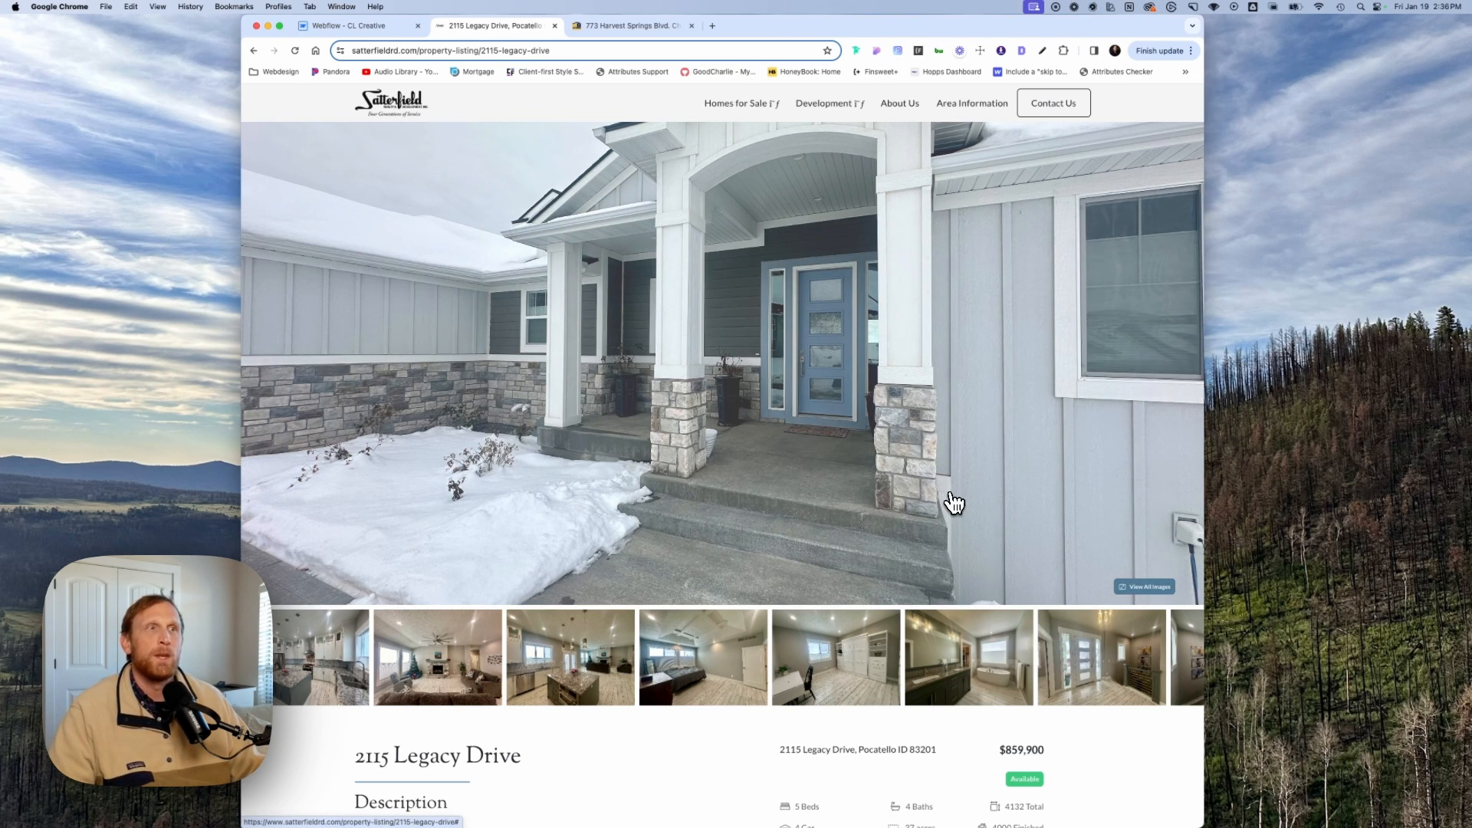
Browse the property listing's photos one by one in its lightbox gallery, and close the gallery.
click(951, 496)
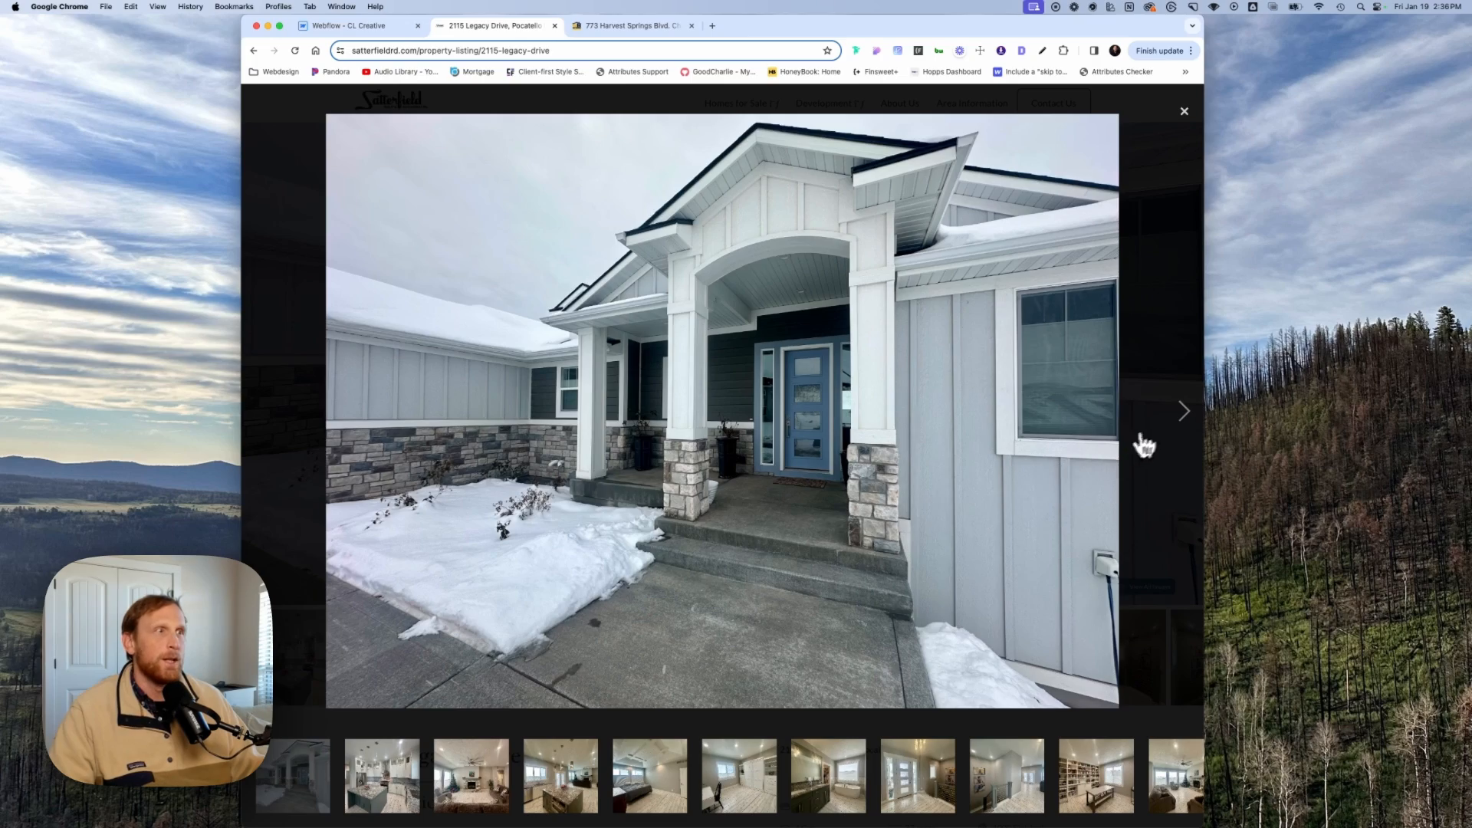
click(1183, 420)
click(1183, 420)
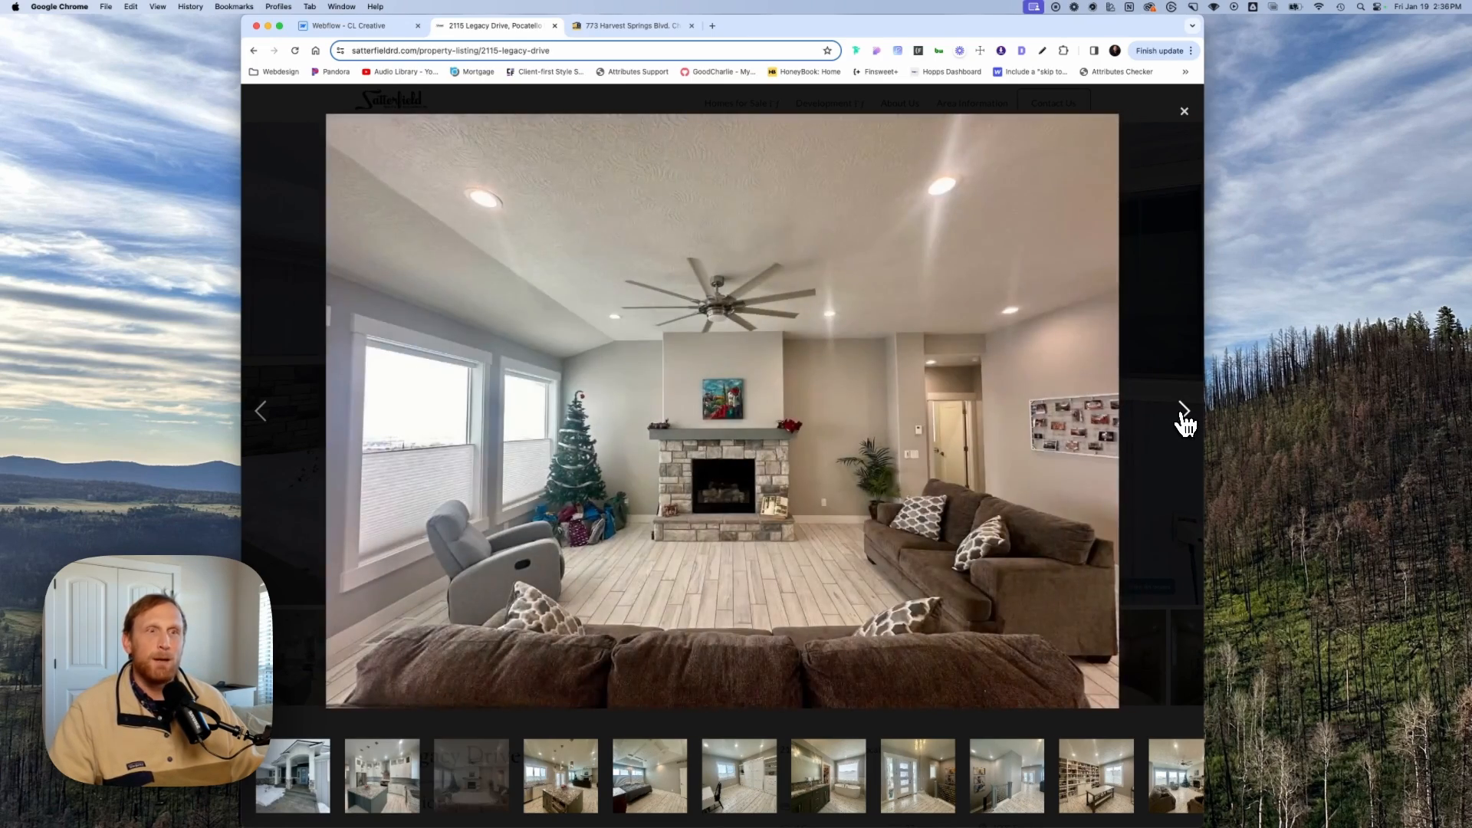
click(1184, 421)
click(1185, 421)
click(1184, 422)
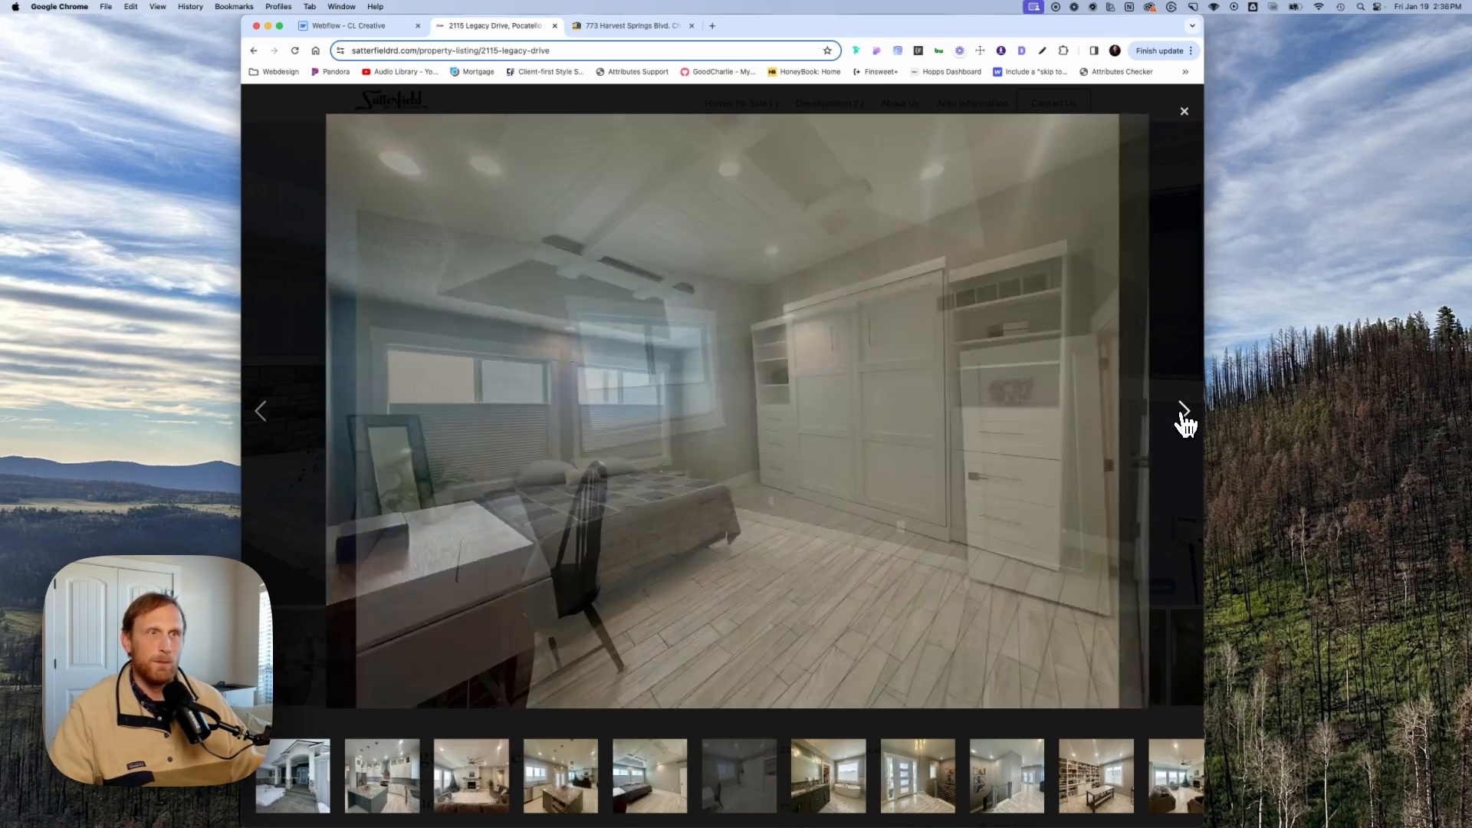
click(1185, 421)
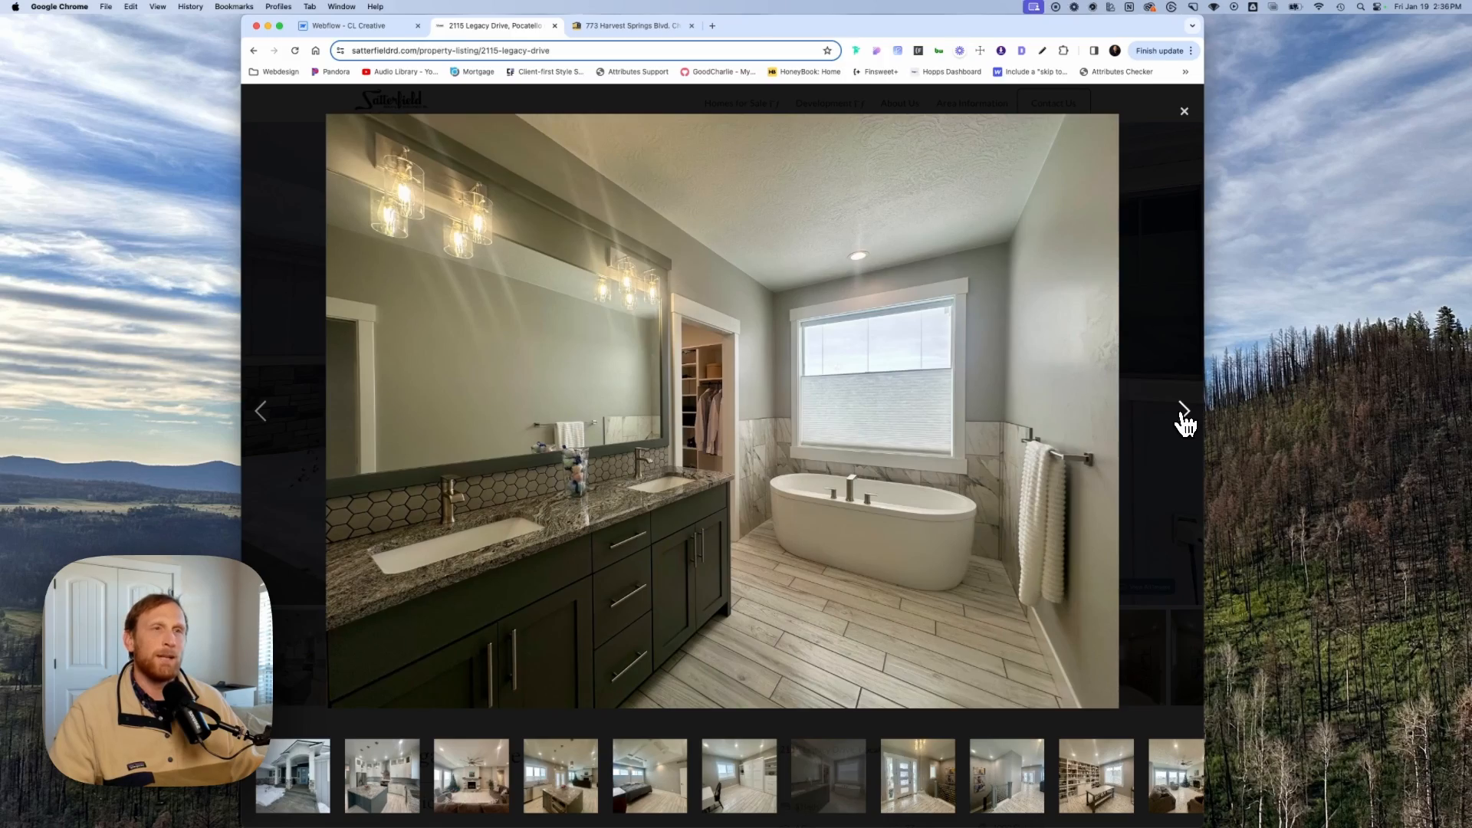
click(1184, 421)
click(1184, 422)
click(1184, 421)
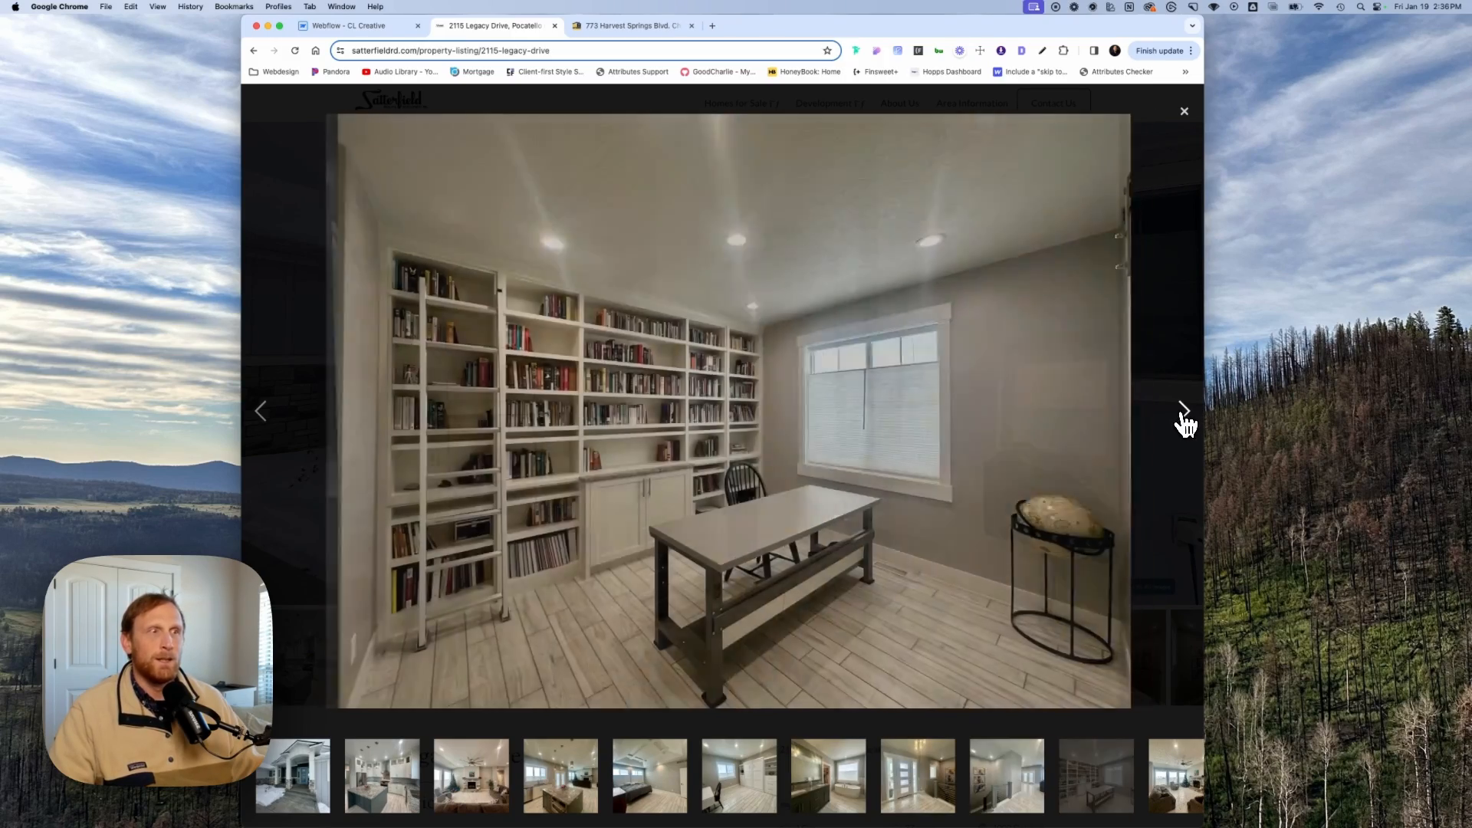
click(1184, 421)
click(1184, 421)
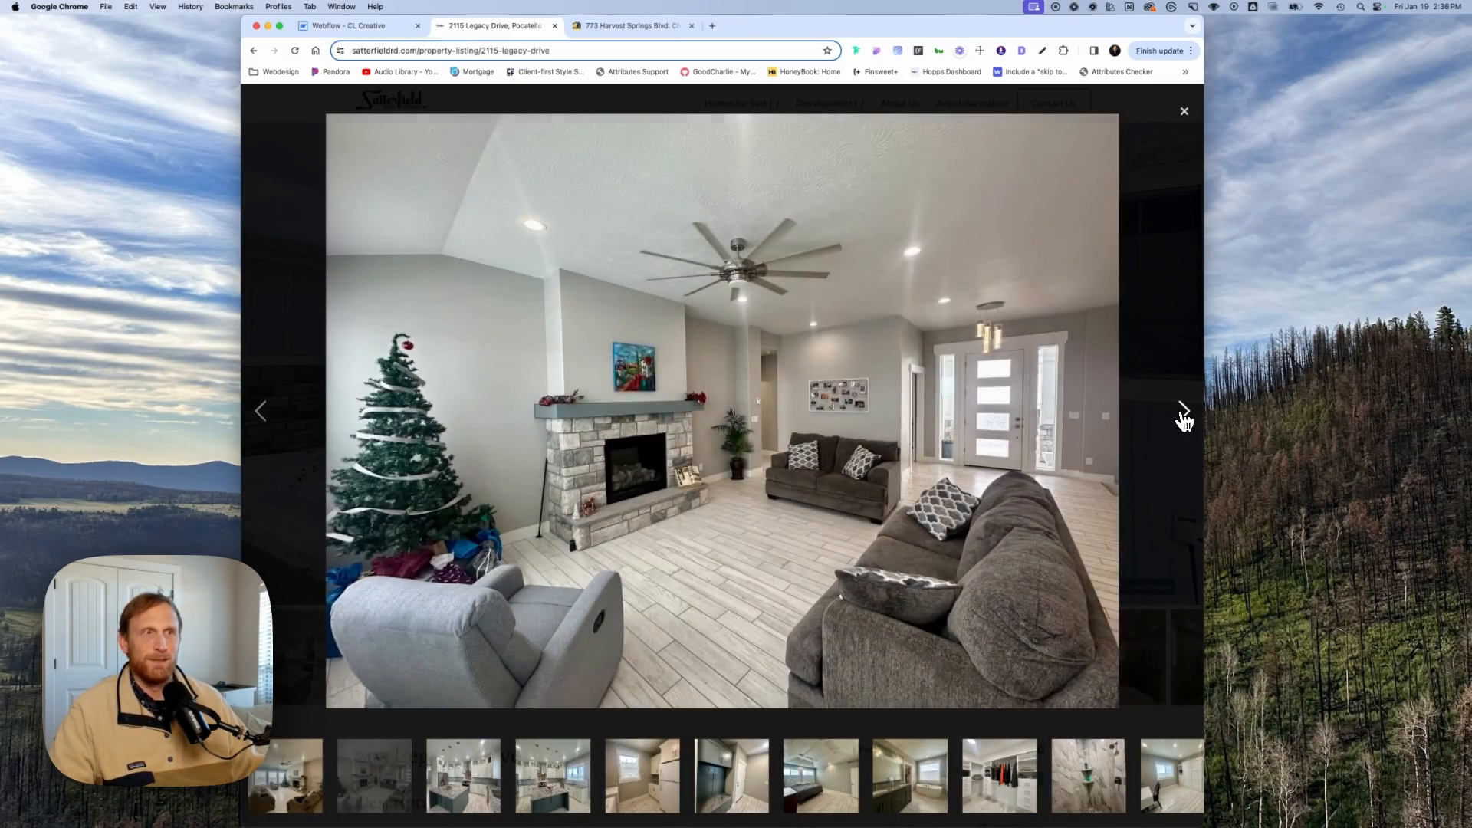
click(1184, 422)
click(1184, 422)
click(1184, 421)
click(1185, 422)
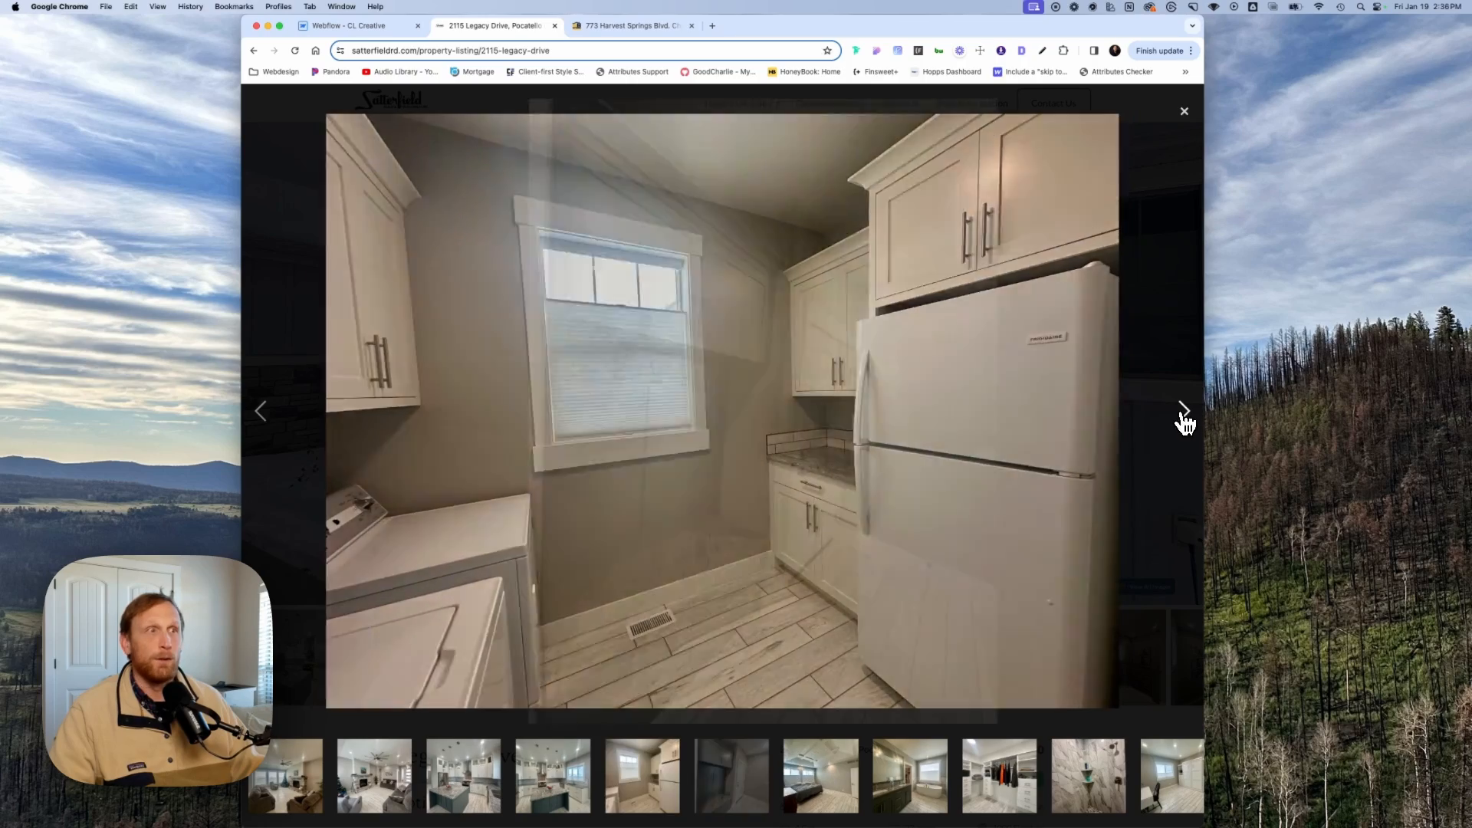
click(1184, 421)
click(1184, 422)
click(1185, 421)
click(1184, 421)
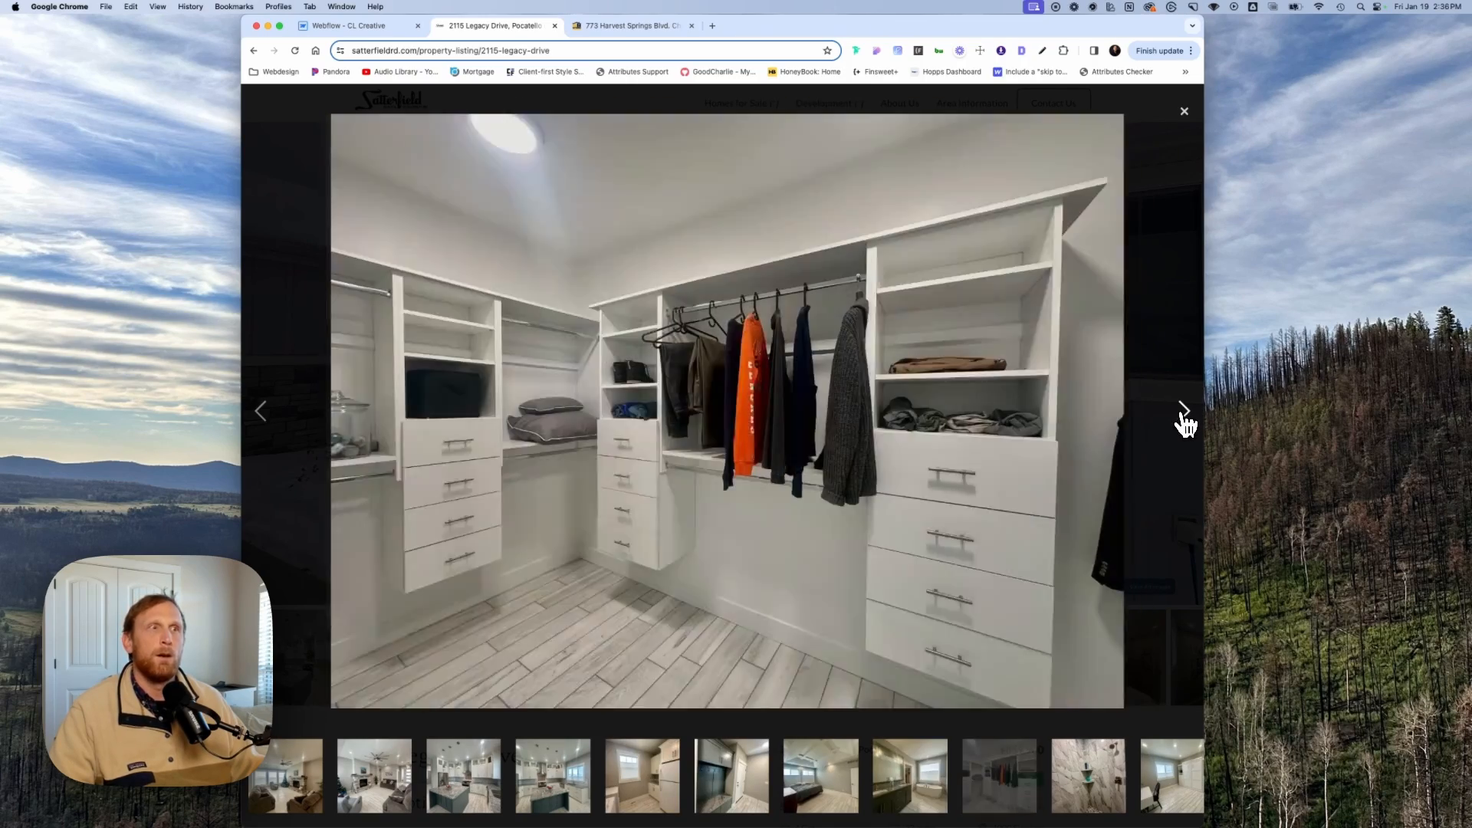
click(1184, 421)
click(1185, 422)
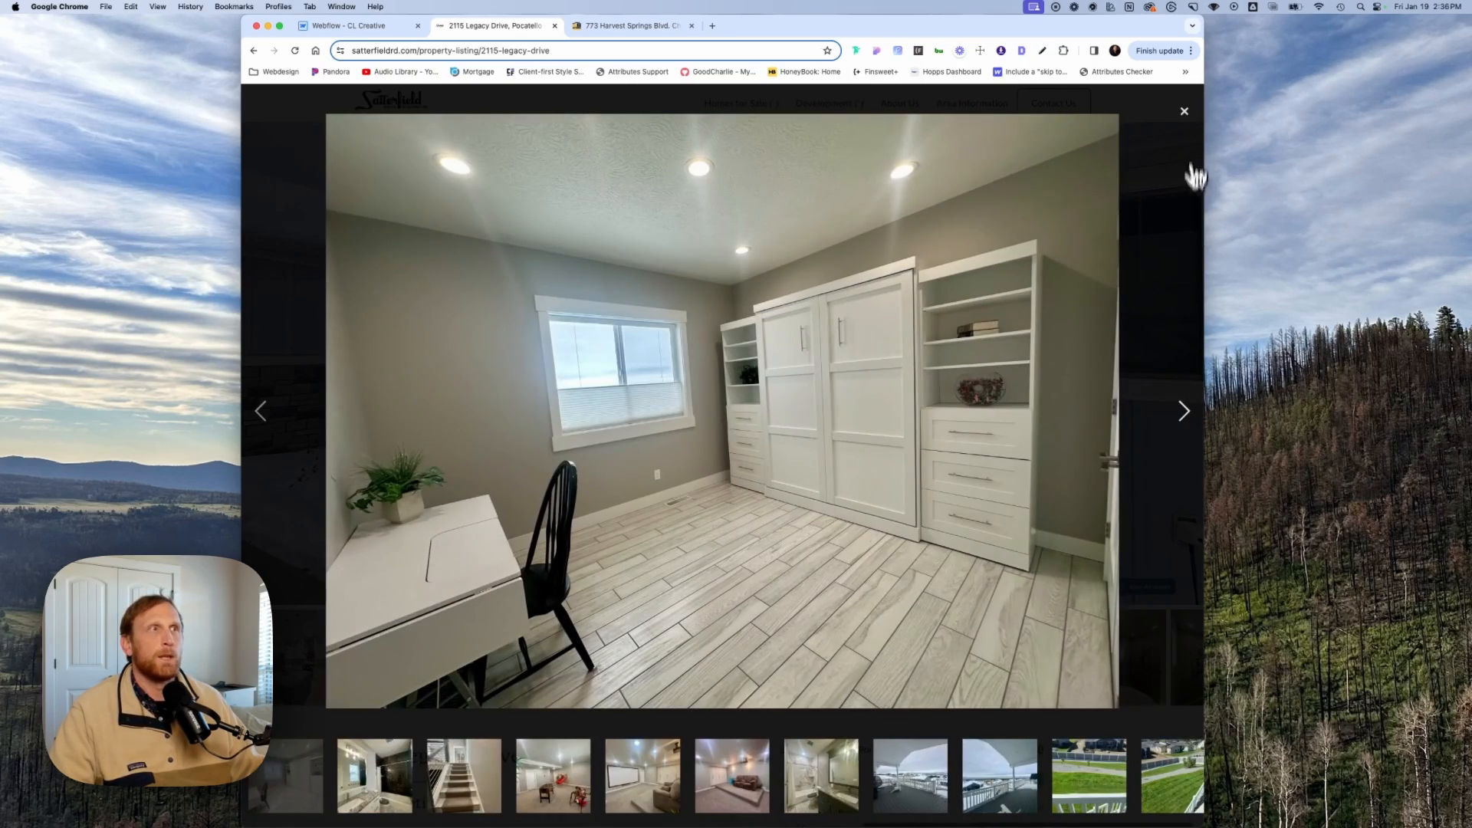
click(1184, 112)
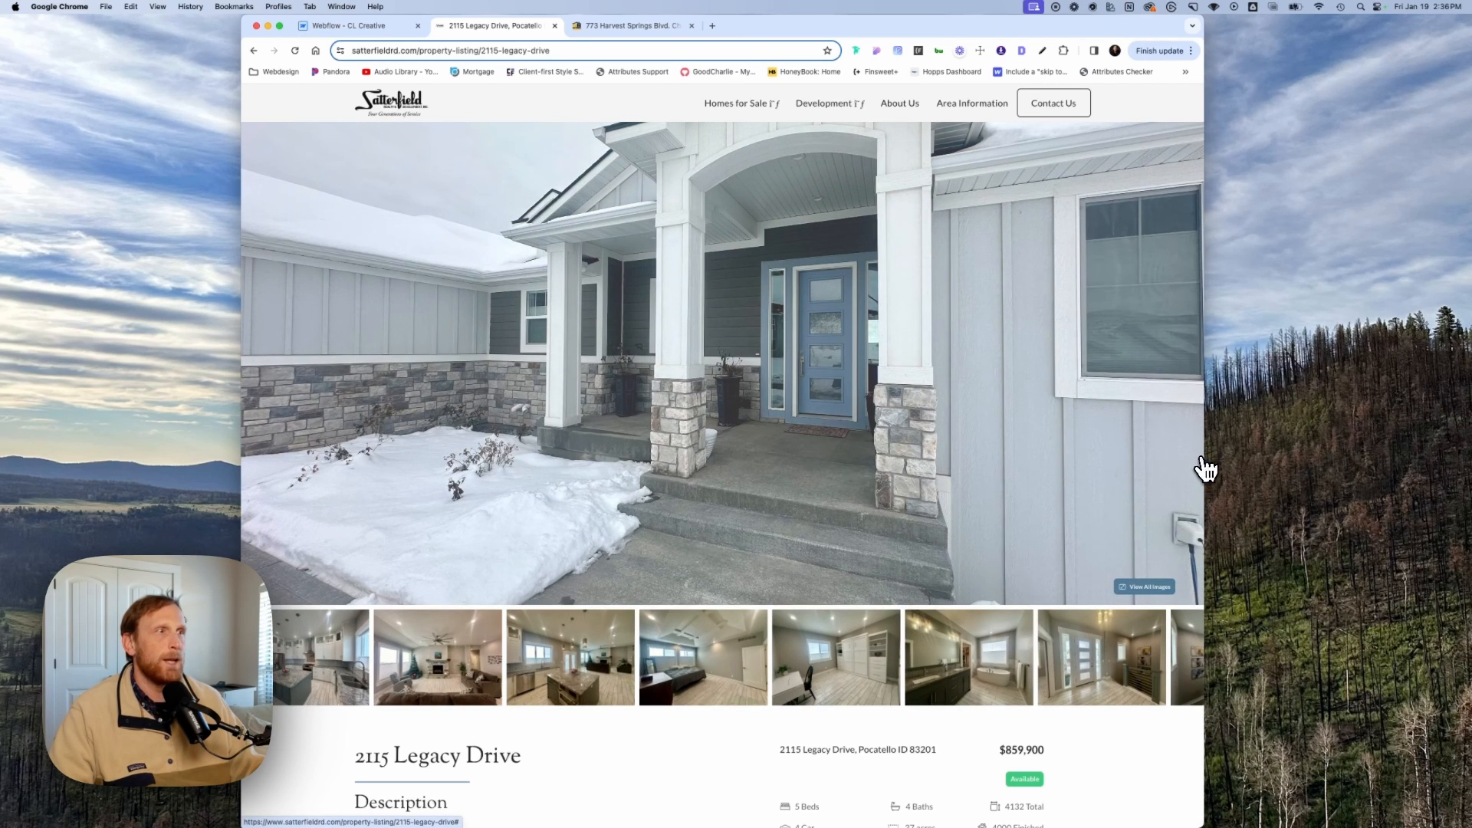
Widen the browser window slightly and view the listing's entryway and bedroom photos in the lightbox from their thumbnails, closing each.
drag(1204, 457, 1243, 459)
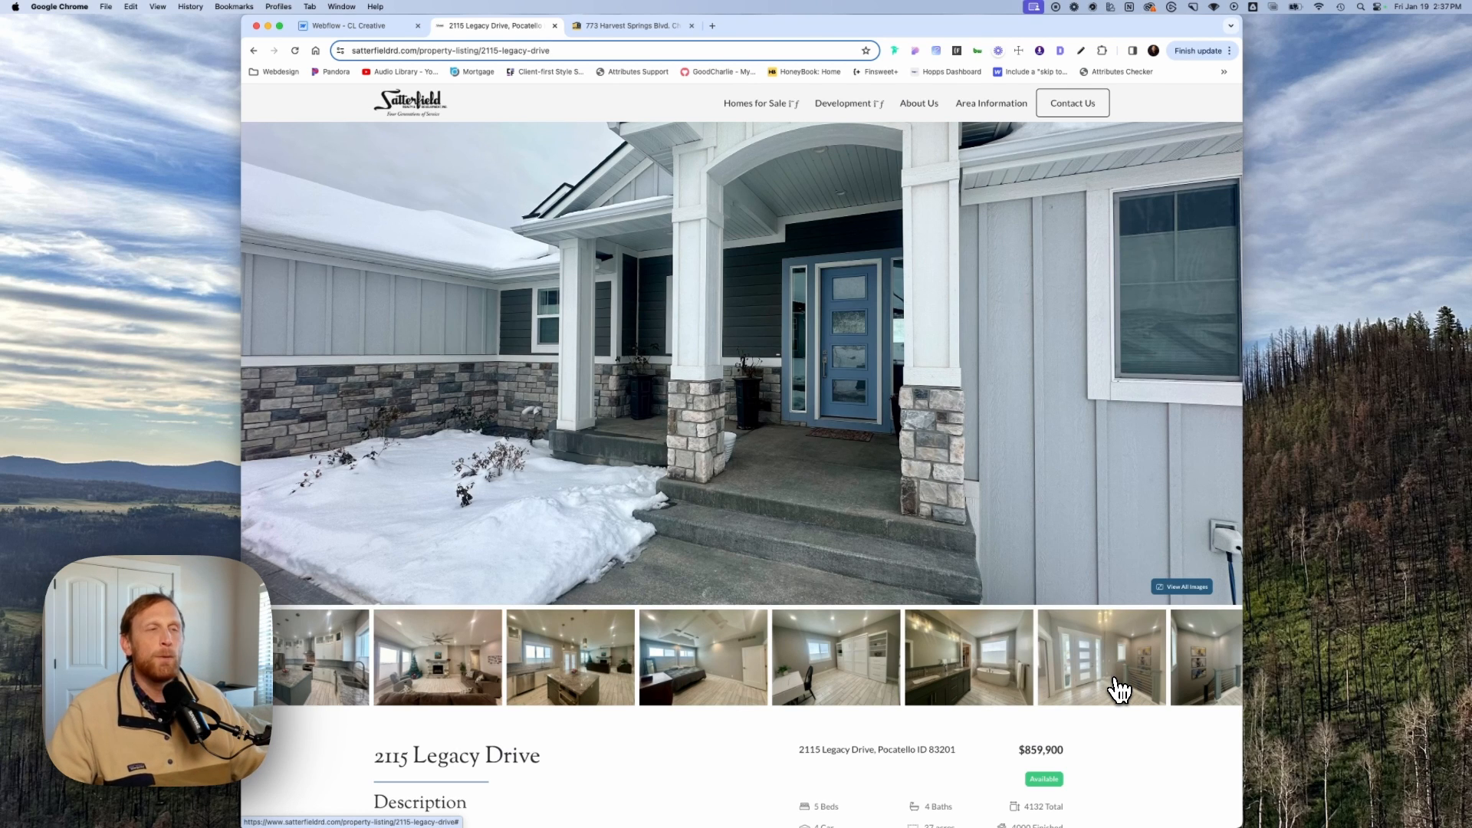
click(1119, 690)
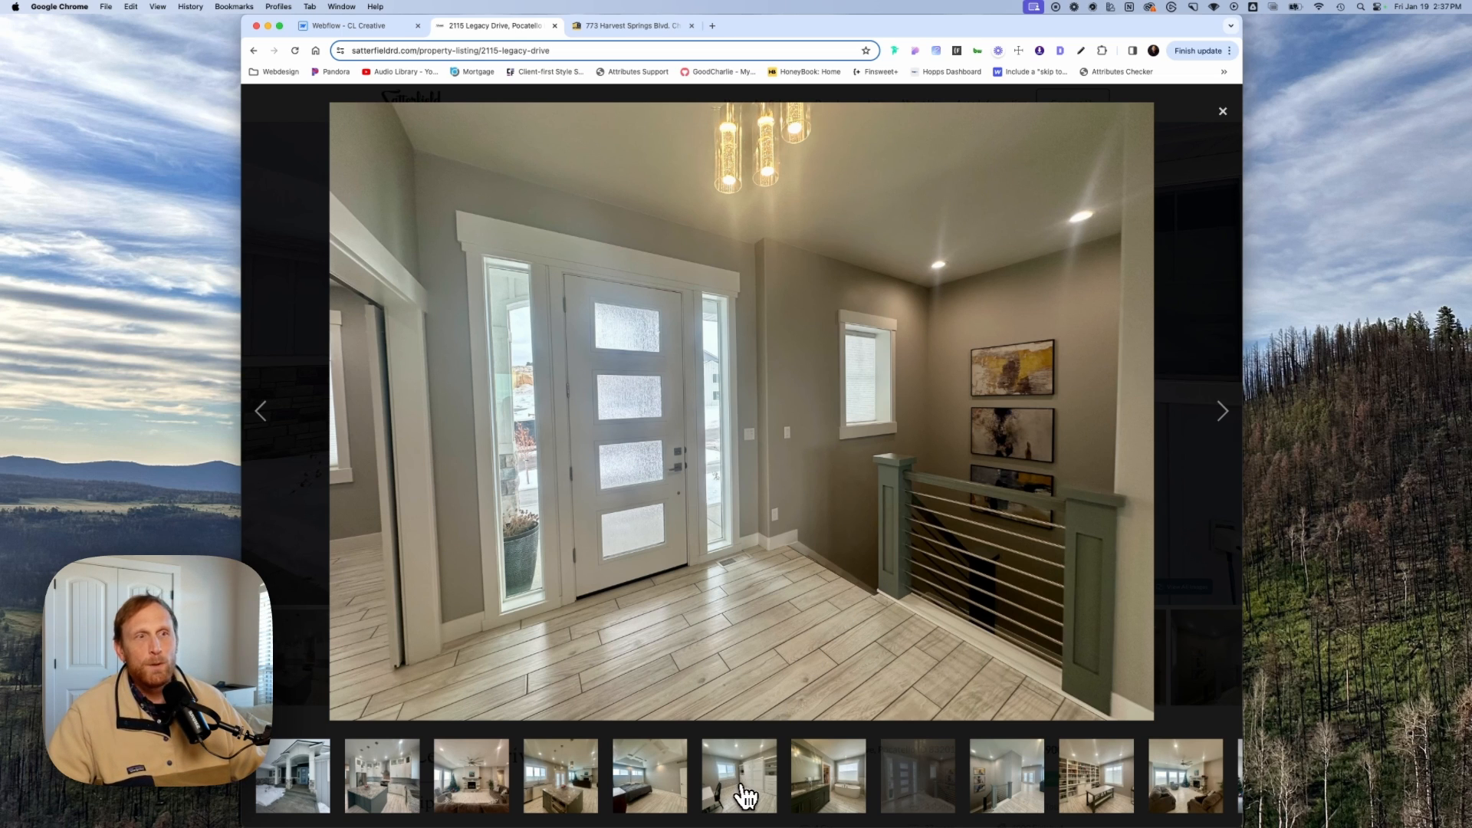
click(1222, 112)
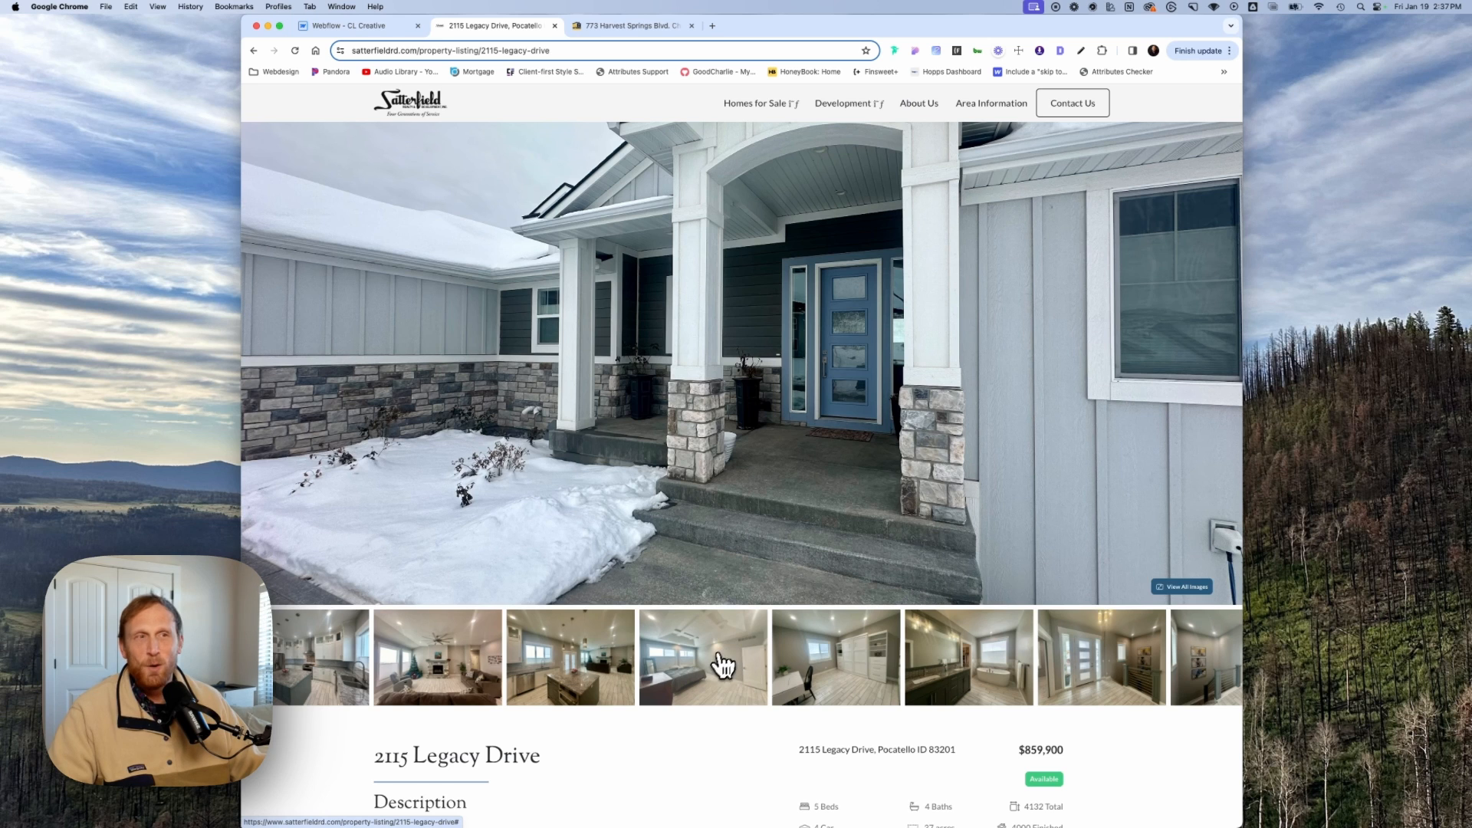
click(713, 670)
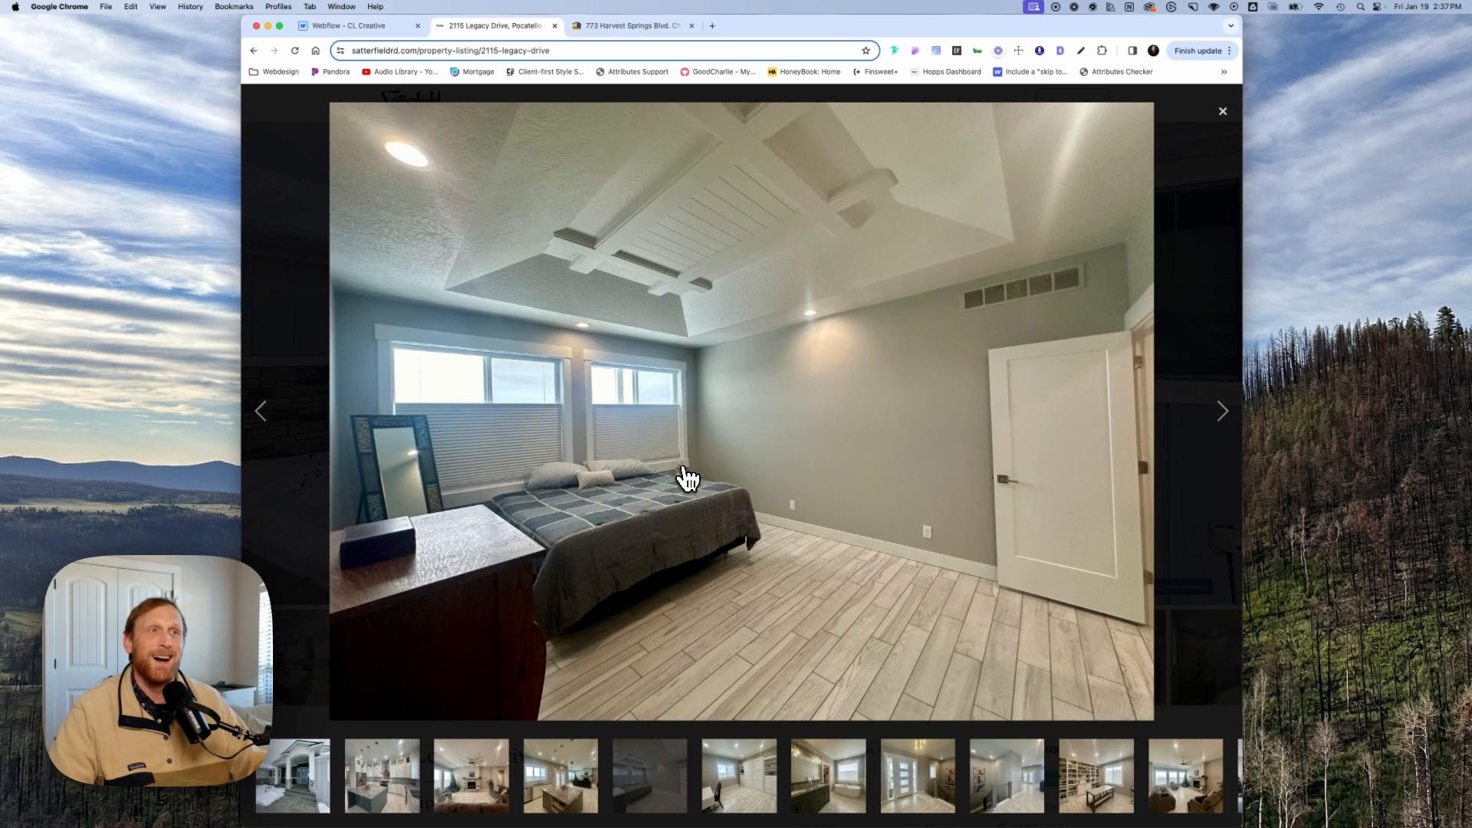
click(1223, 112)
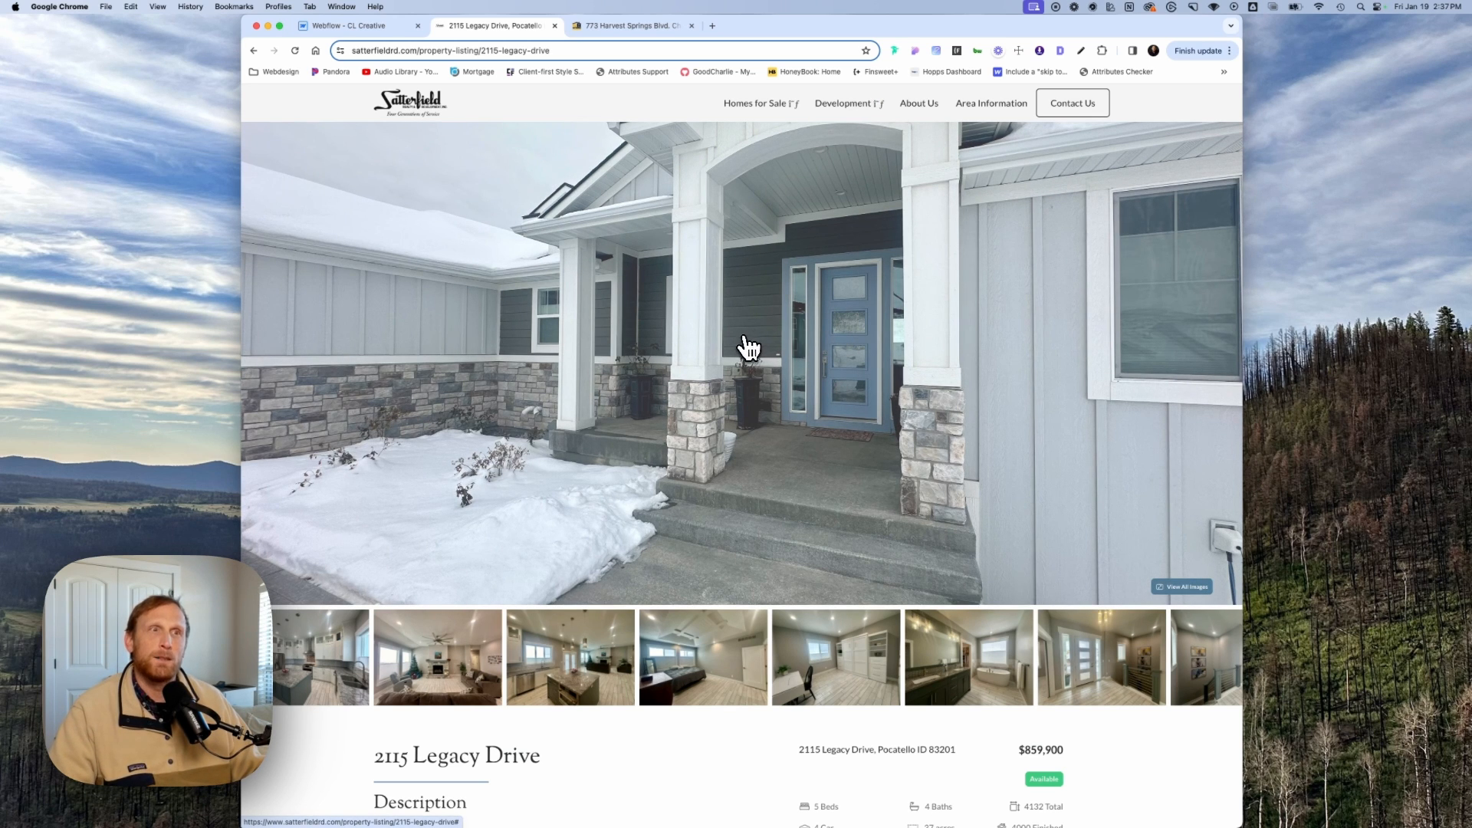
Switch to the Webflow designer, enlarge the browser window to fill the screen, and widen the canvas to 1805 px.
click(341, 26)
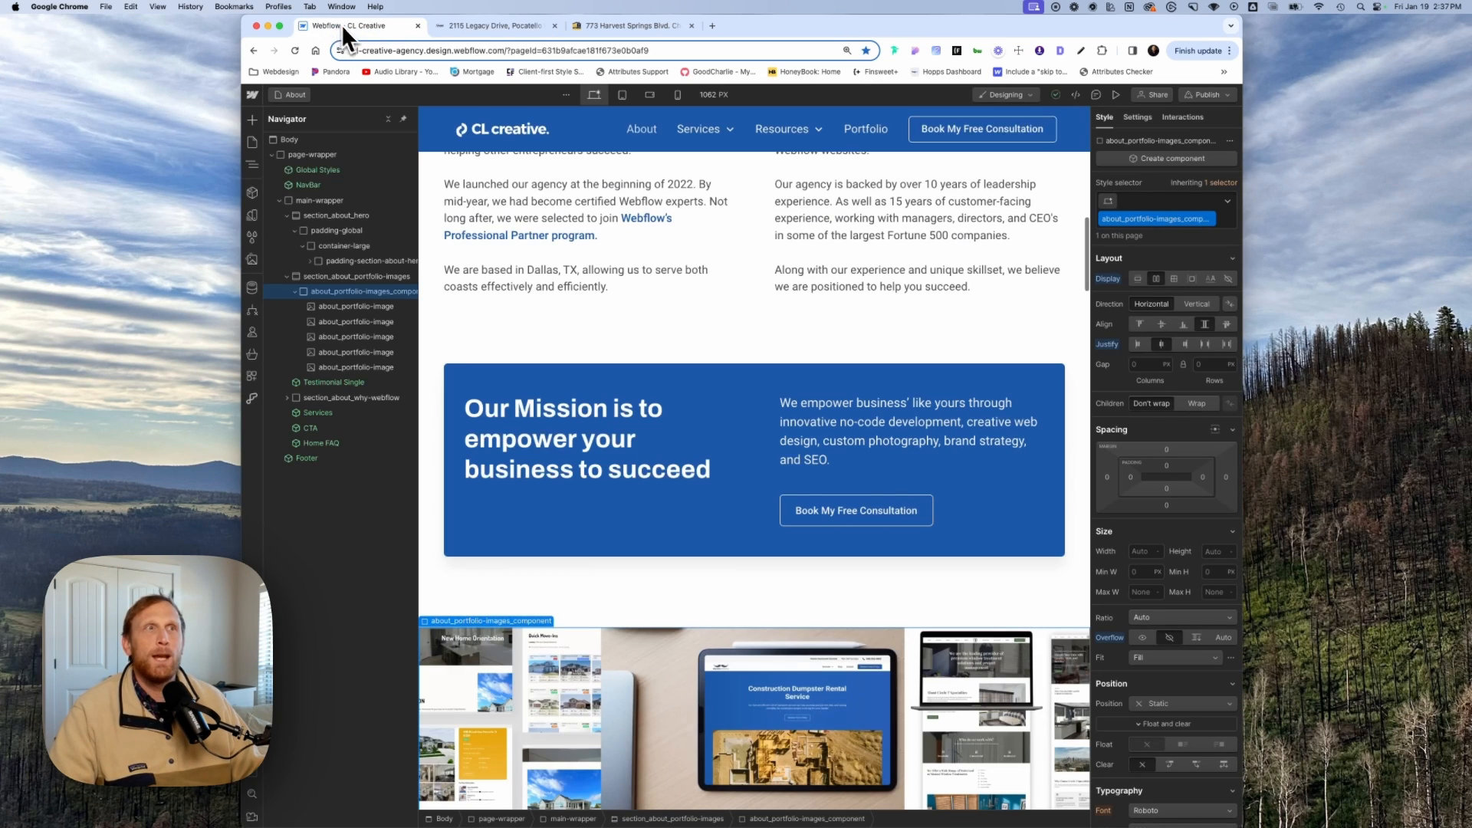
double_click(867, 29)
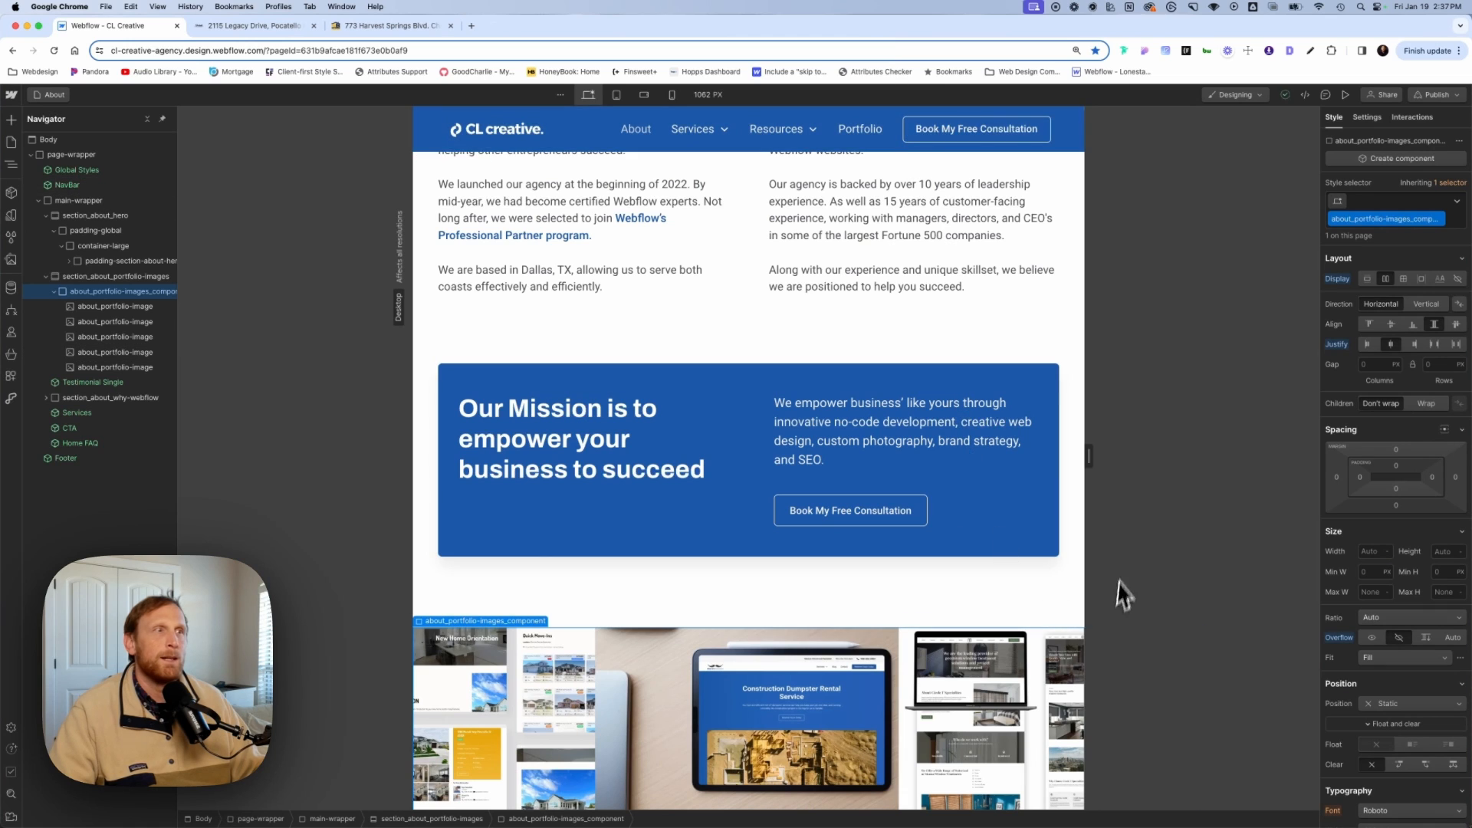
drag(1087, 457, 1346, 460)
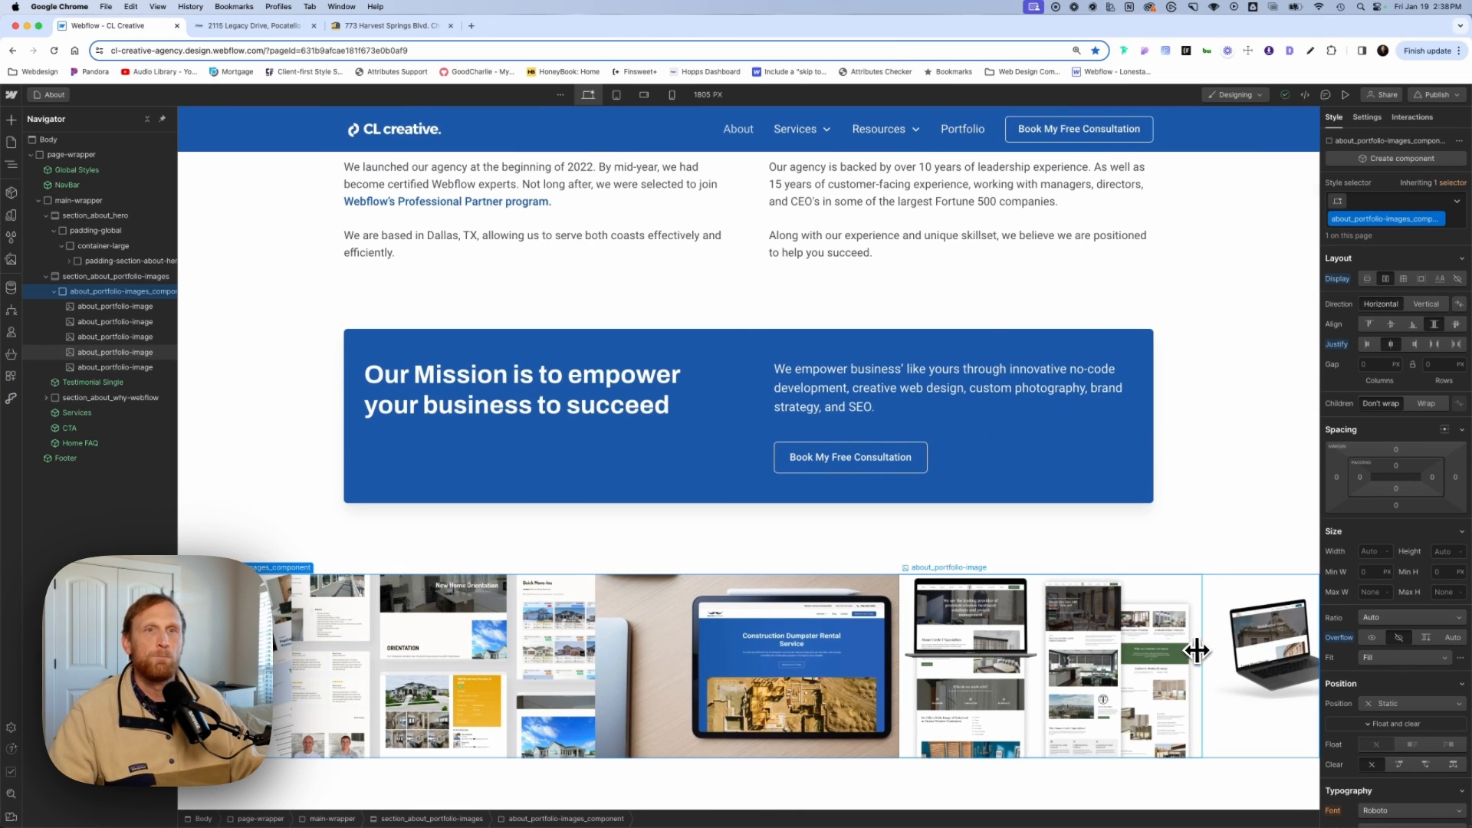
Duplicate the about_portfolio-images_component block and delete all images inside the first copy.
click(54, 292)
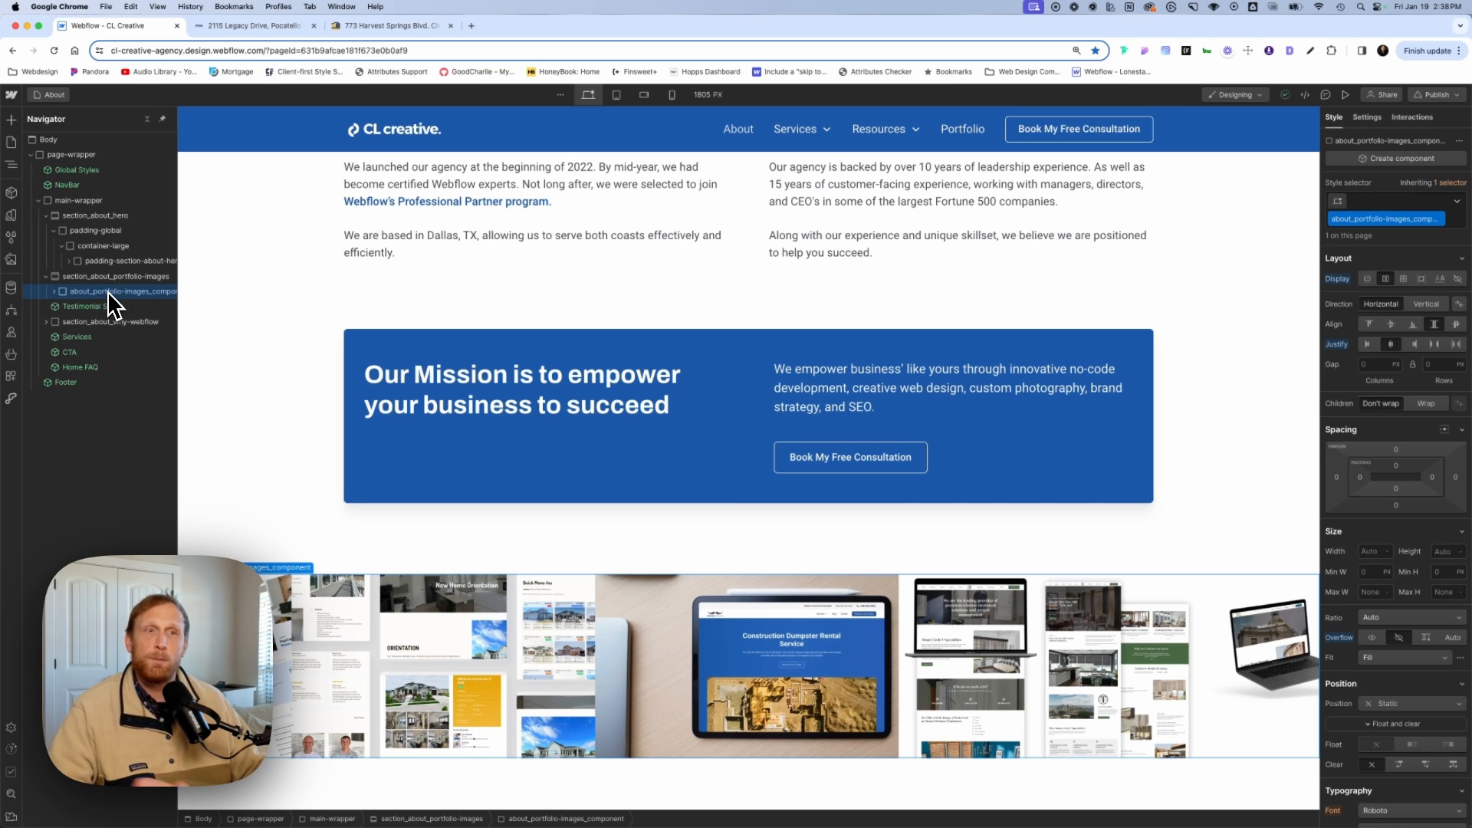
key(super+d)
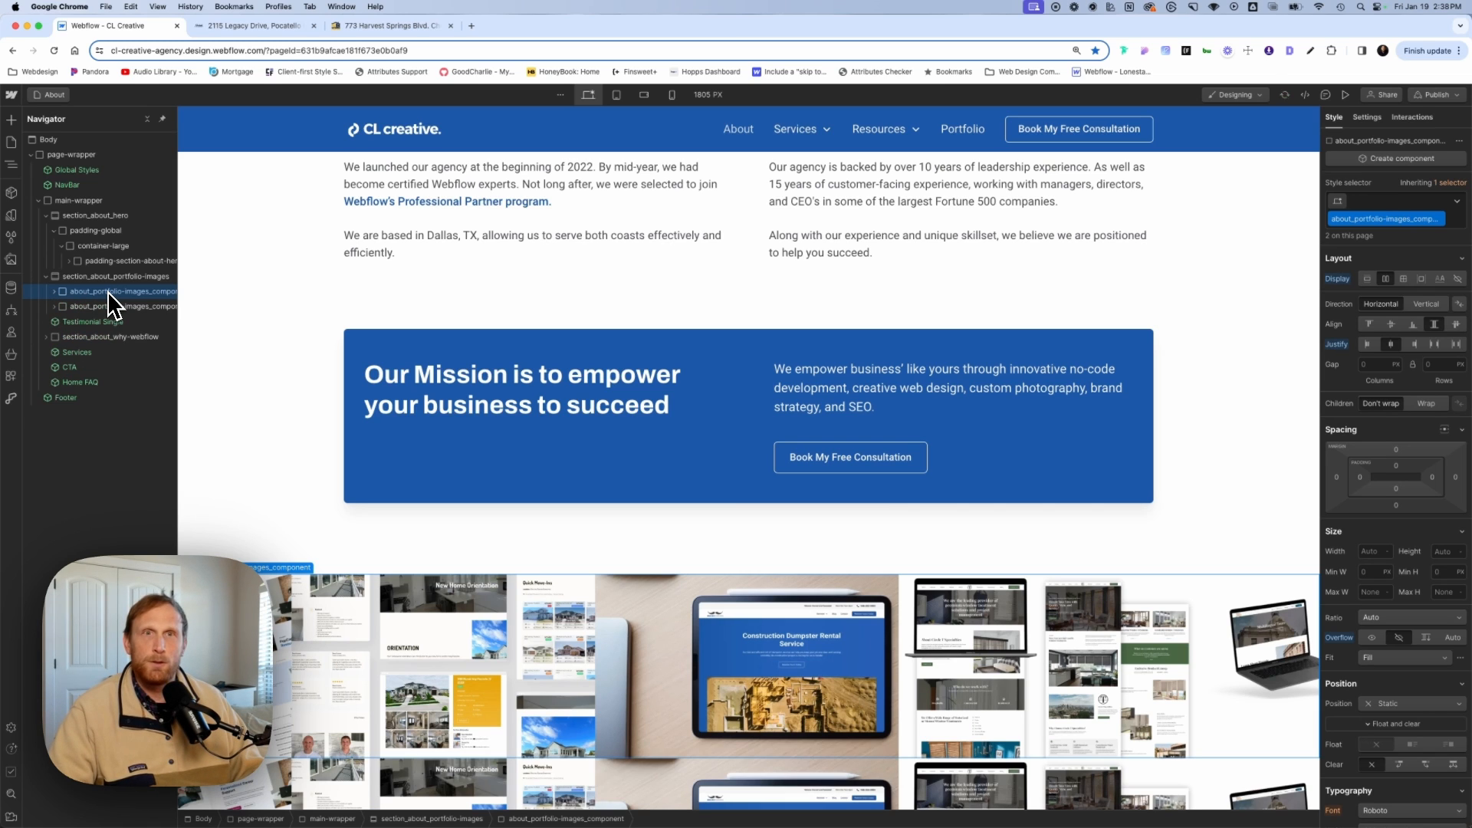
click(55, 291)
click(80, 306)
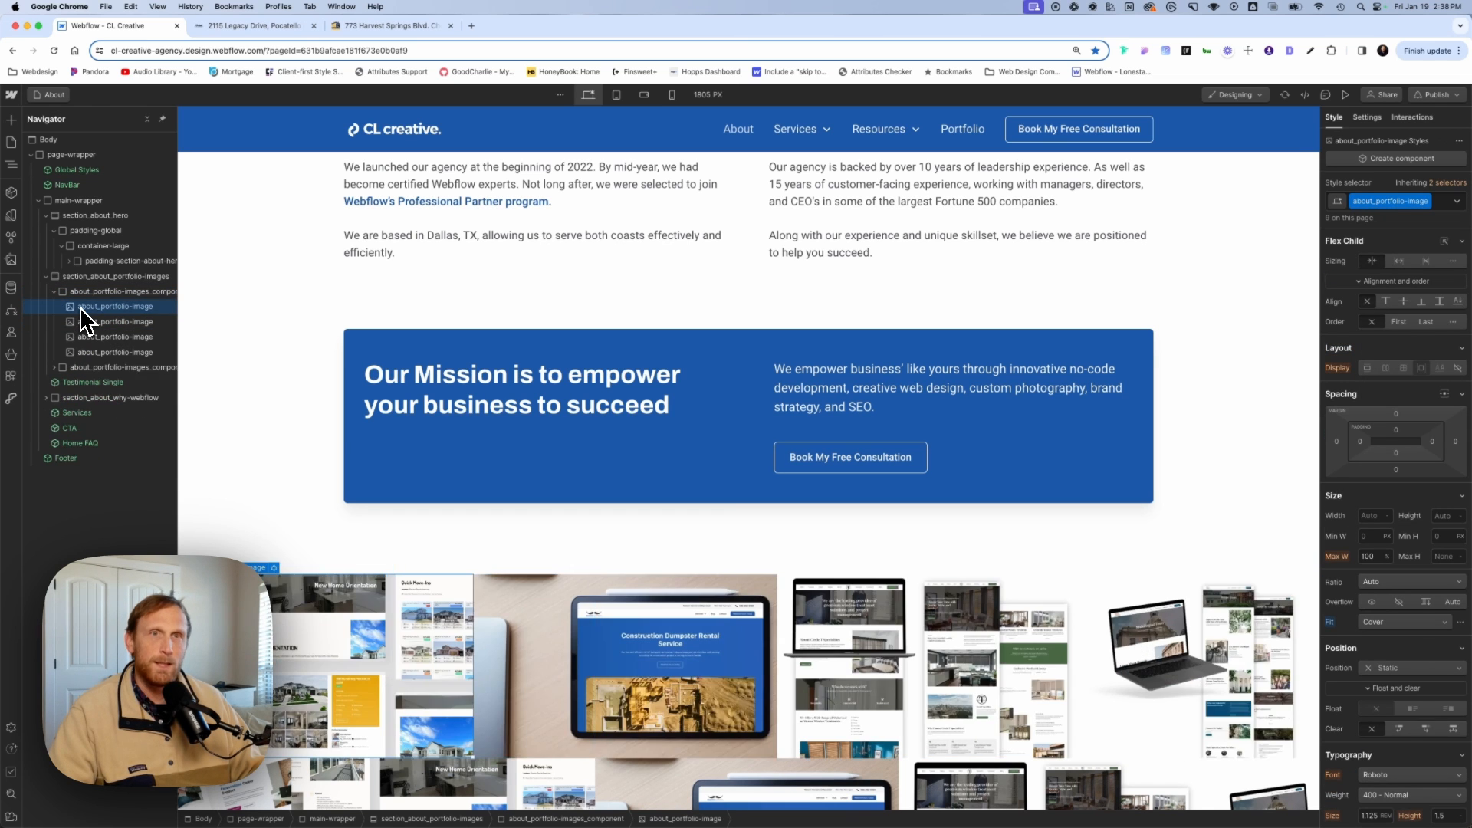
key(Delete)
key(Delete)
key(Delete)
key(Delete)
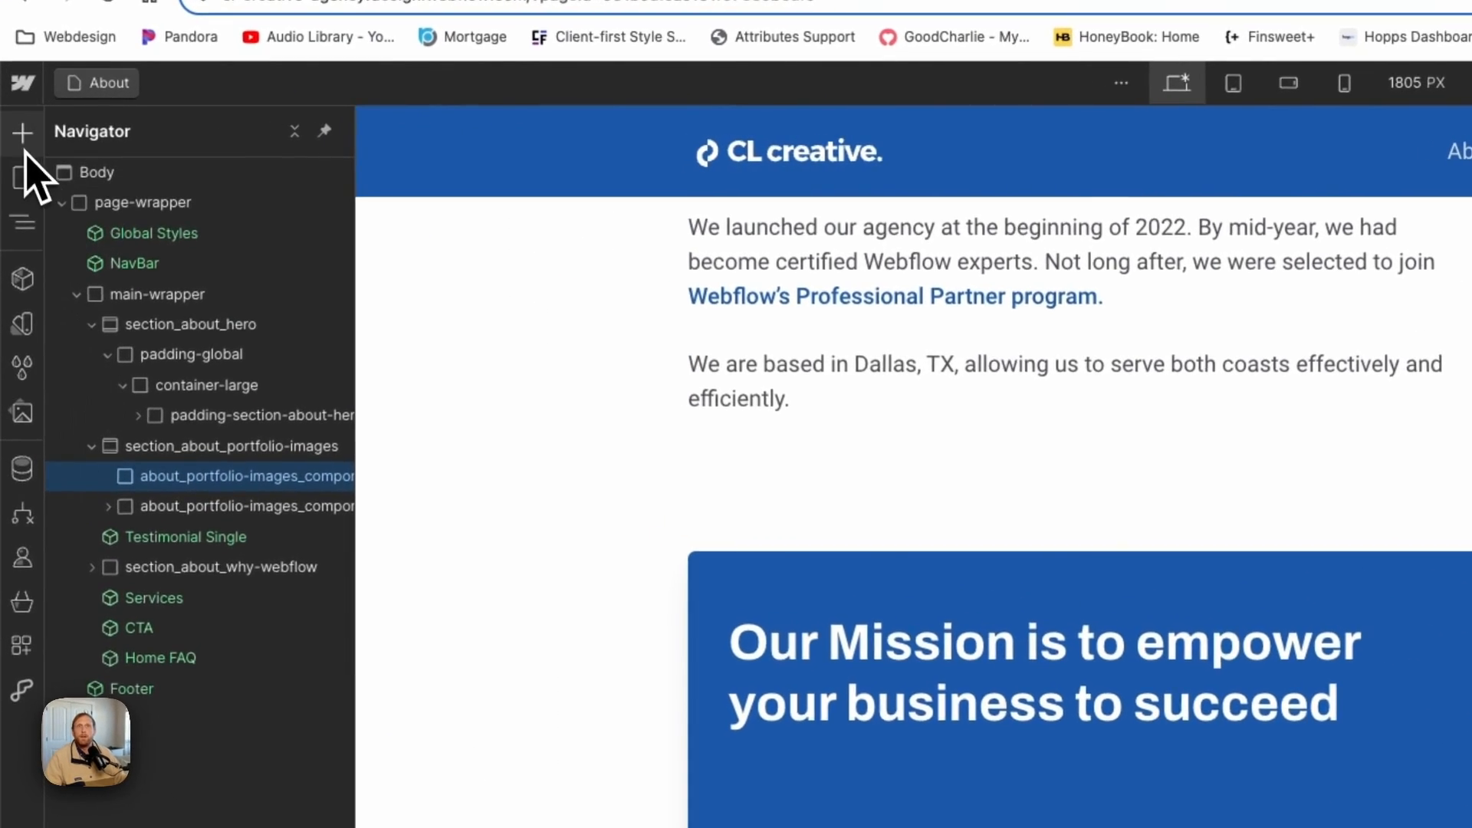
Add a Lightbox element to the emptied about_portfolio-images_component and expand its link to select the nested image.
click(11, 120)
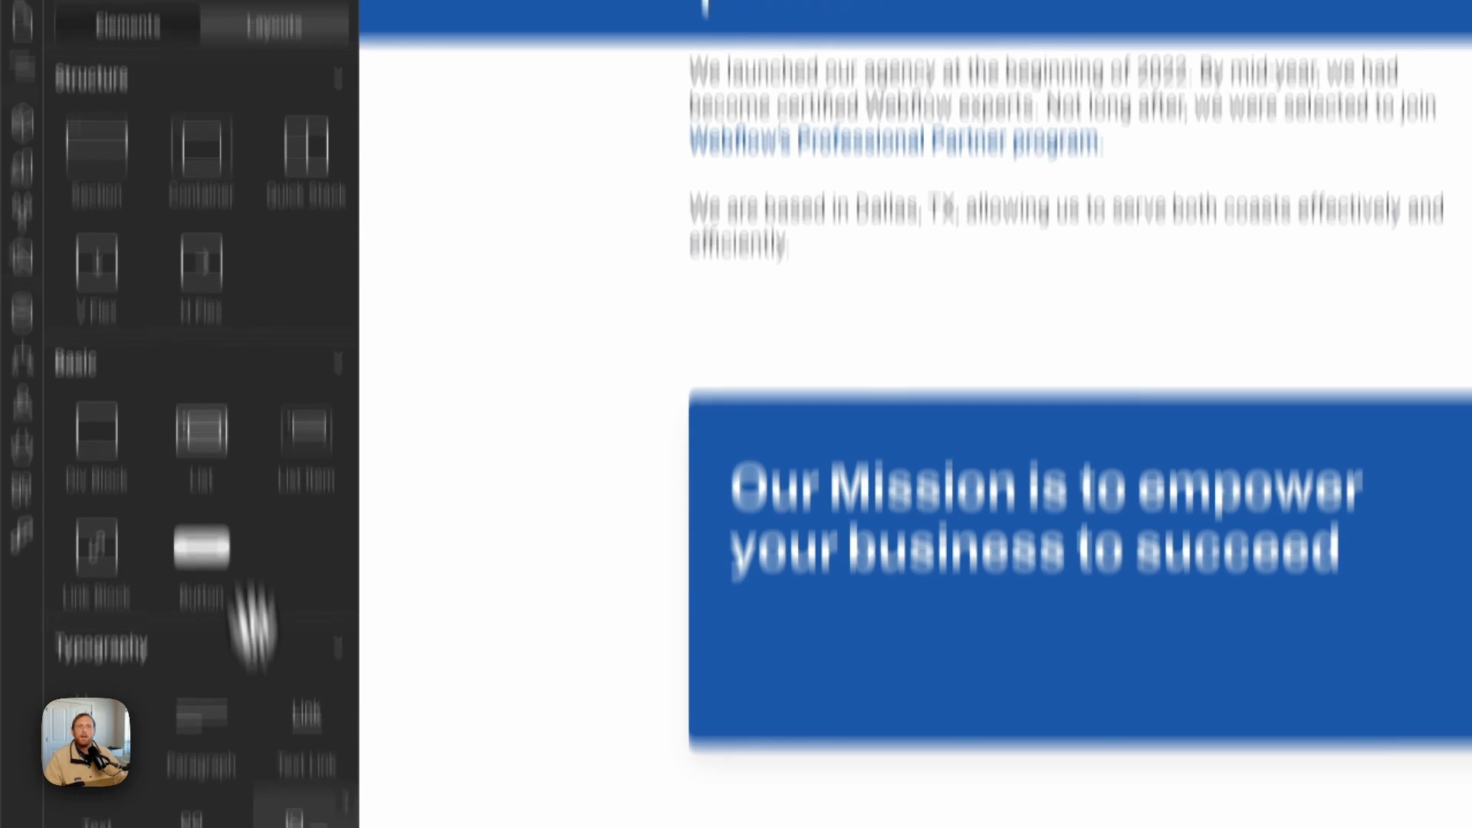
scroll(276, 827, down, 10)
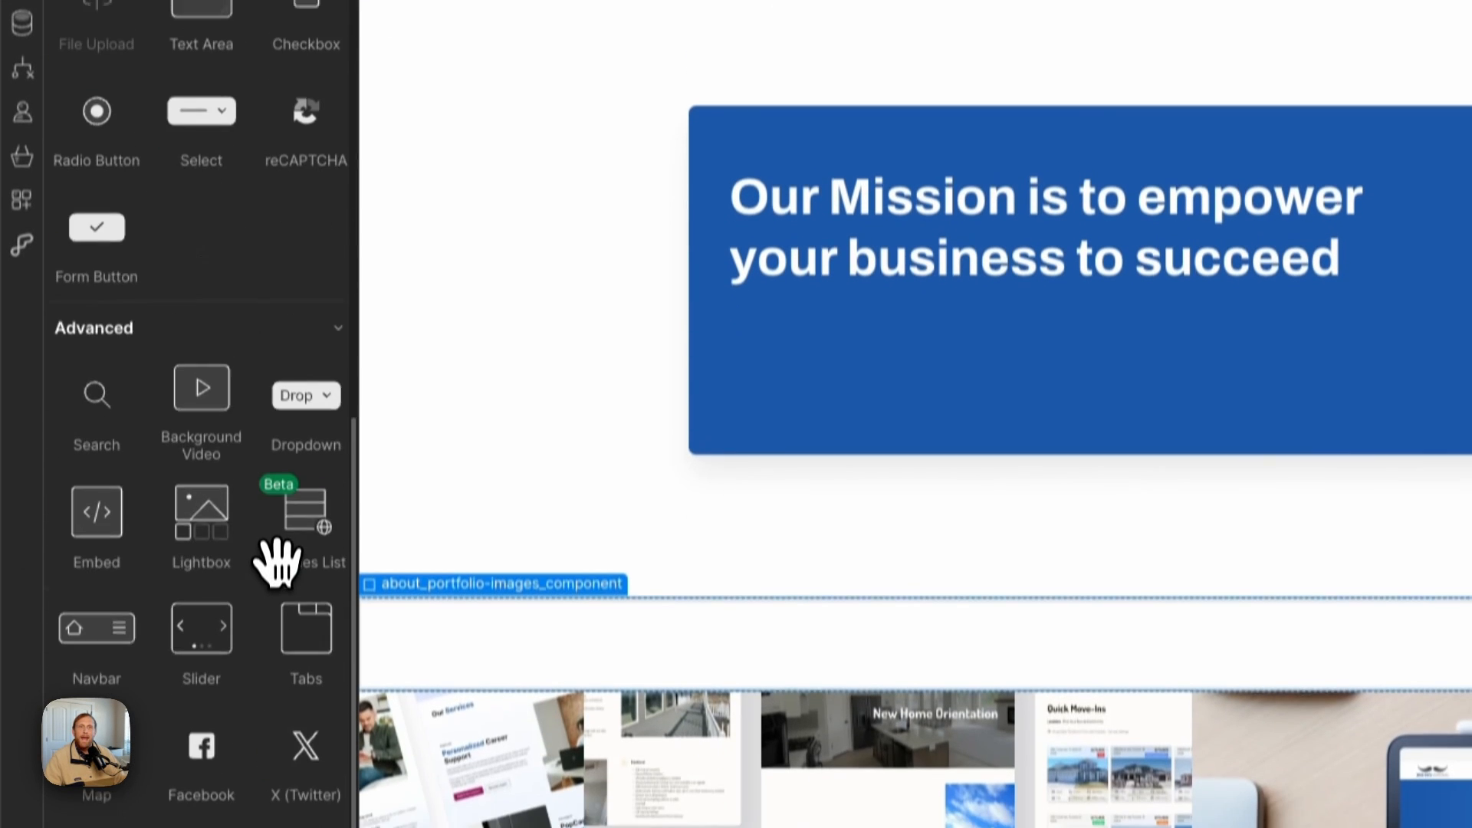
click(224, 524)
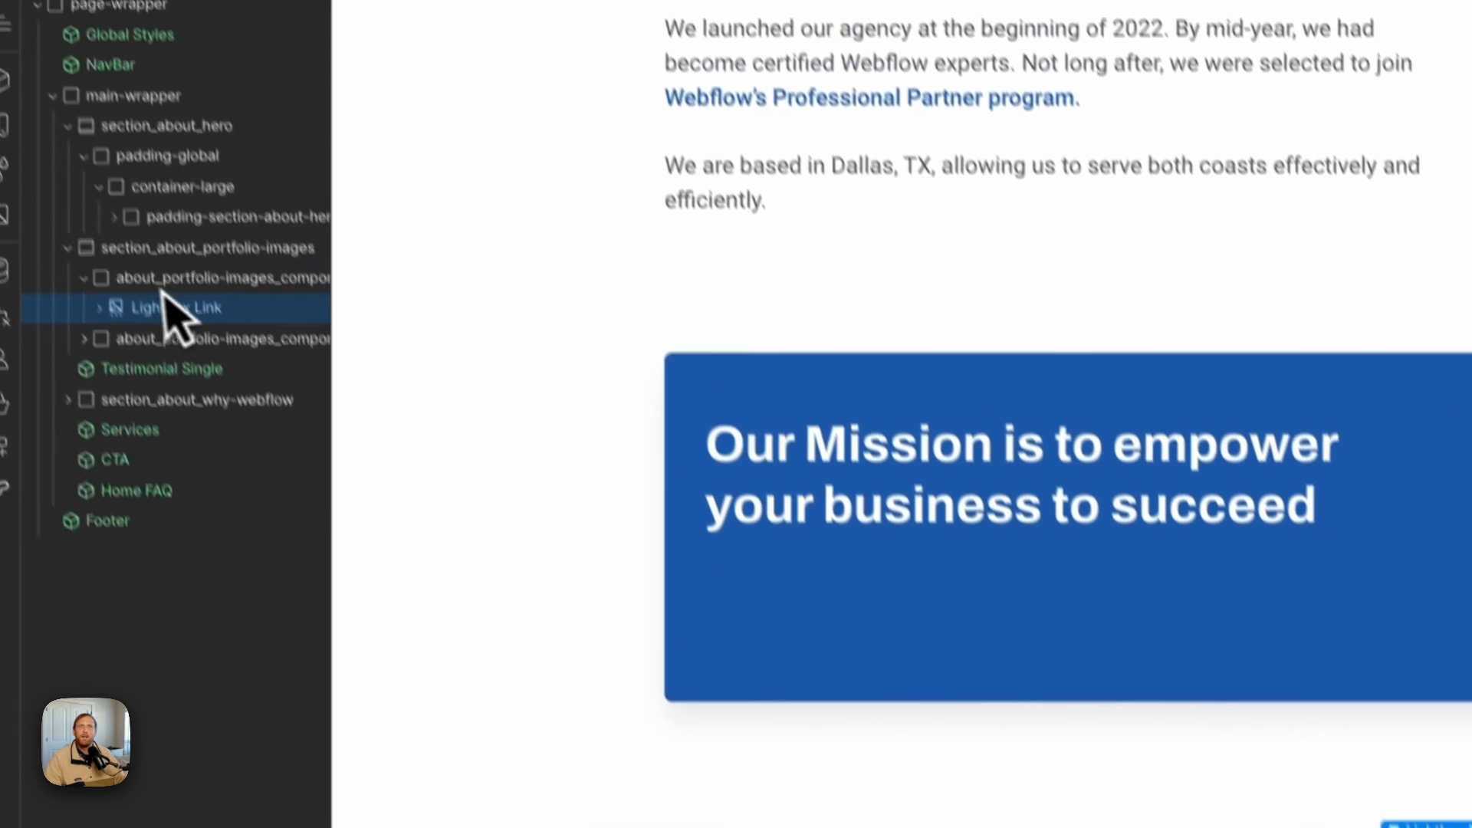
click(99, 308)
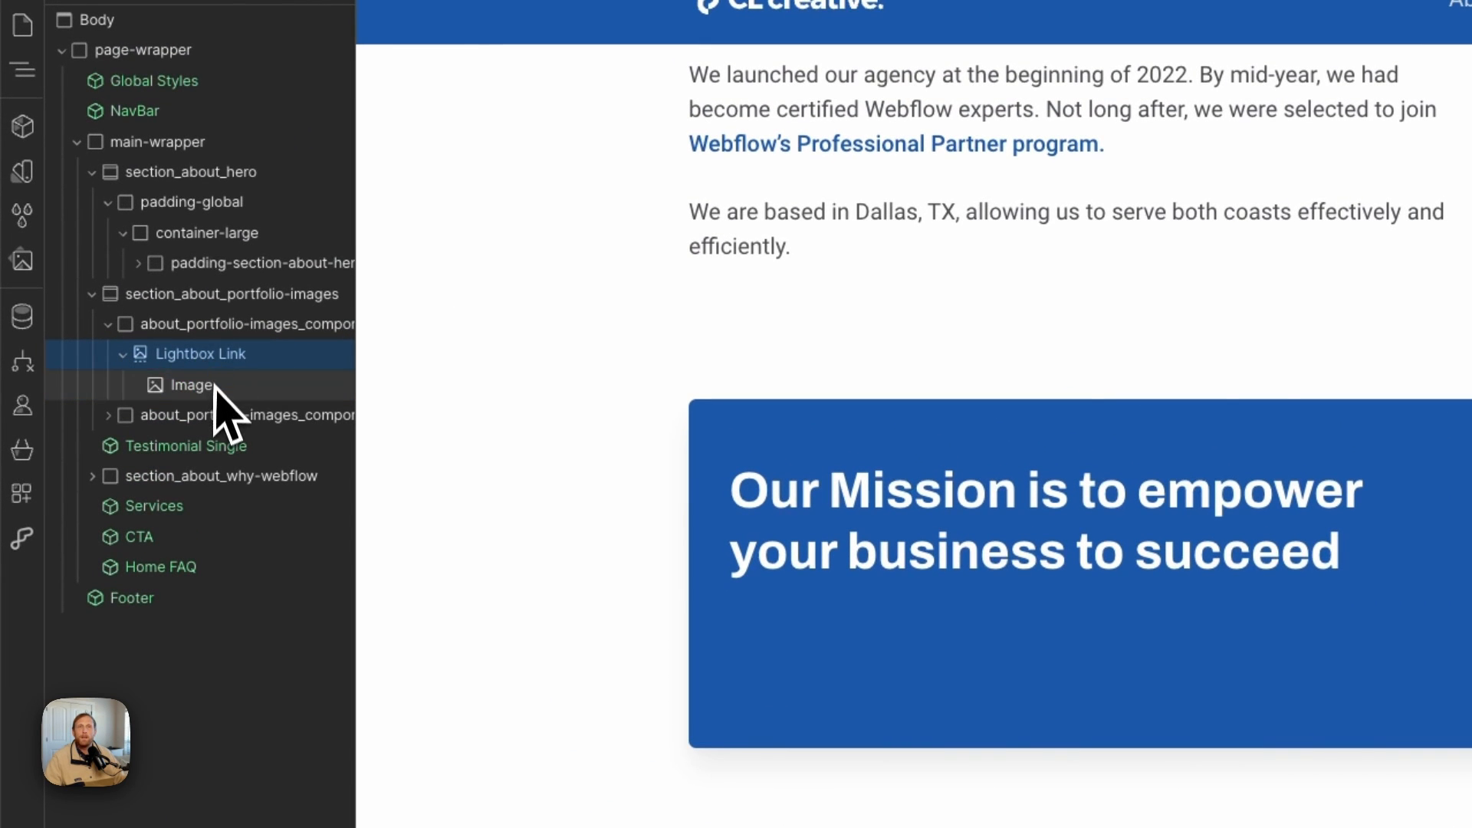
click(241, 383)
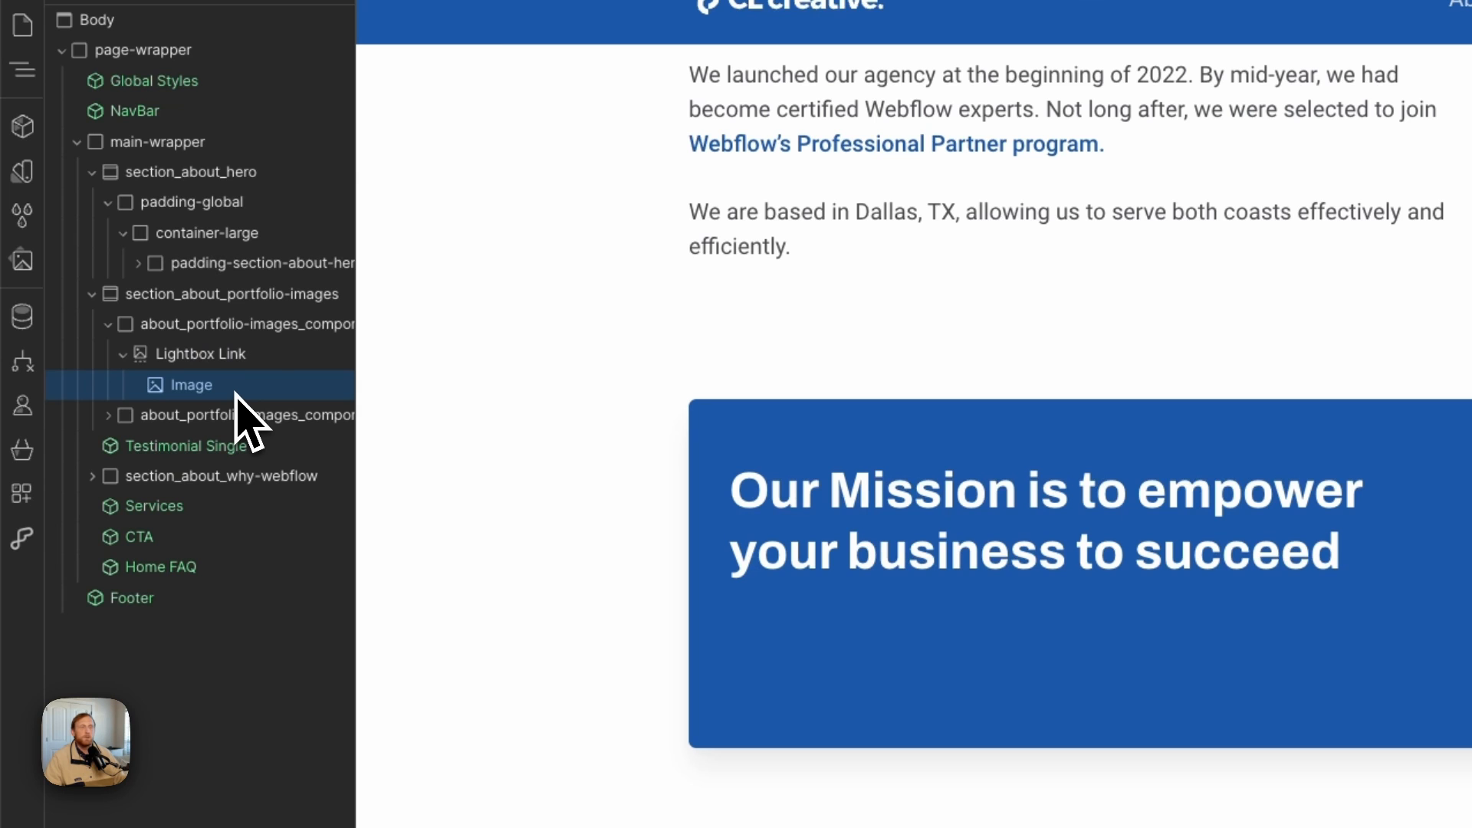
Add an image as media in the Lightbox Link settings, searching the assets for "pop" and choosing PopCandi.webp.
click(236, 360)
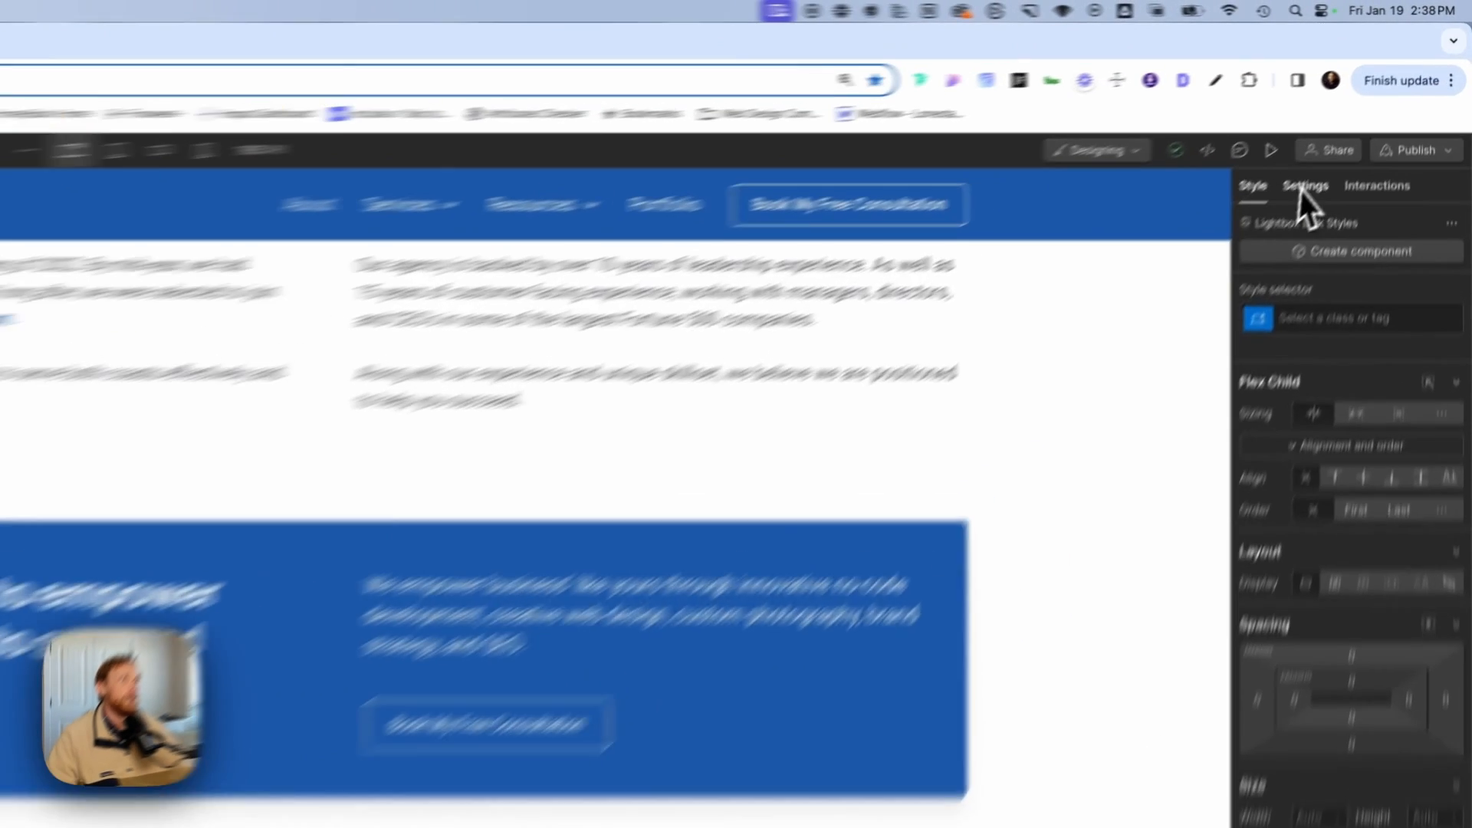
click(1366, 117)
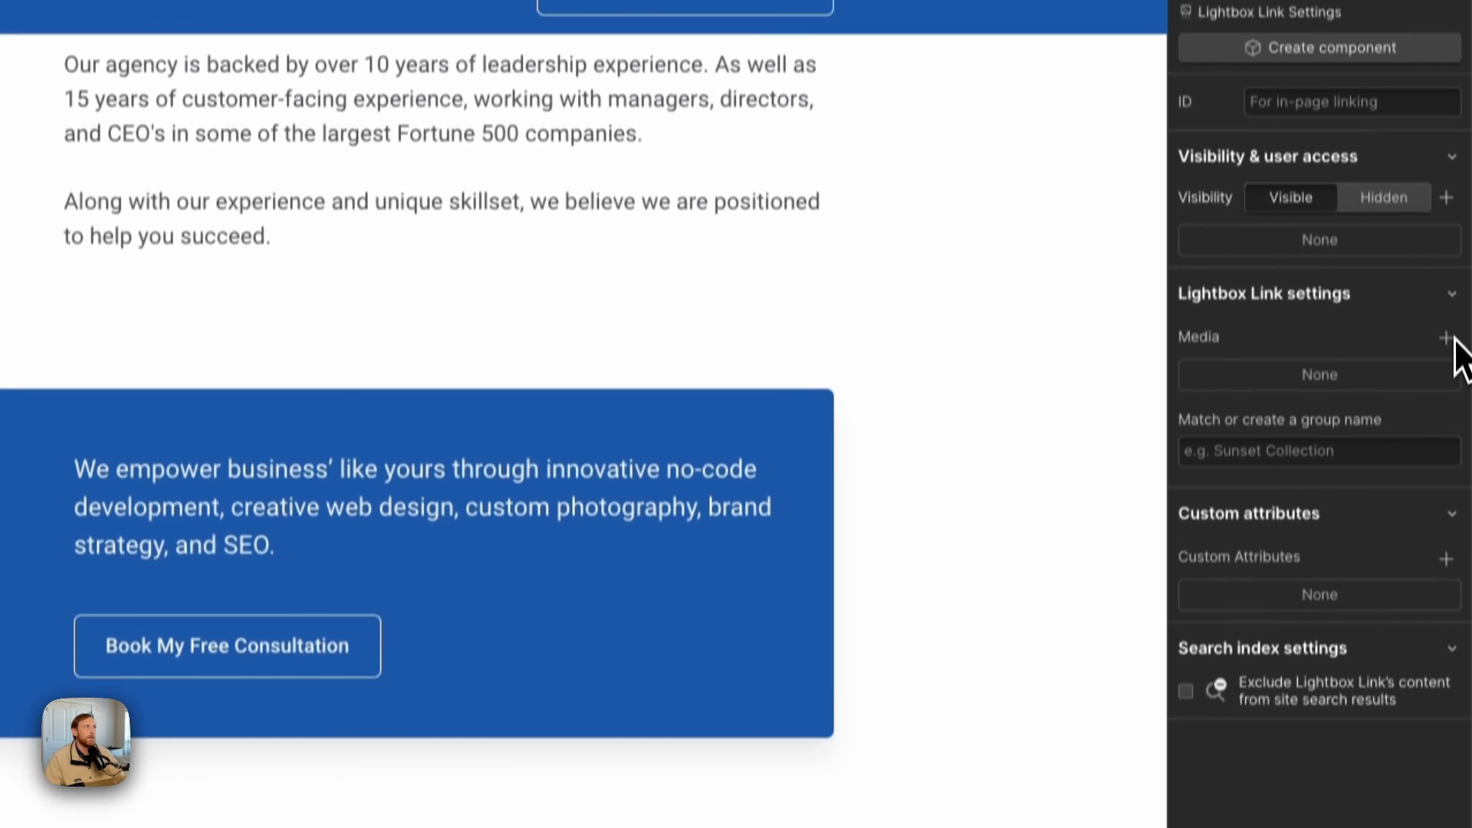
click(1447, 338)
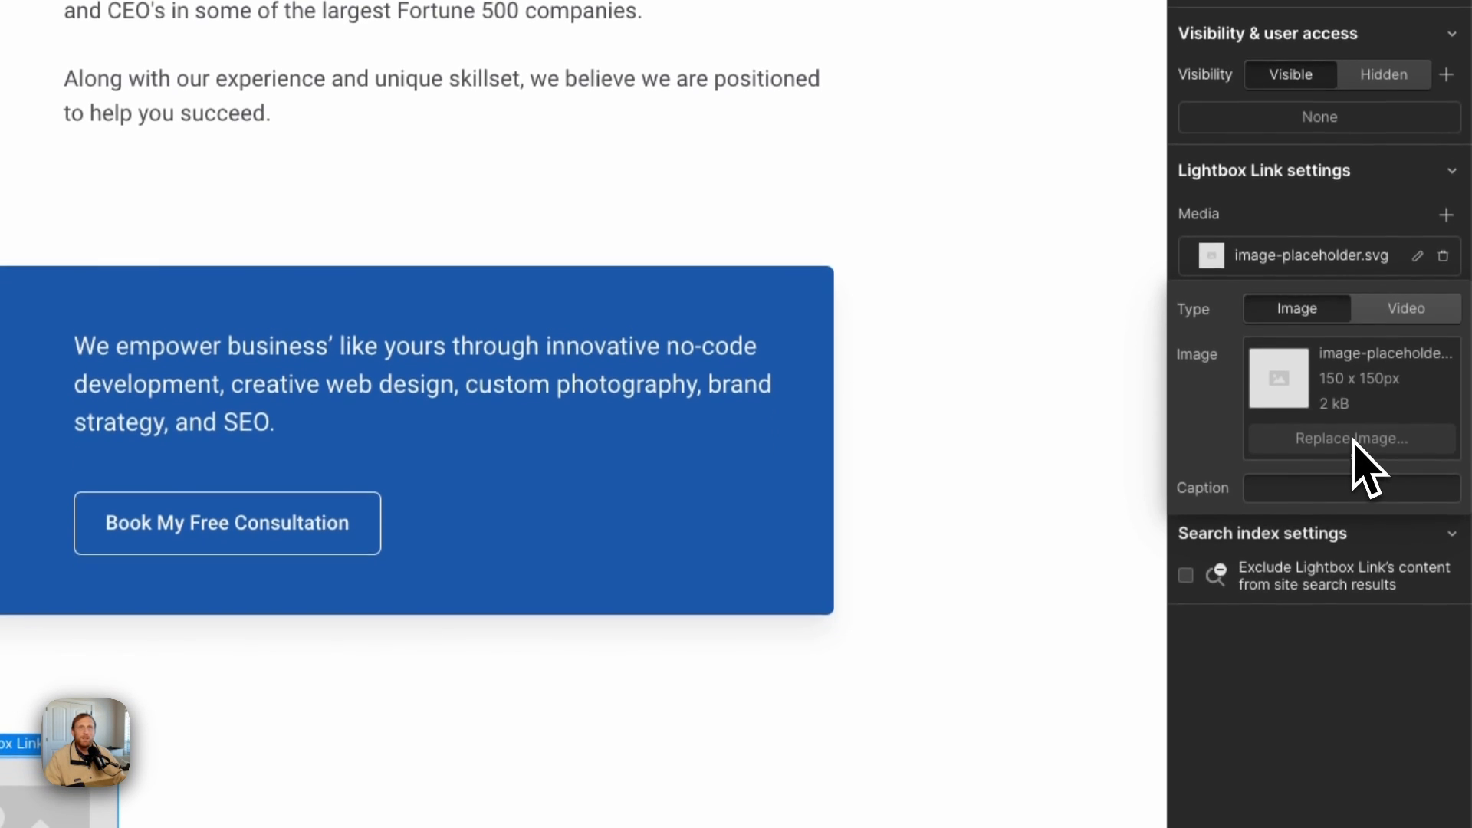
click(1353, 527)
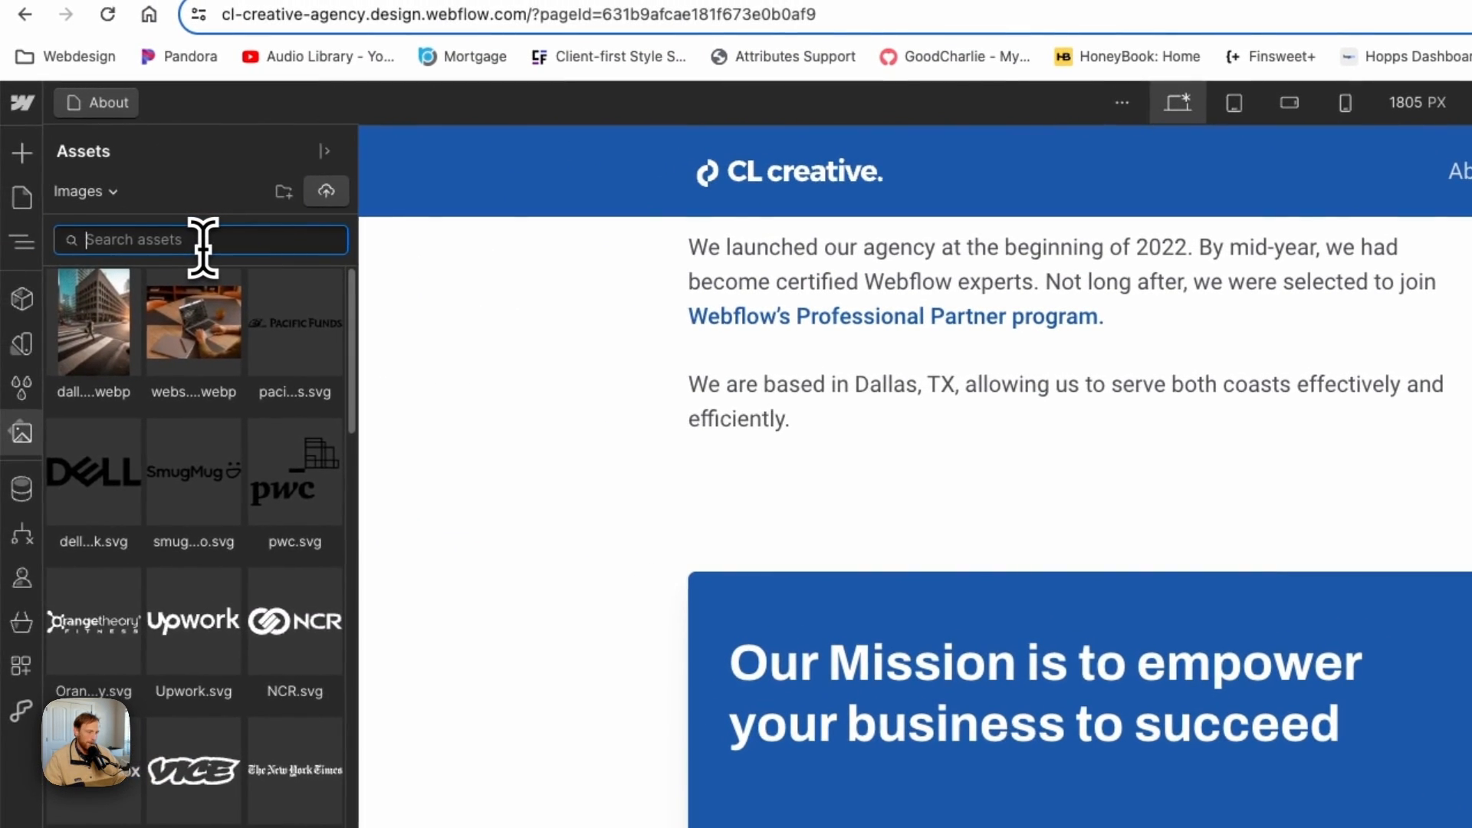
text(pop)
key(Escape)
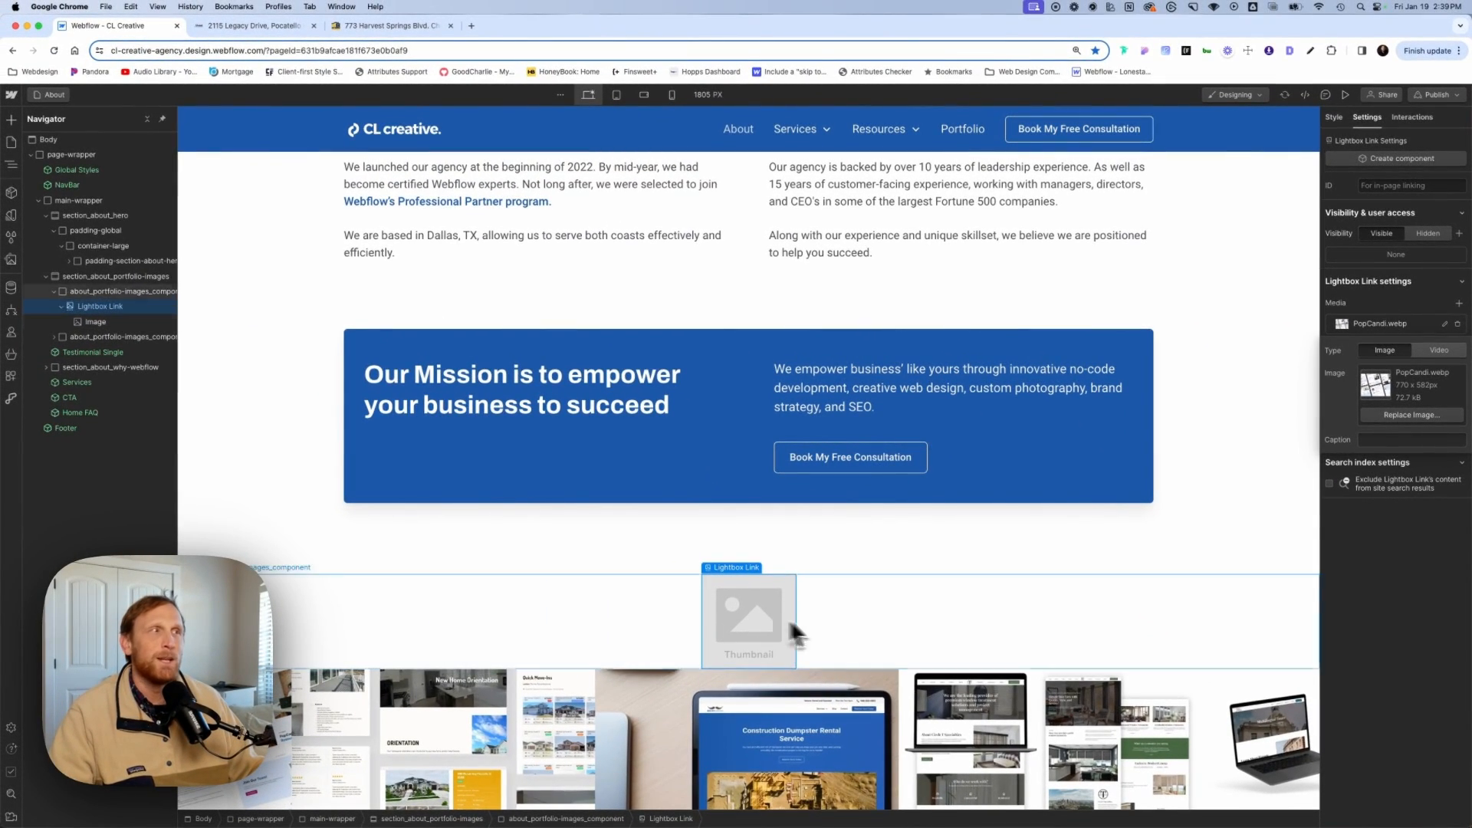
Preview the page and open the placeholder thumbnail to check the image in the lightbox.
click(1085, 577)
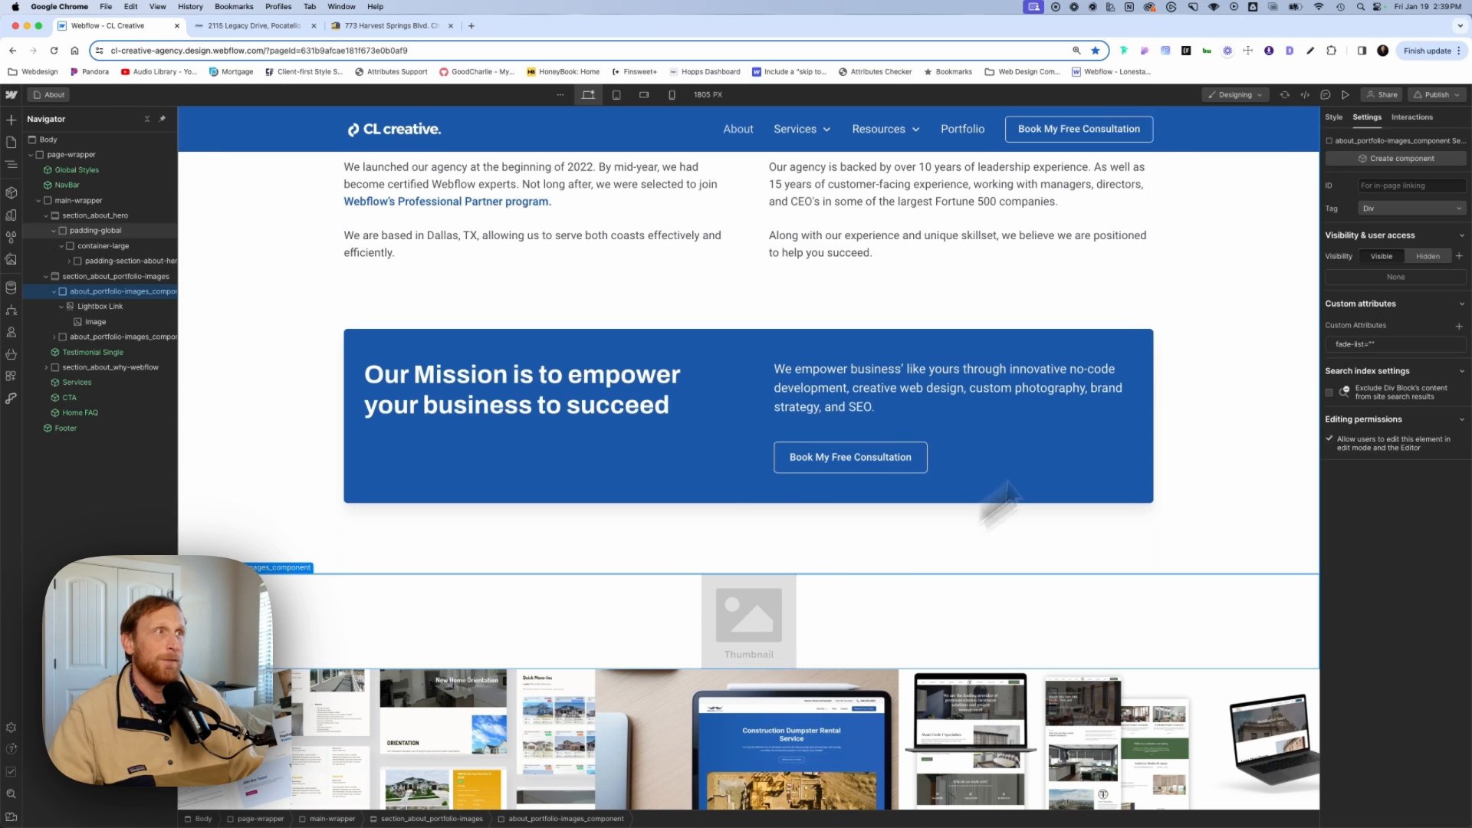
click(1345, 94)
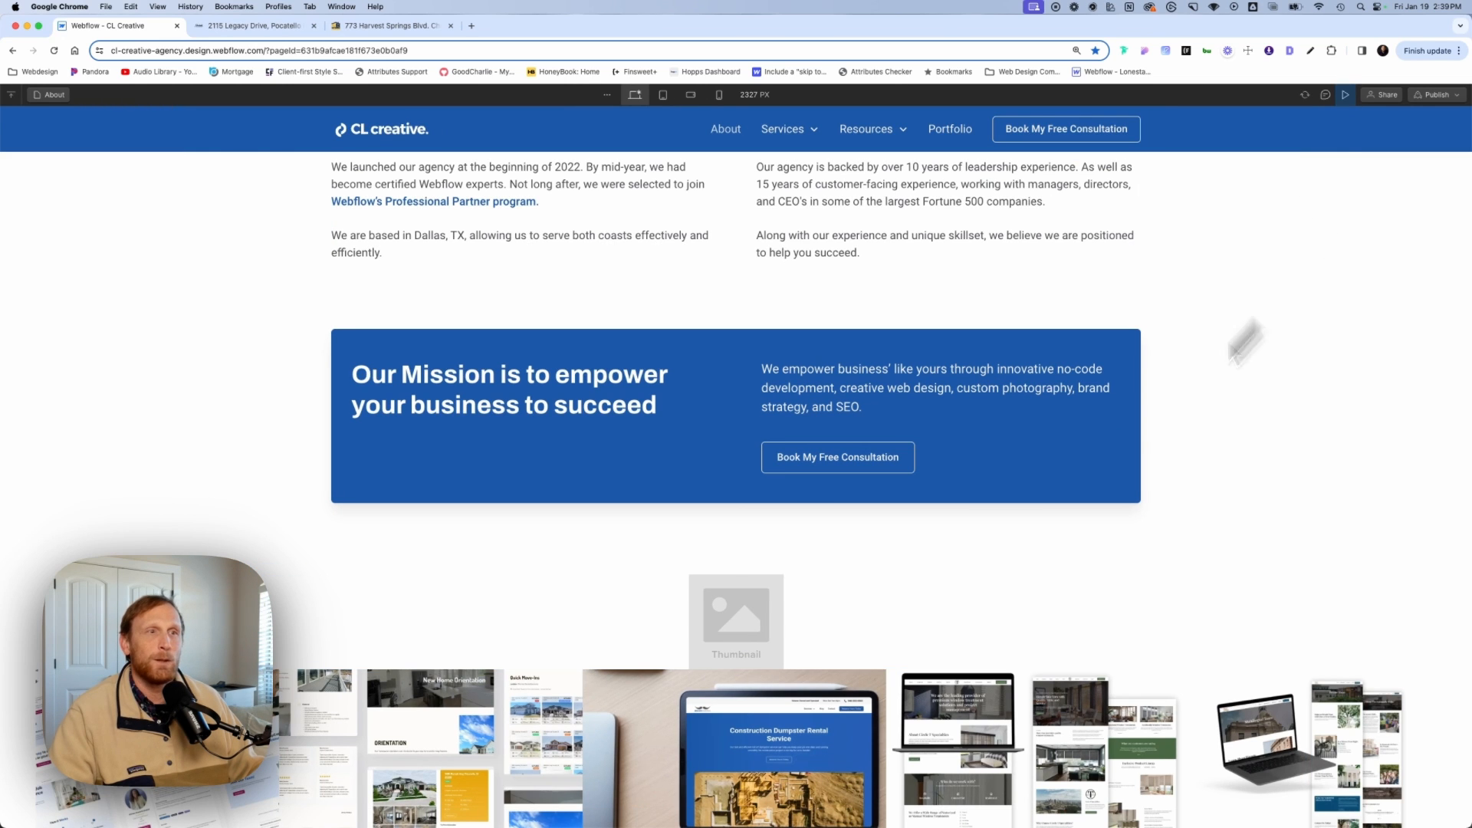
click(761, 610)
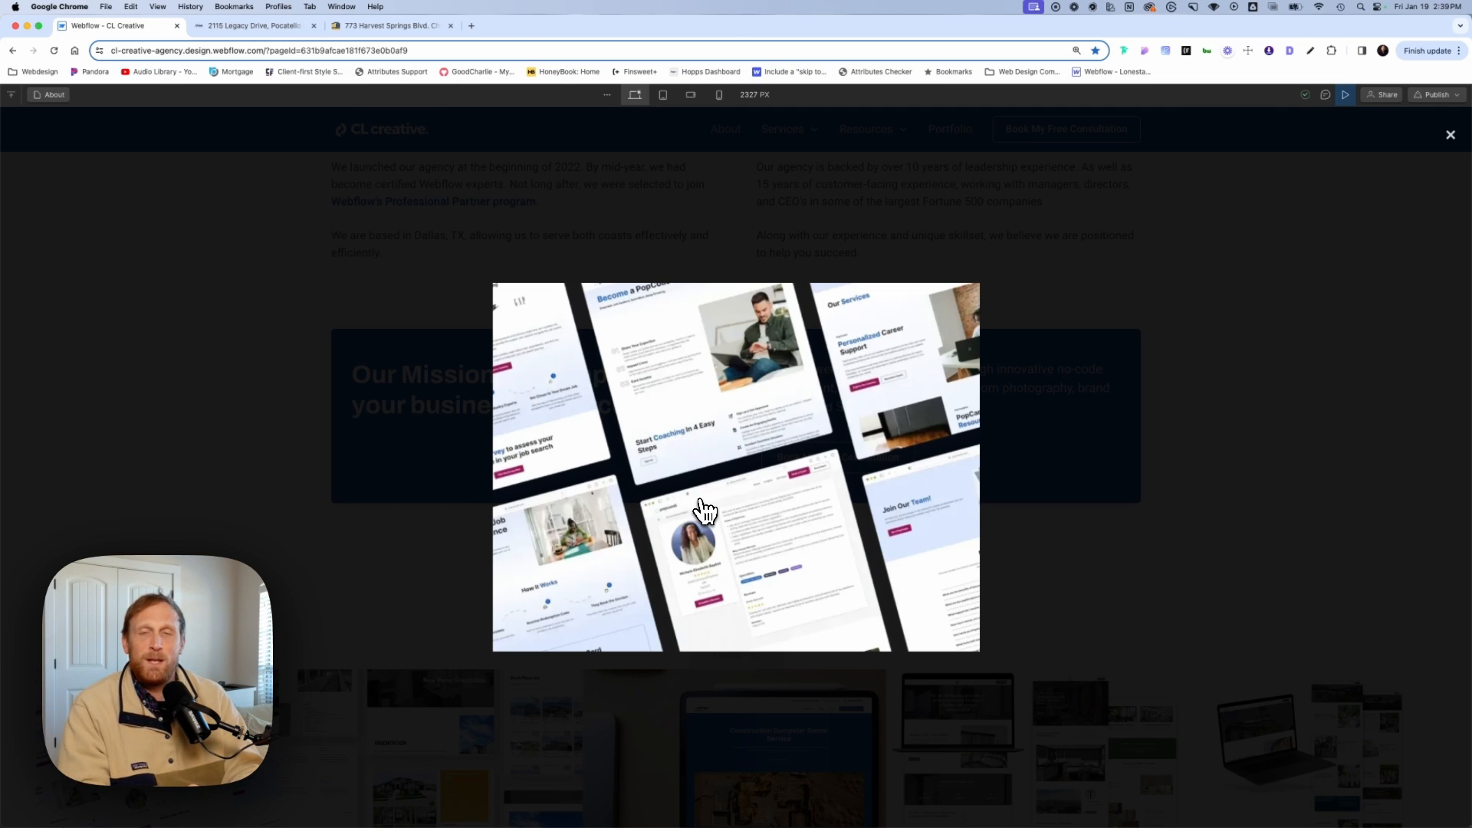
Leave the lightbox preview and replace the first Lightbox Link's placeholder thumbnail with PopCandi.webp.
click(1448, 140)
scroll(1227, 441, down, 7)
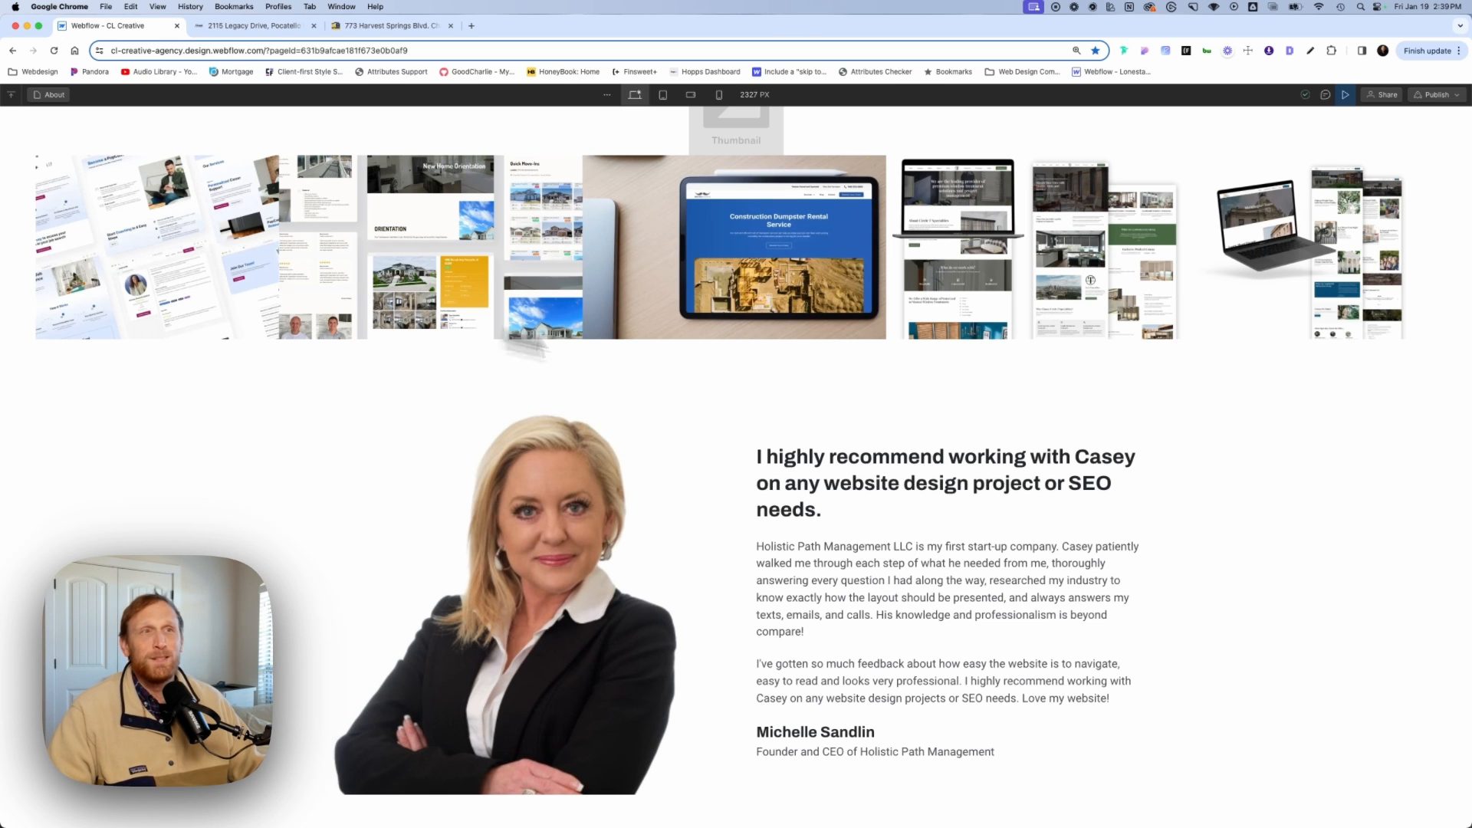
scroll(880, 420, up, 6)
scroll(880, 423, down, 1)
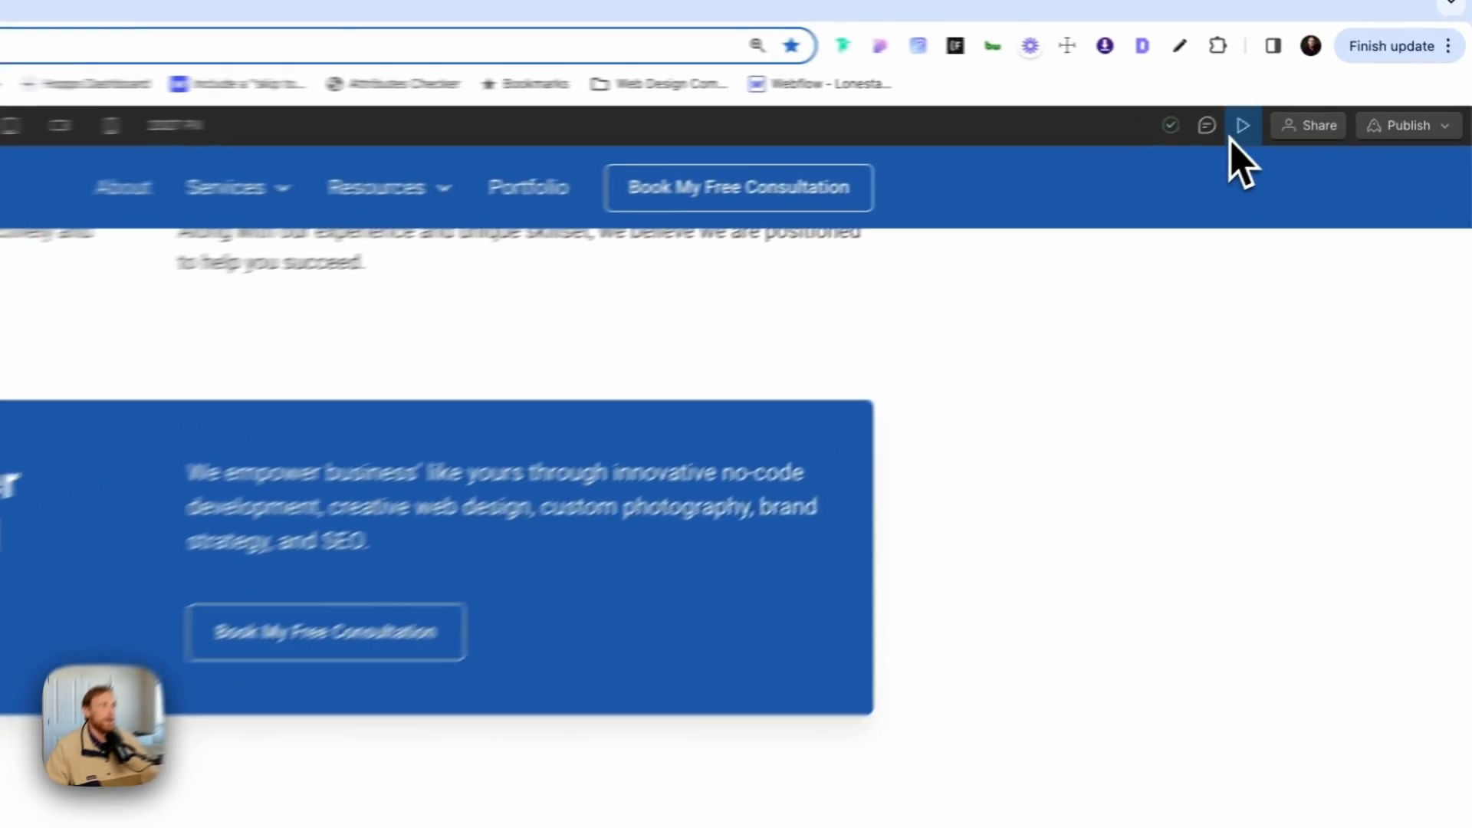
click(1345, 94)
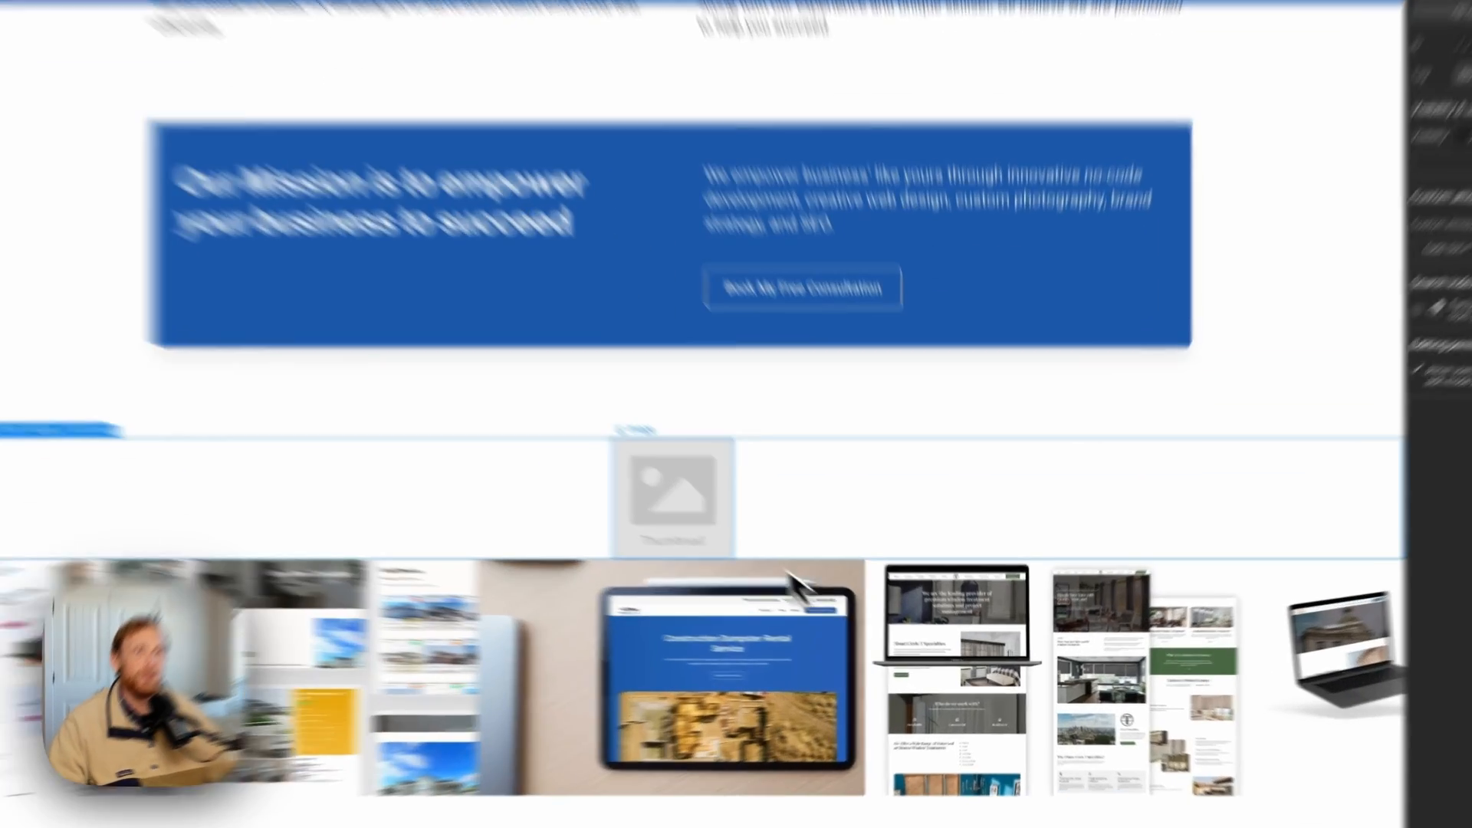
click(737, 525)
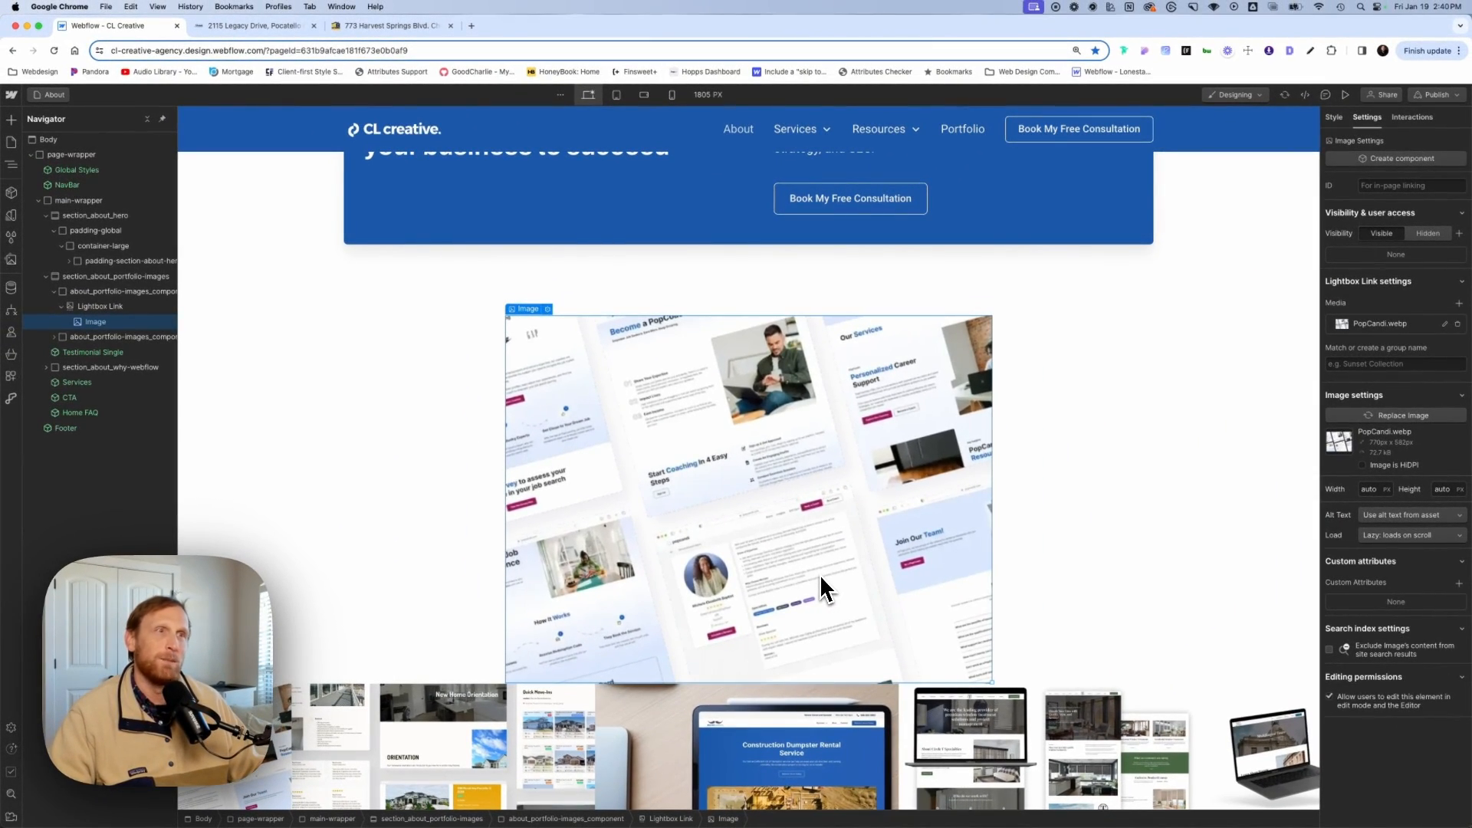
click(62, 308)
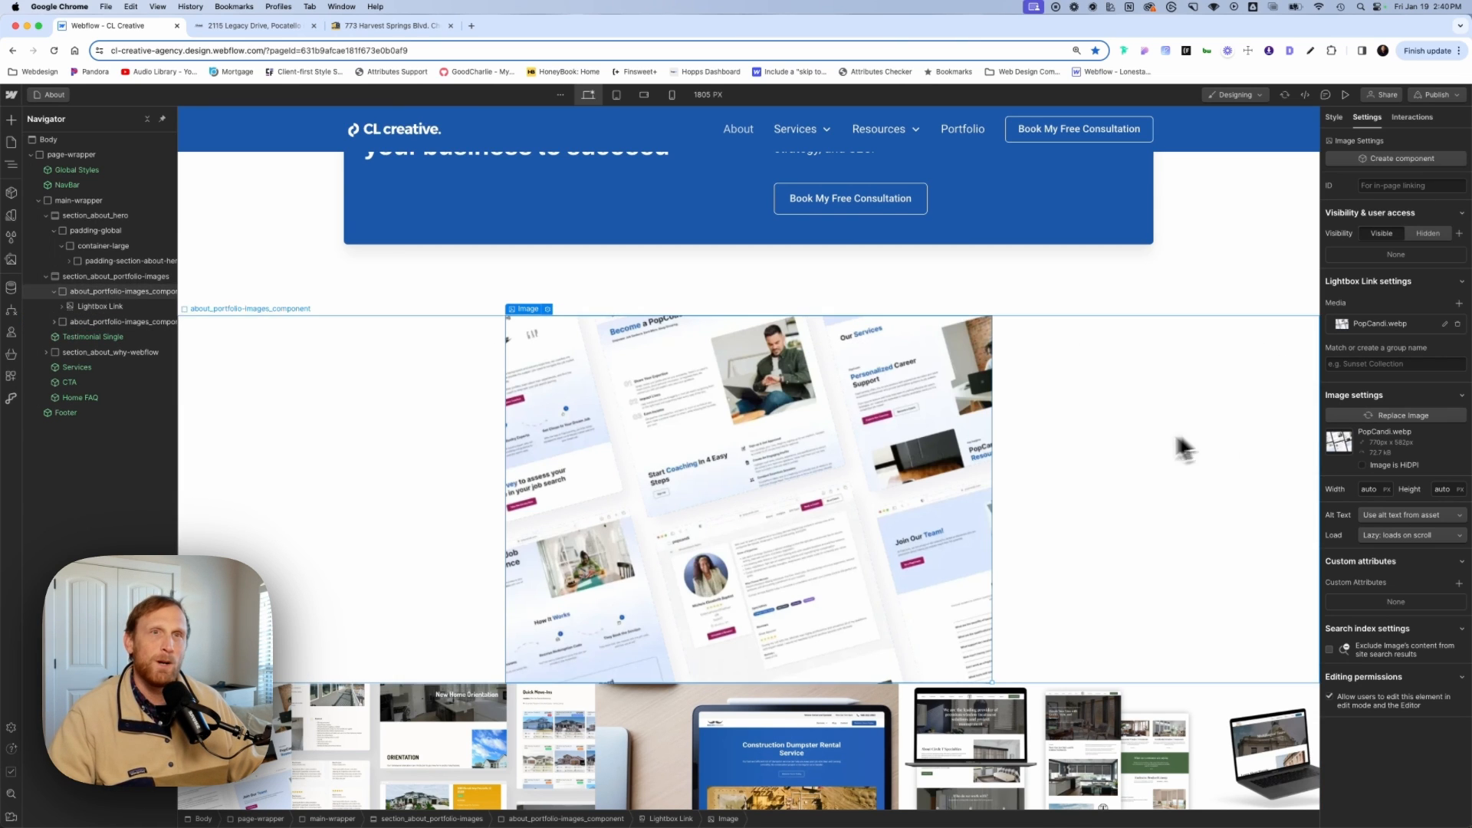
Add a second Lightbox element to the first about_portfolio-images_component, searching for "light", and select its nested image.
click(122, 291)
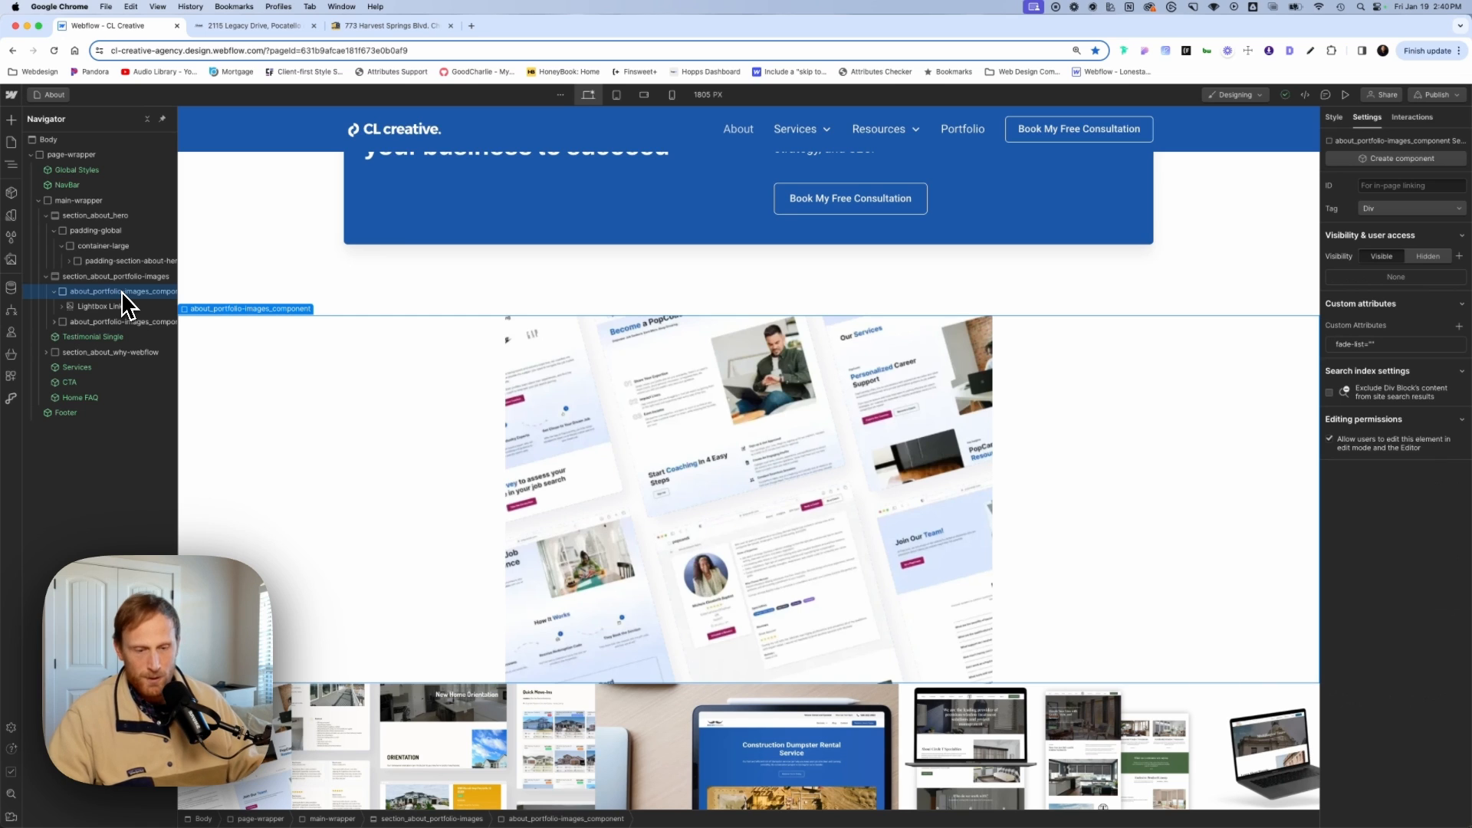
key(super+e)
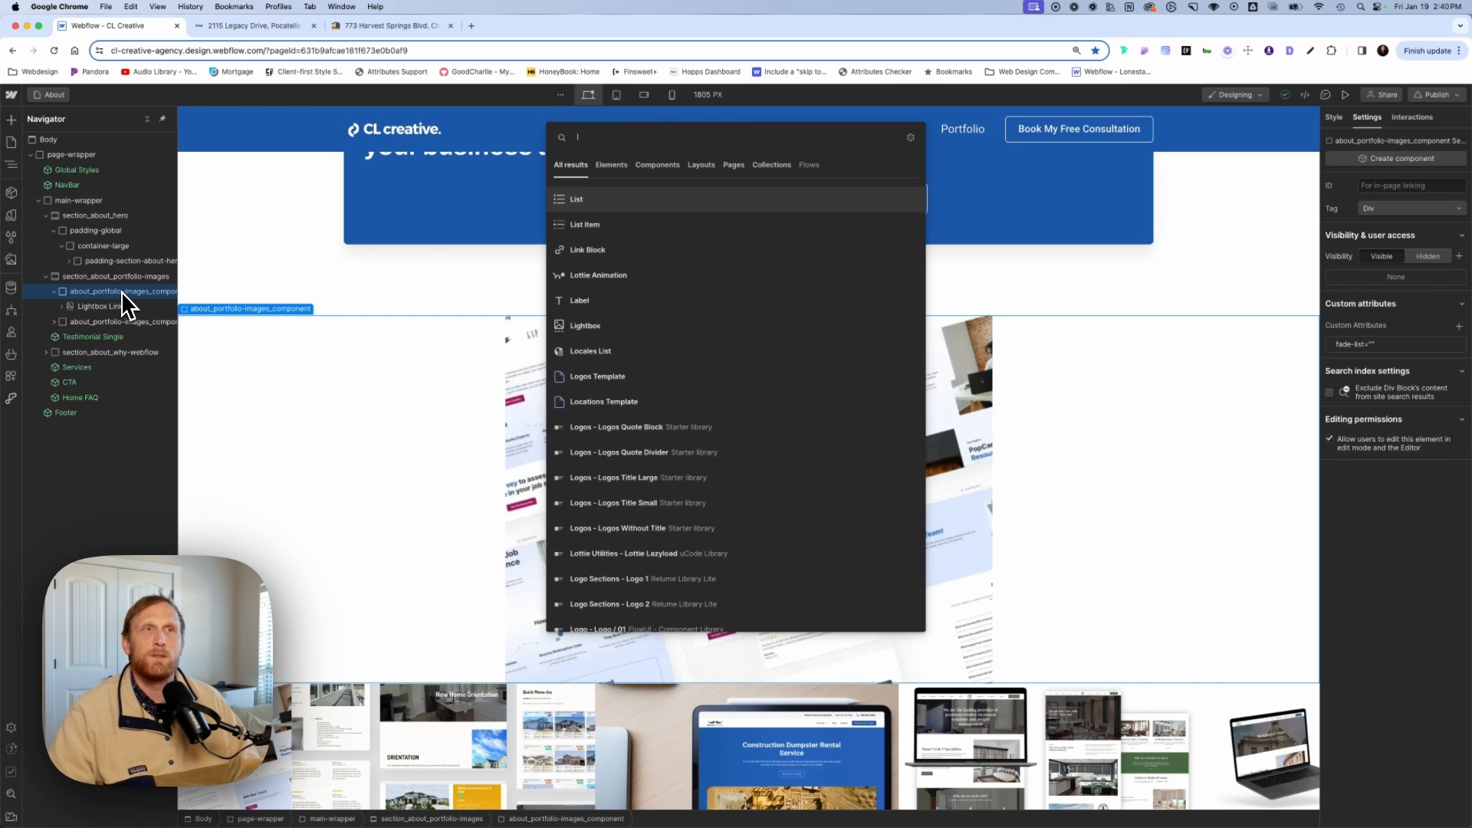
key(BackSpace)
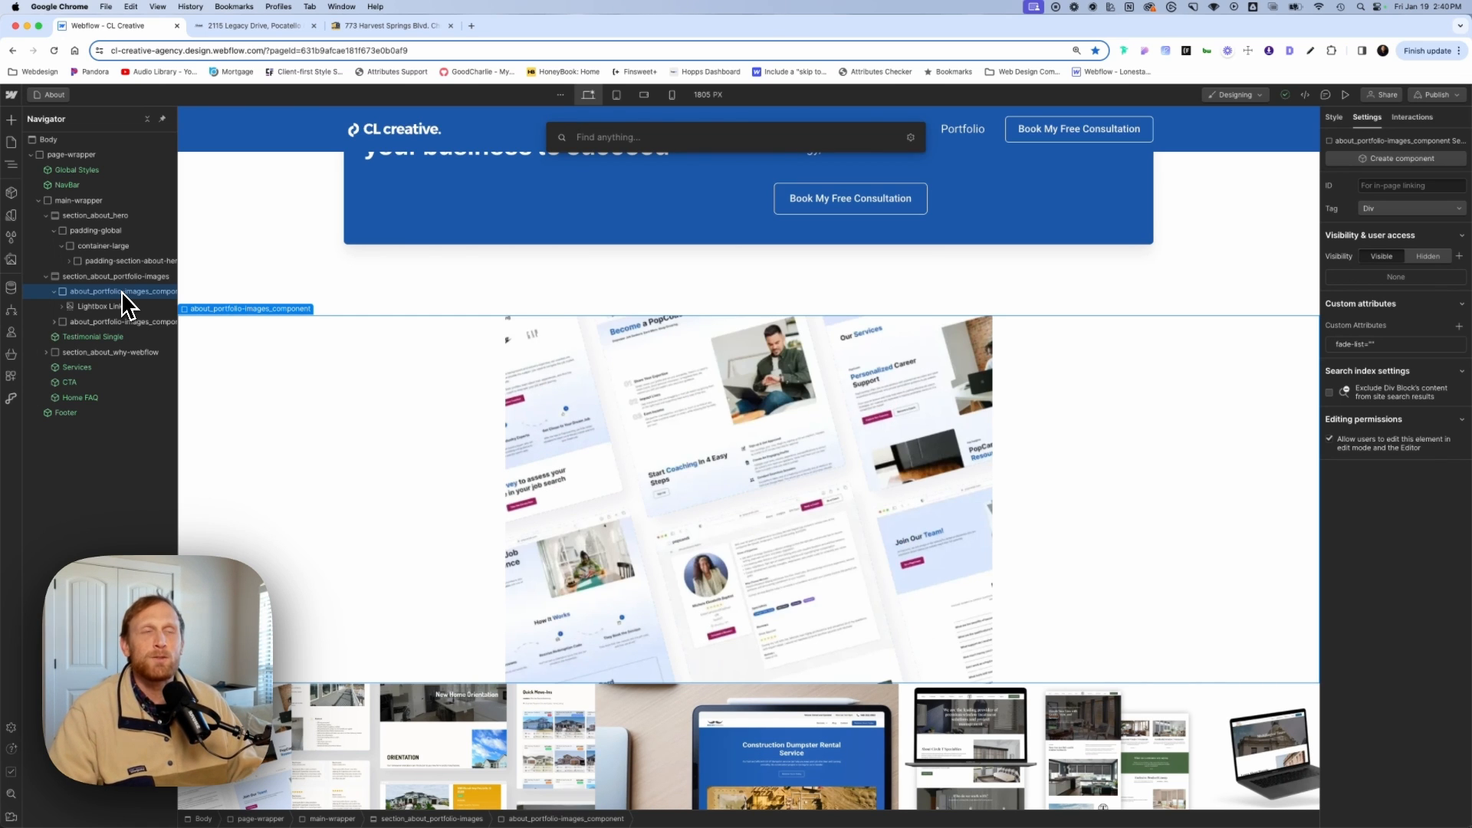
text(light)
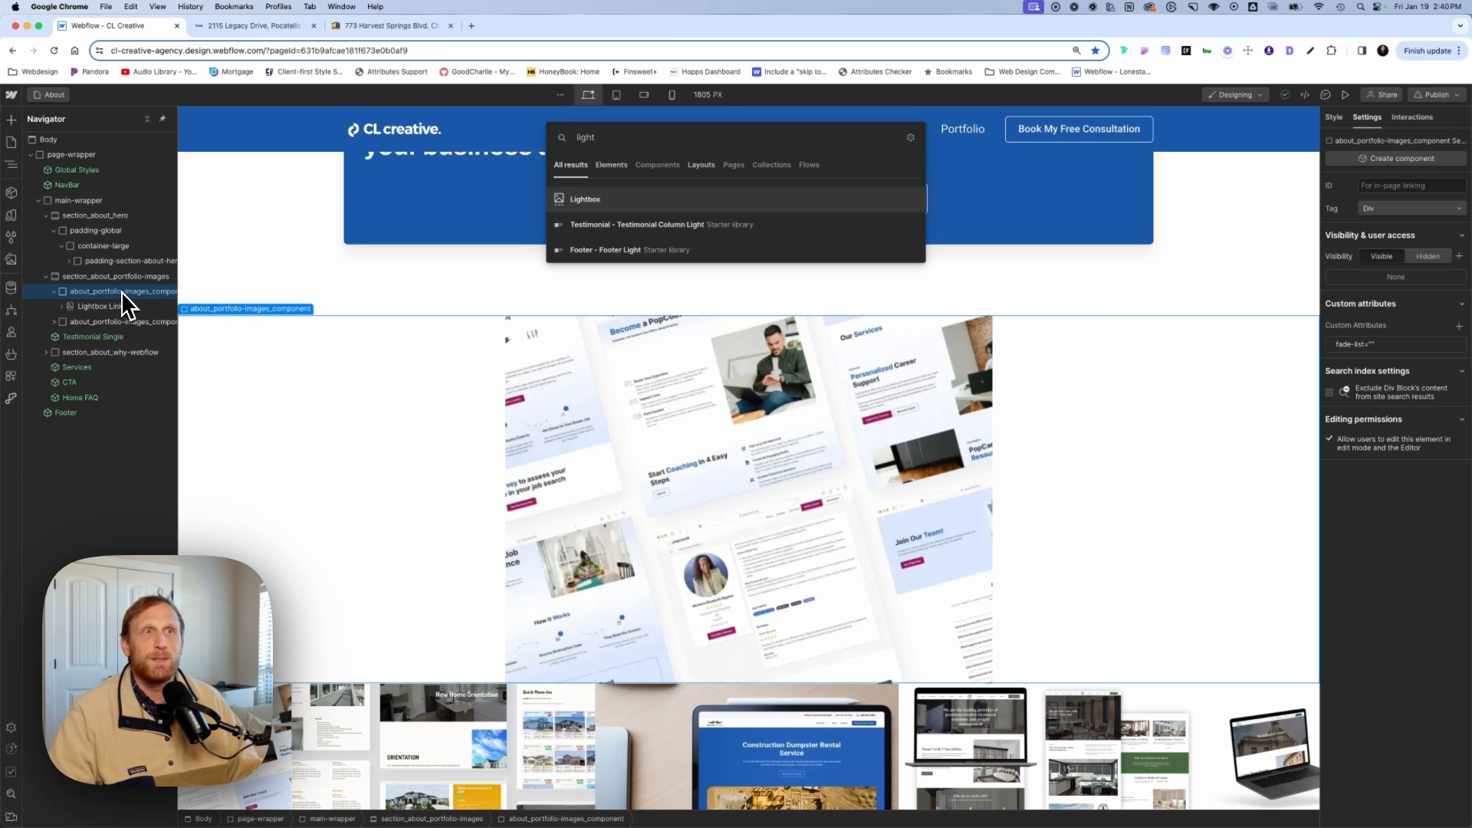
key(Return)
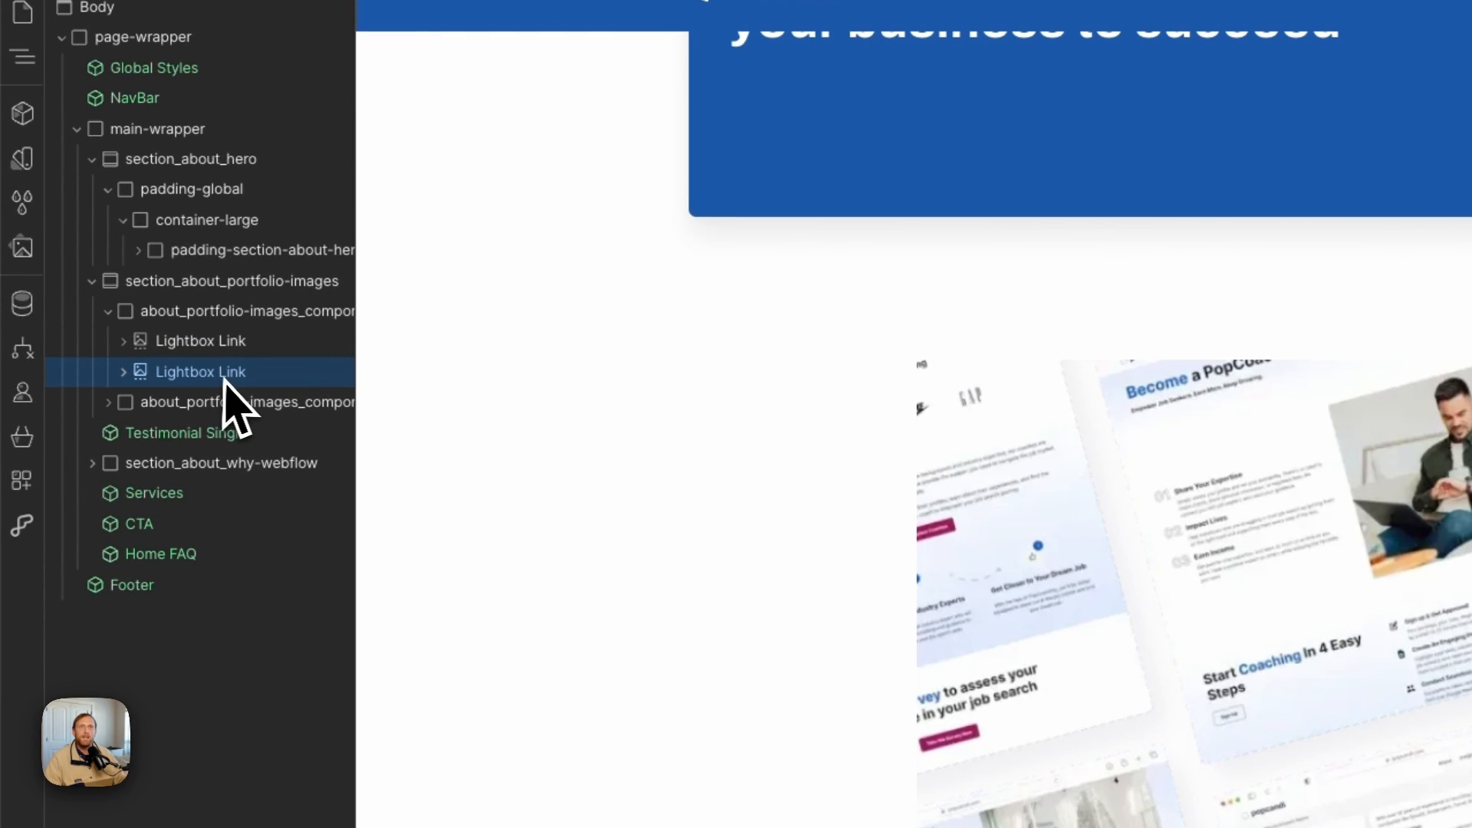
click(123, 372)
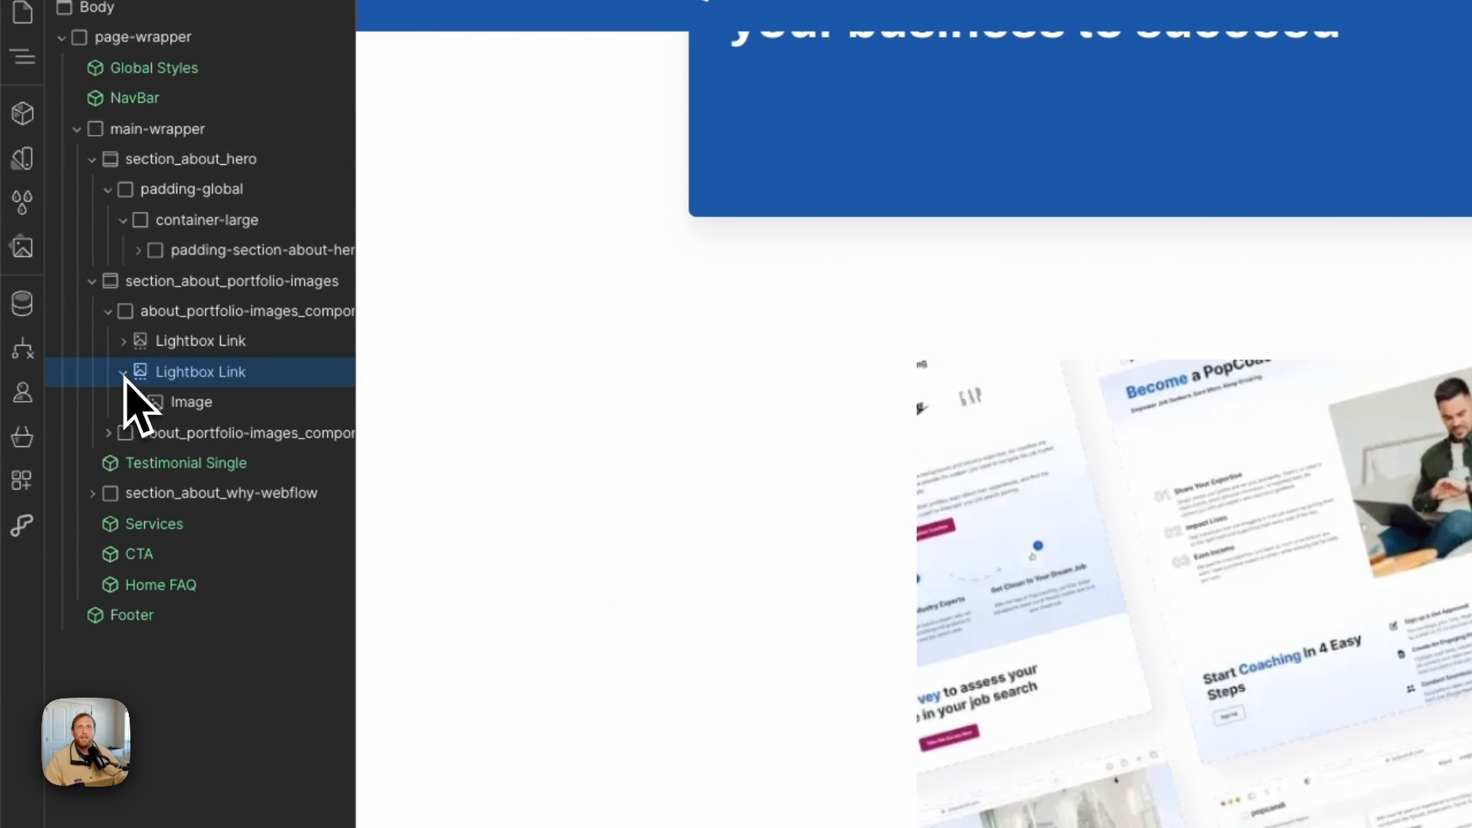
click(191, 401)
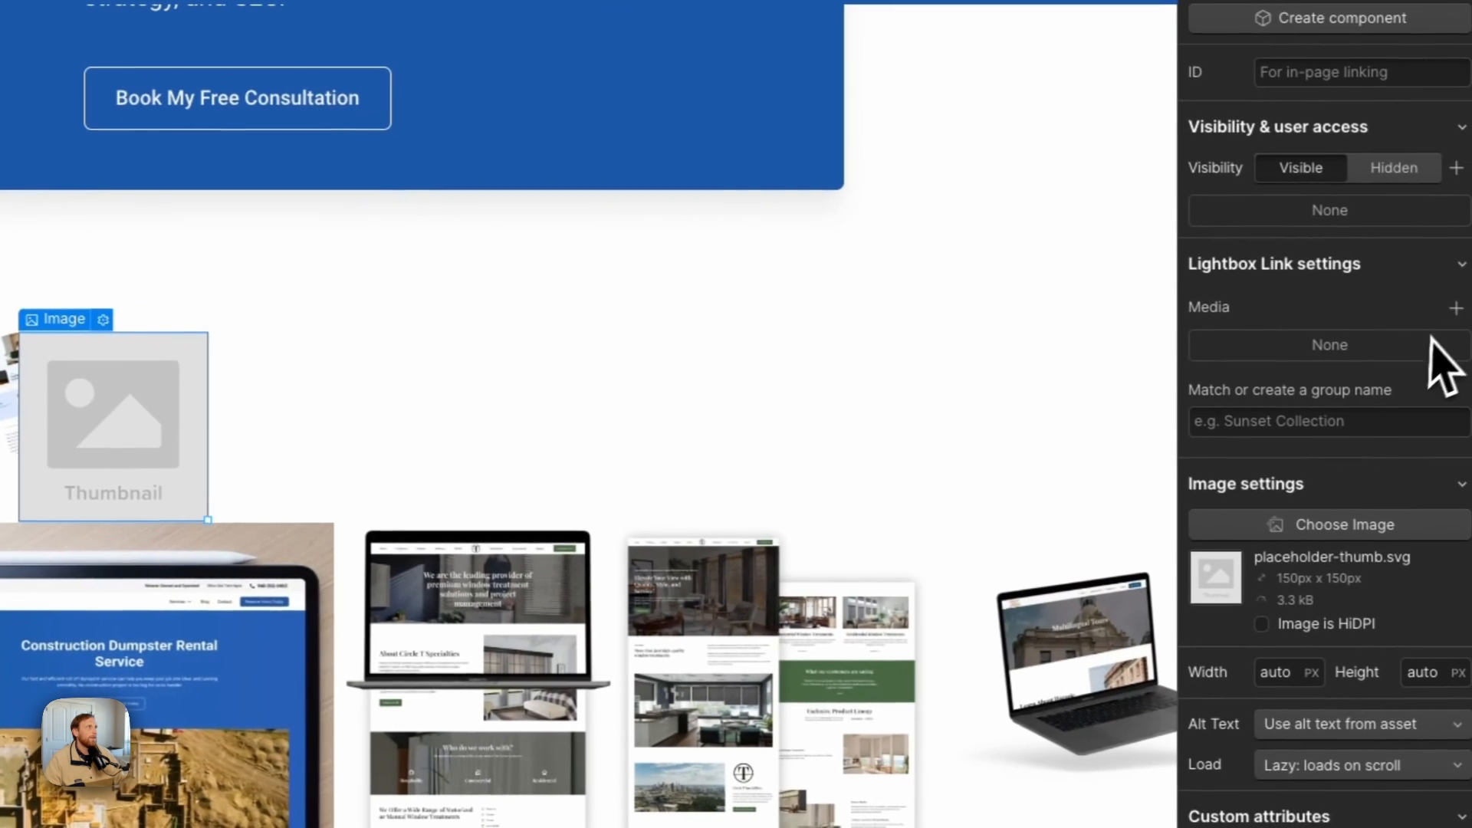
Use satterfield.webp as the second lightbox's media and thumbnail, searching the assets for "satter".
click(1456, 308)
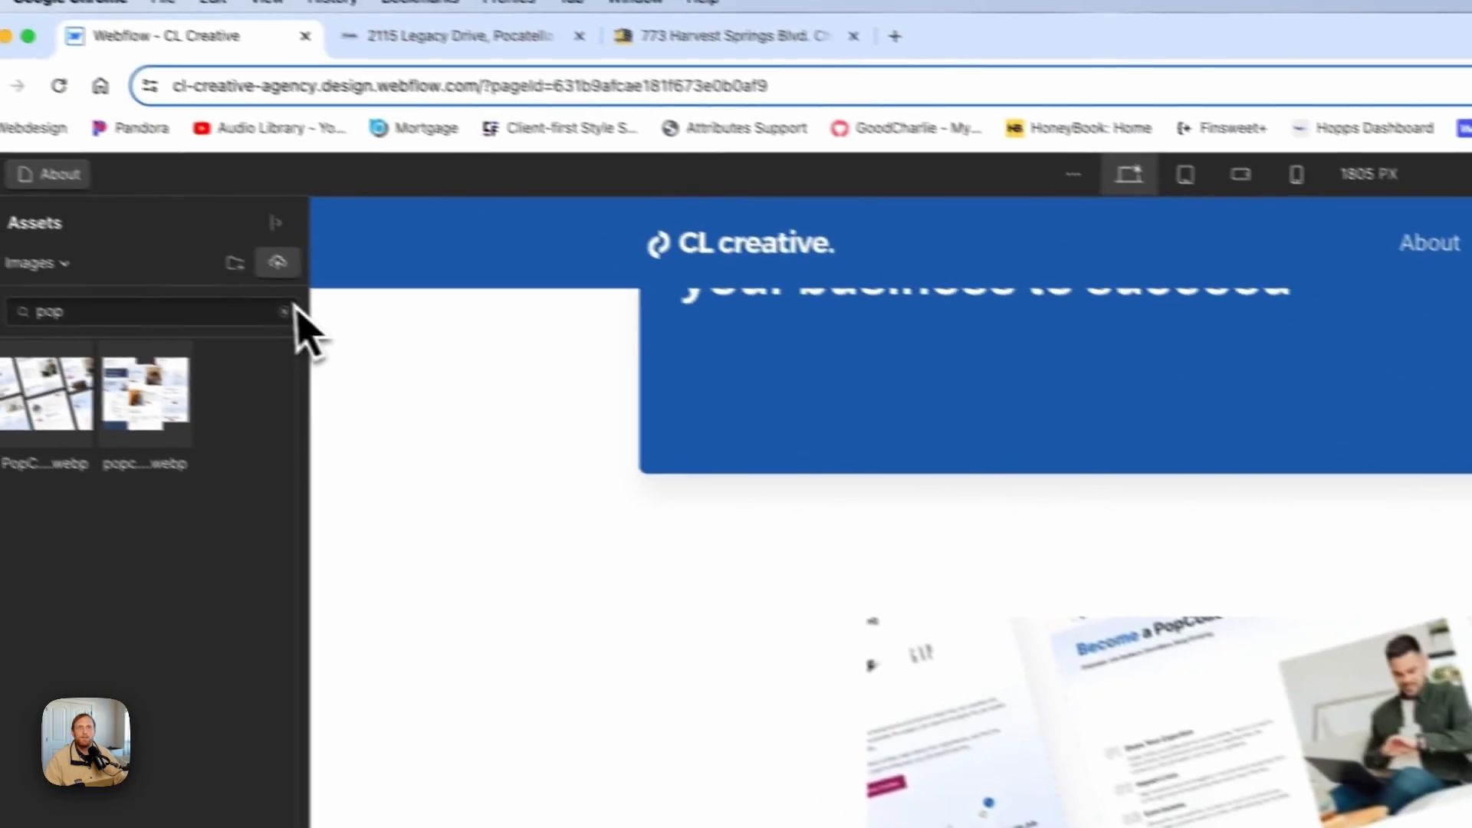
click(167, 164)
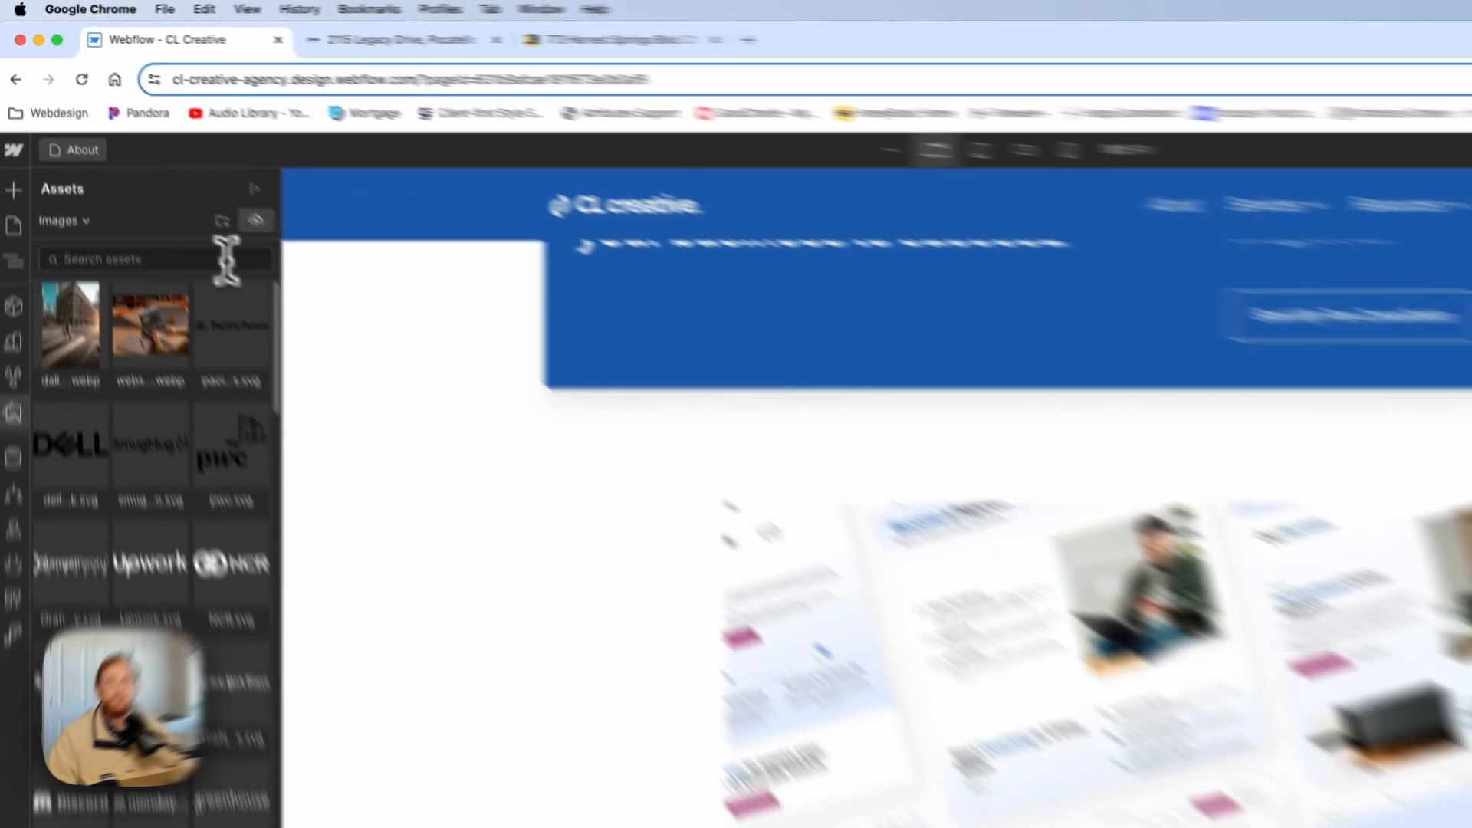
text(satter)
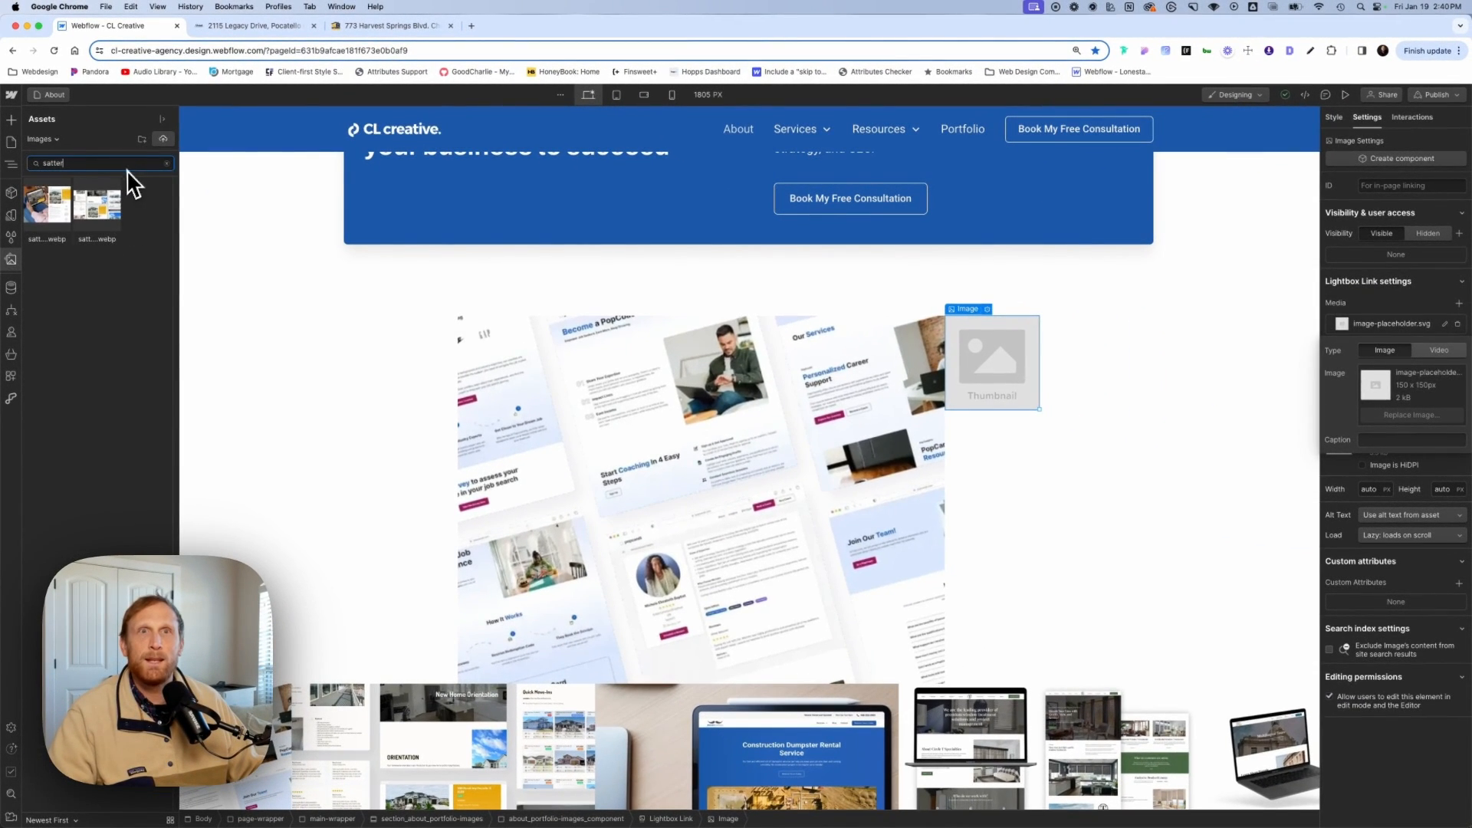
click(98, 206)
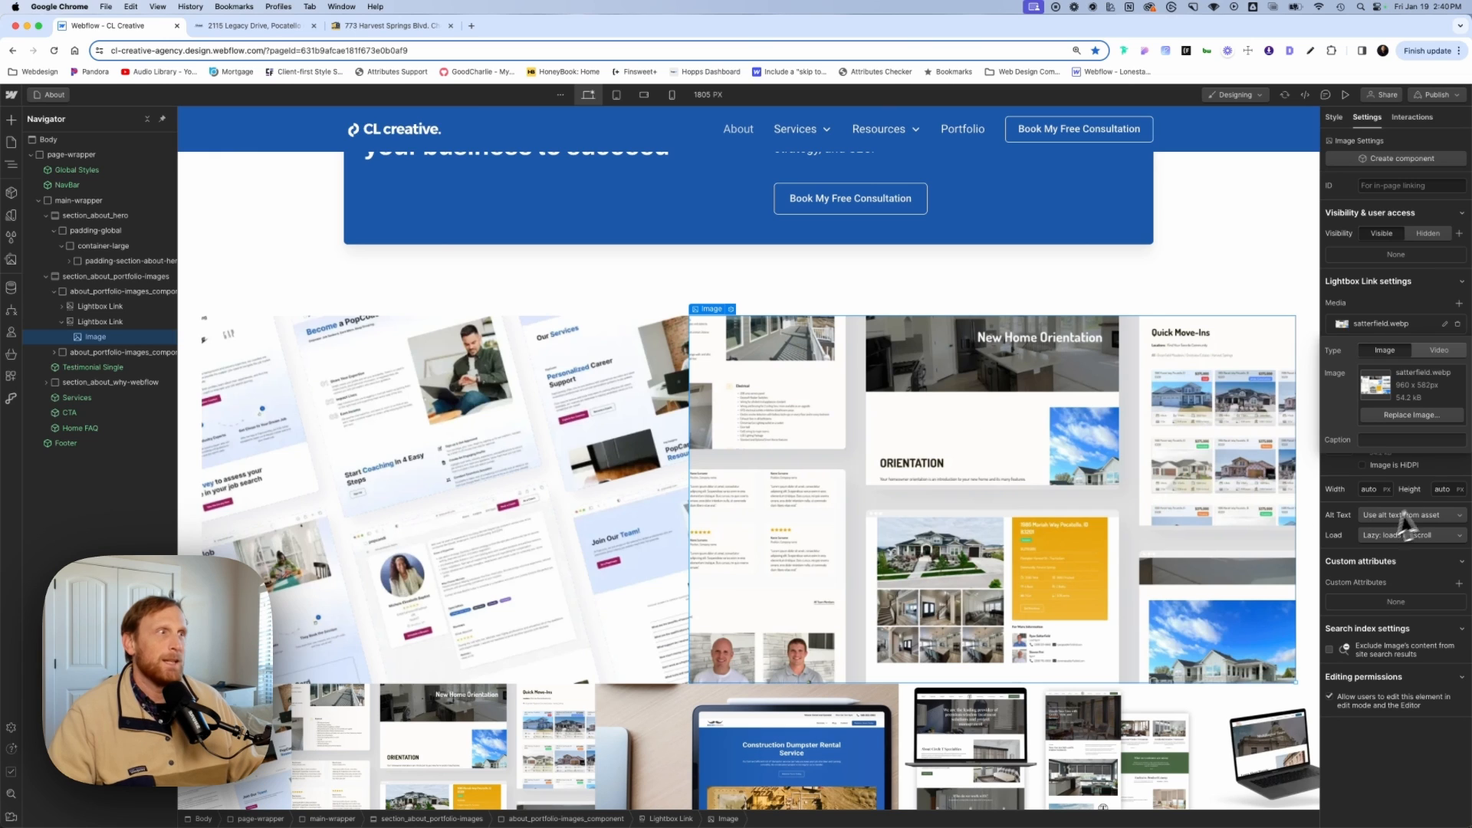
click(1344, 475)
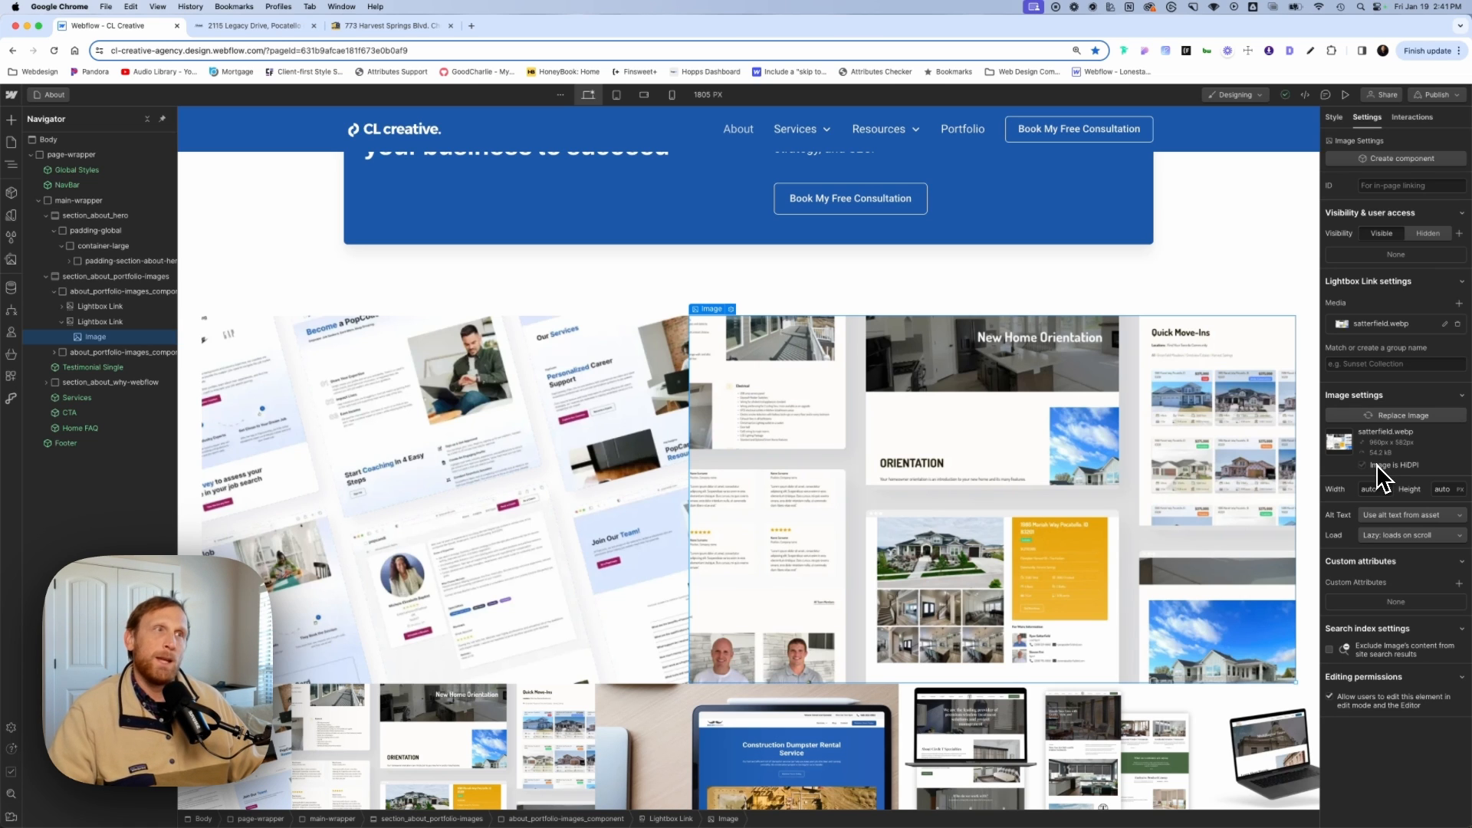
click(1377, 463)
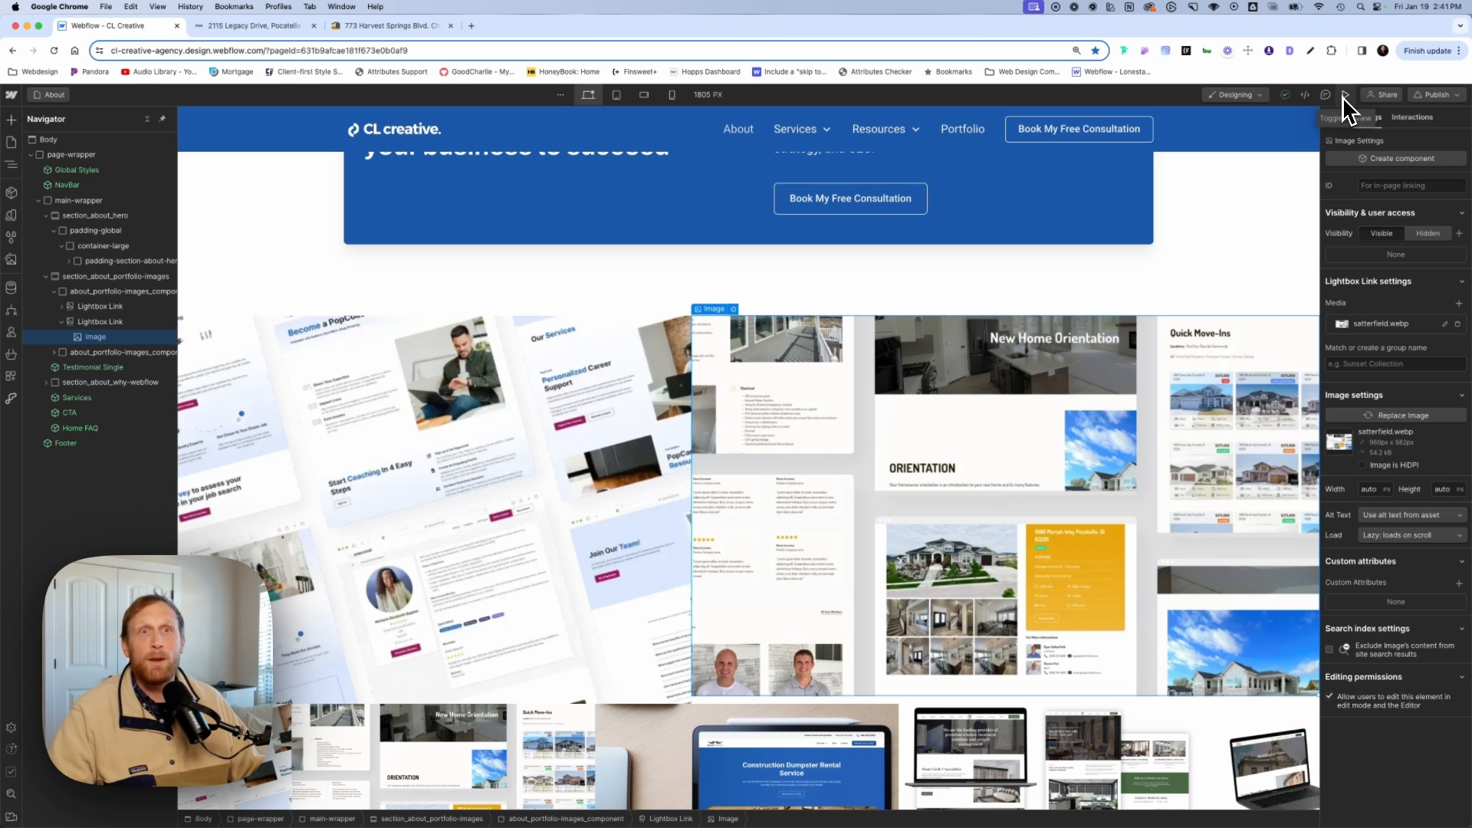
Preview the page, check the satterfield image in the lightbox, and return to designing.
click(1343, 95)
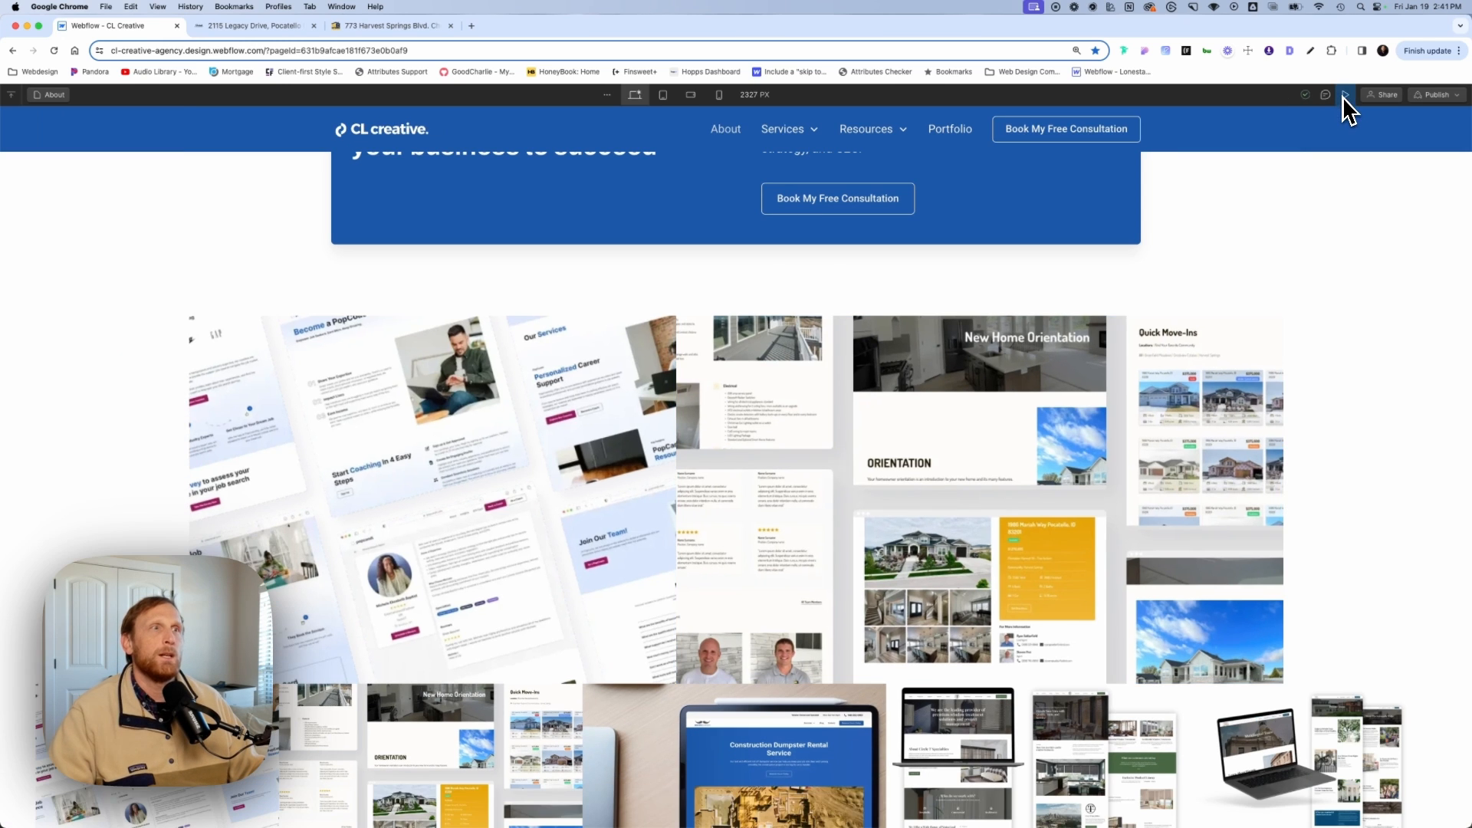
click(1186, 497)
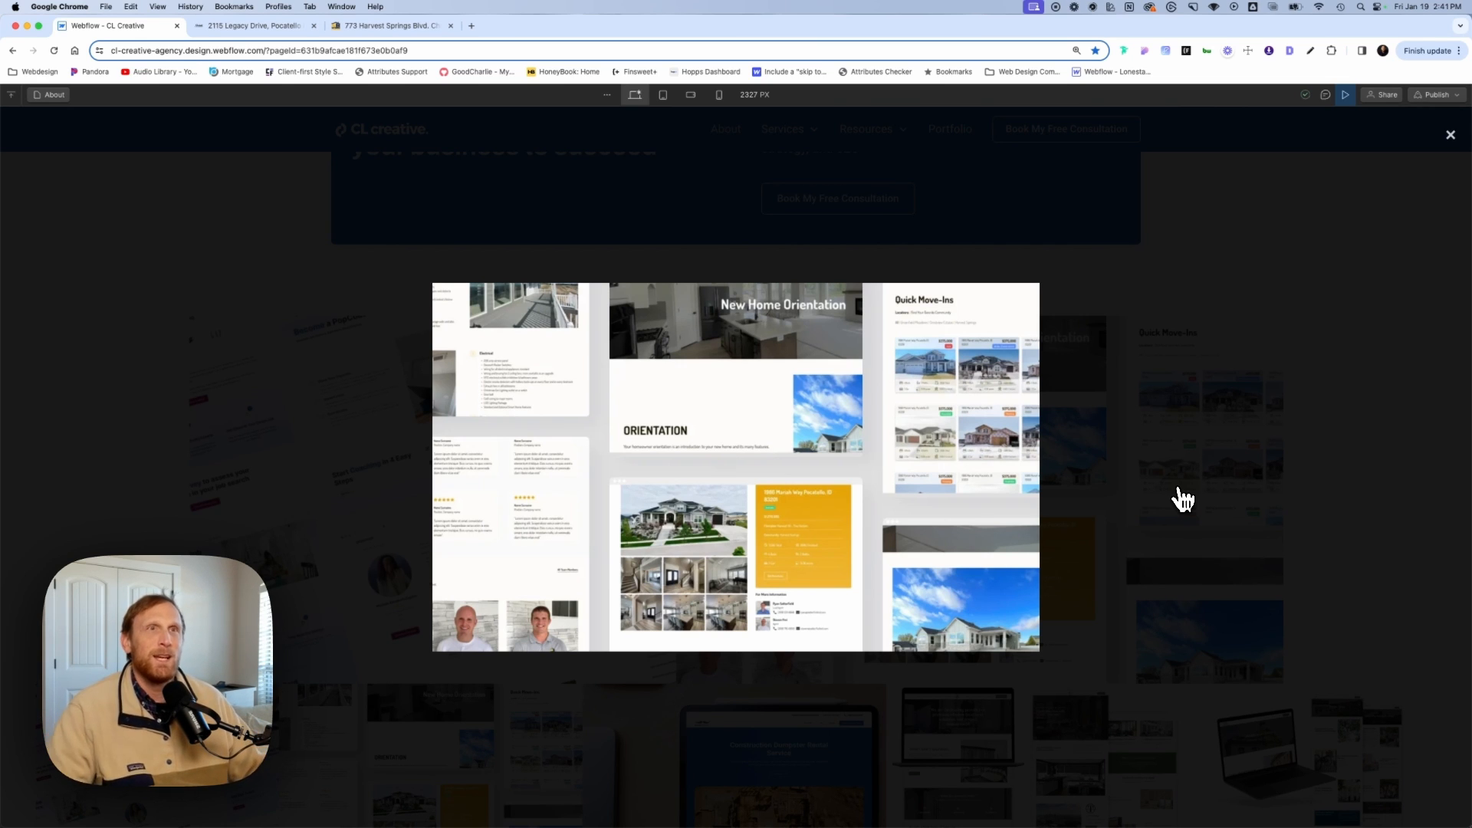
click(1450, 135)
click(1344, 100)
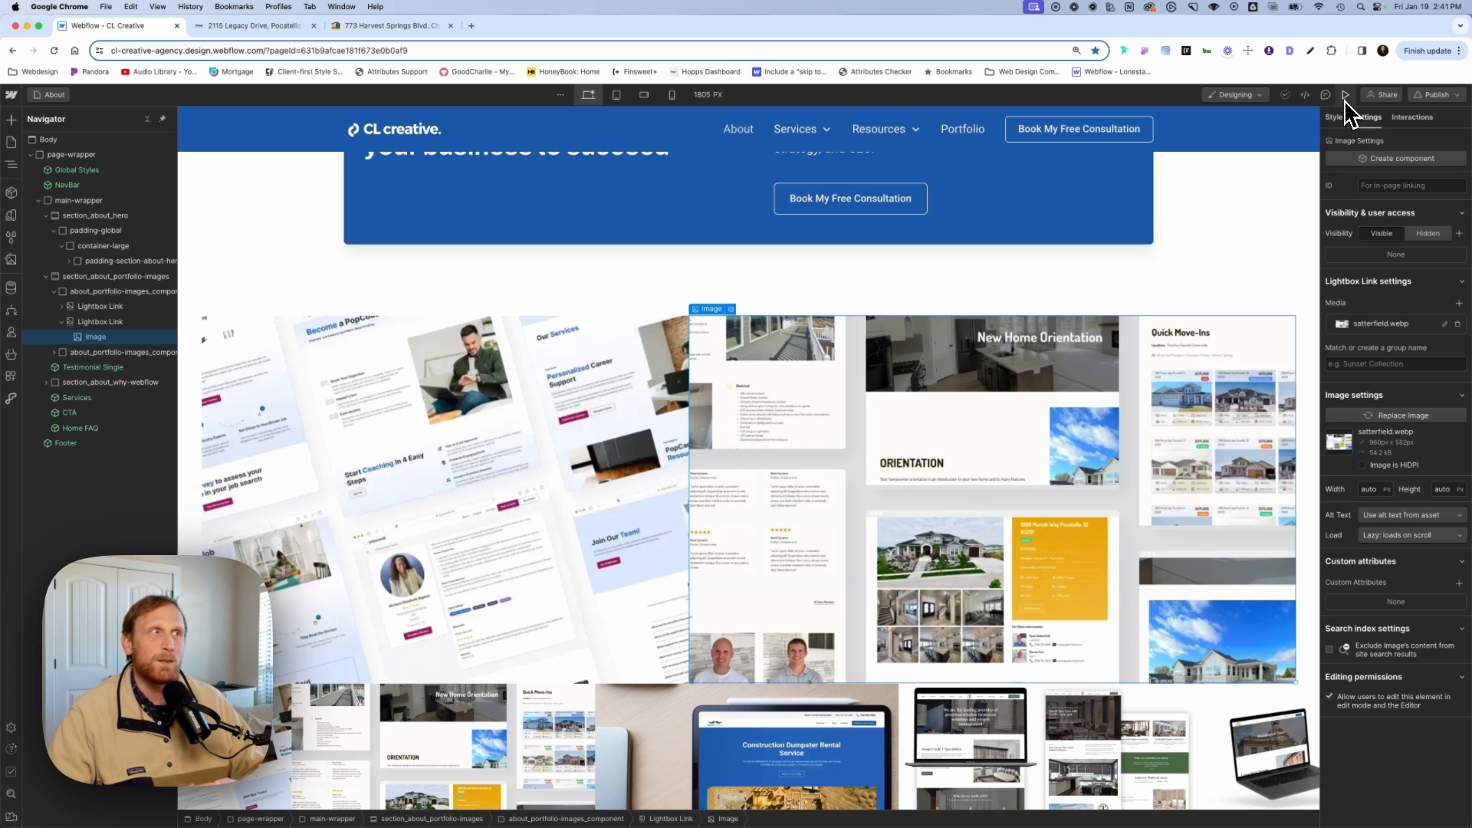
Set the satterfield lightbox's group name to "about".
click(1378, 363)
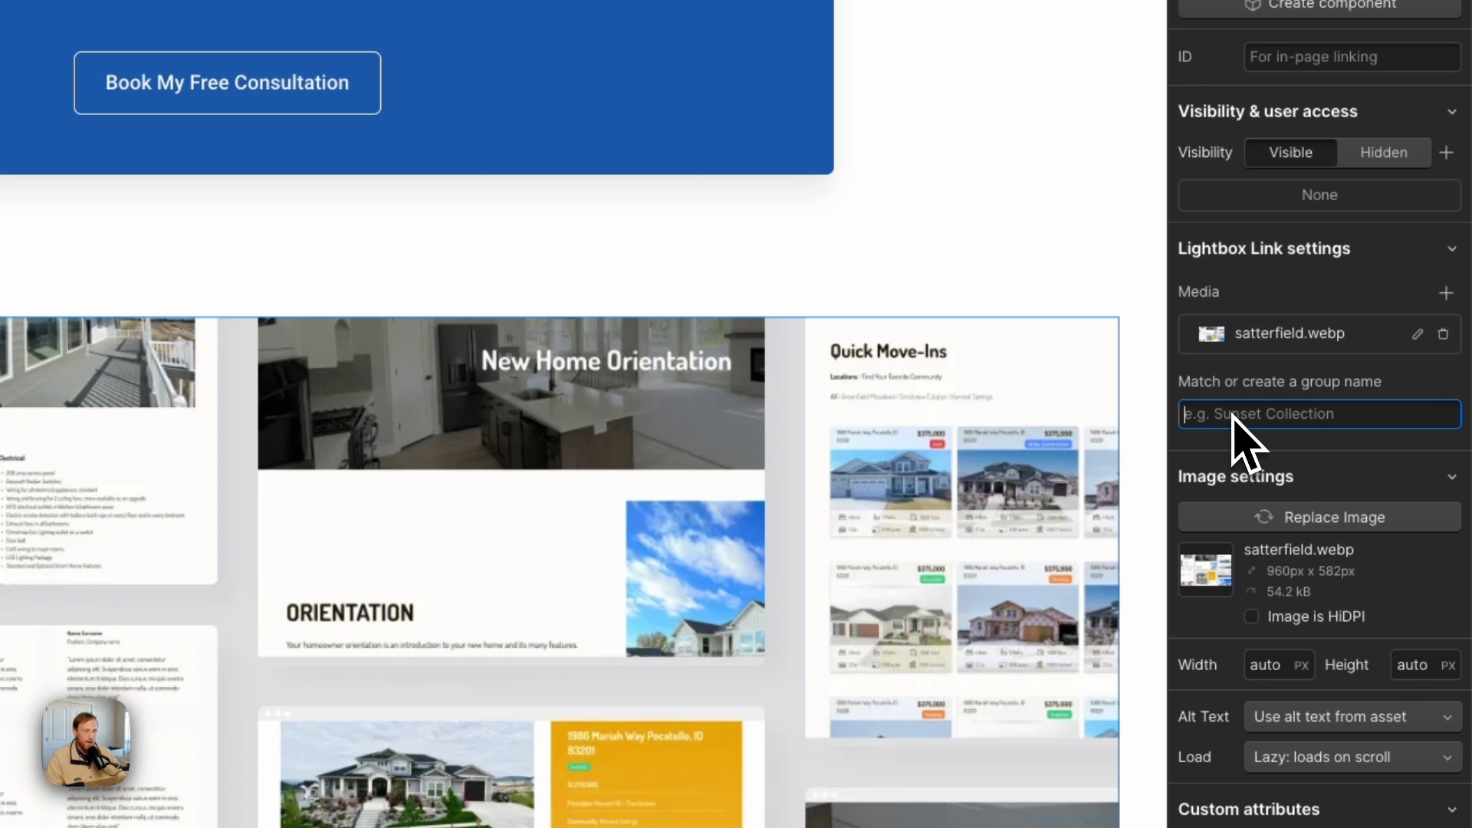
text(about)
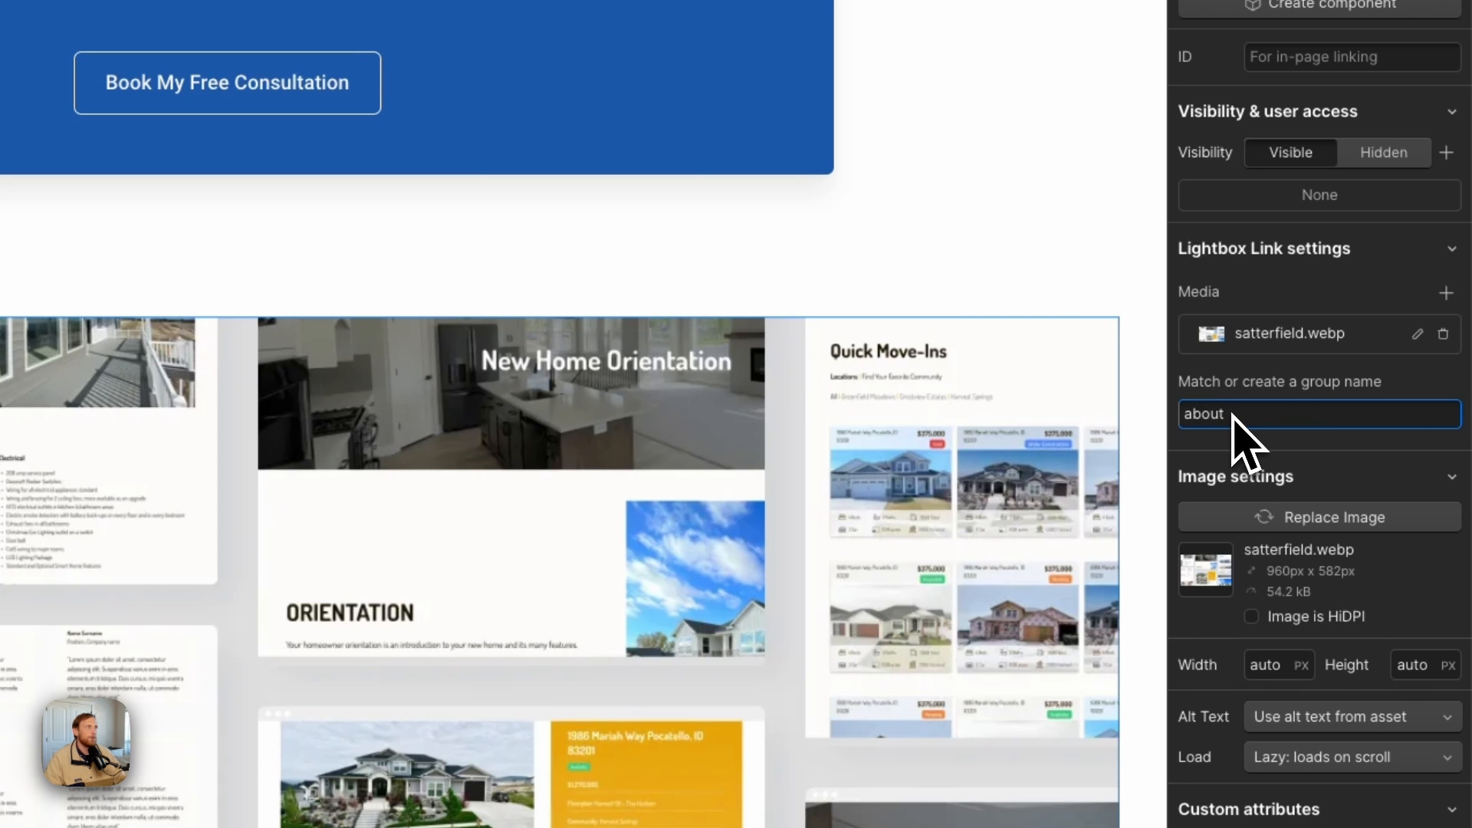
key(Return)
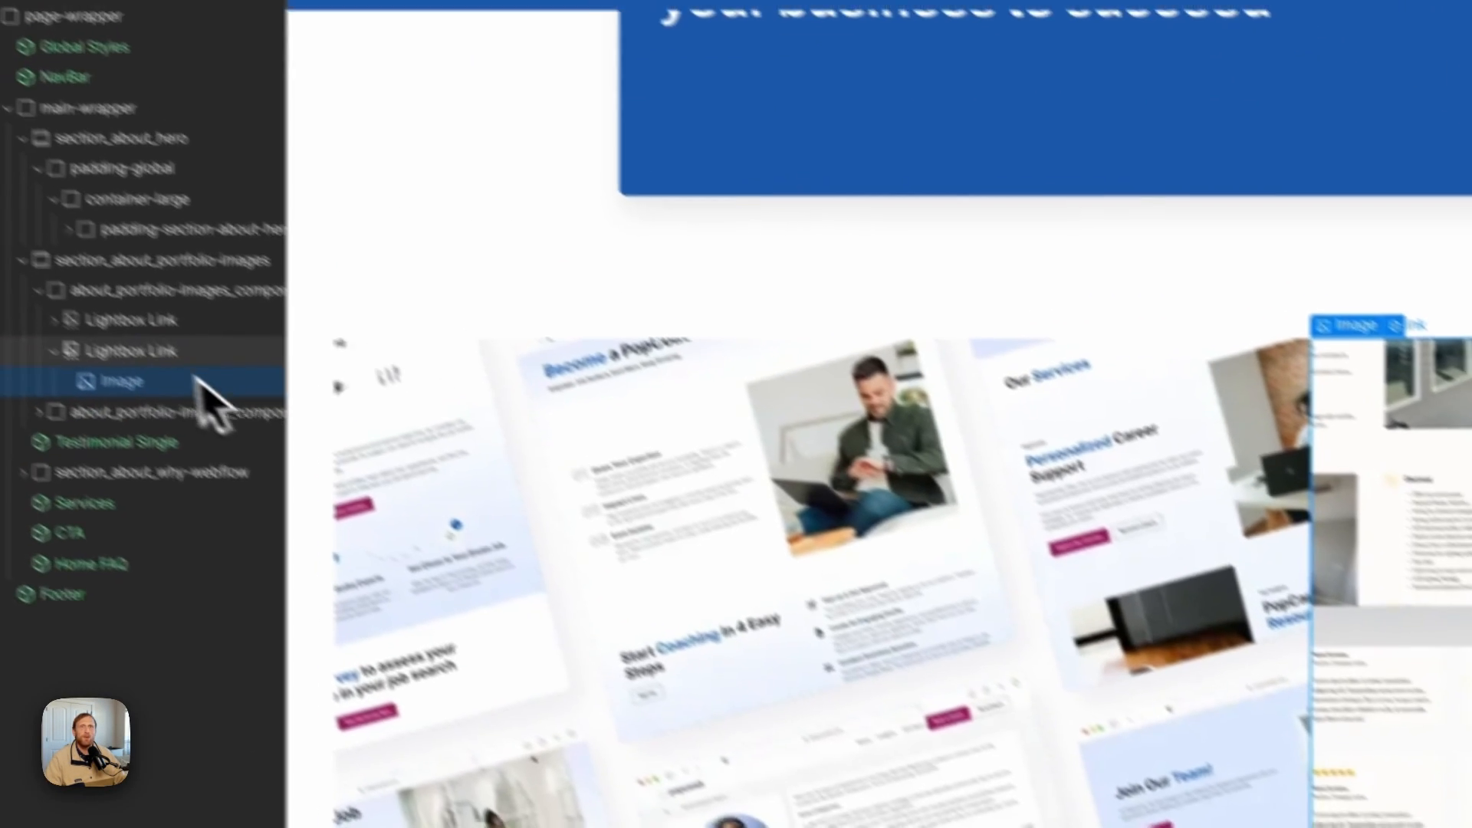
Give the first Lightbox Link, with the PopCandi.webp media, the group name "about".
click(217, 372)
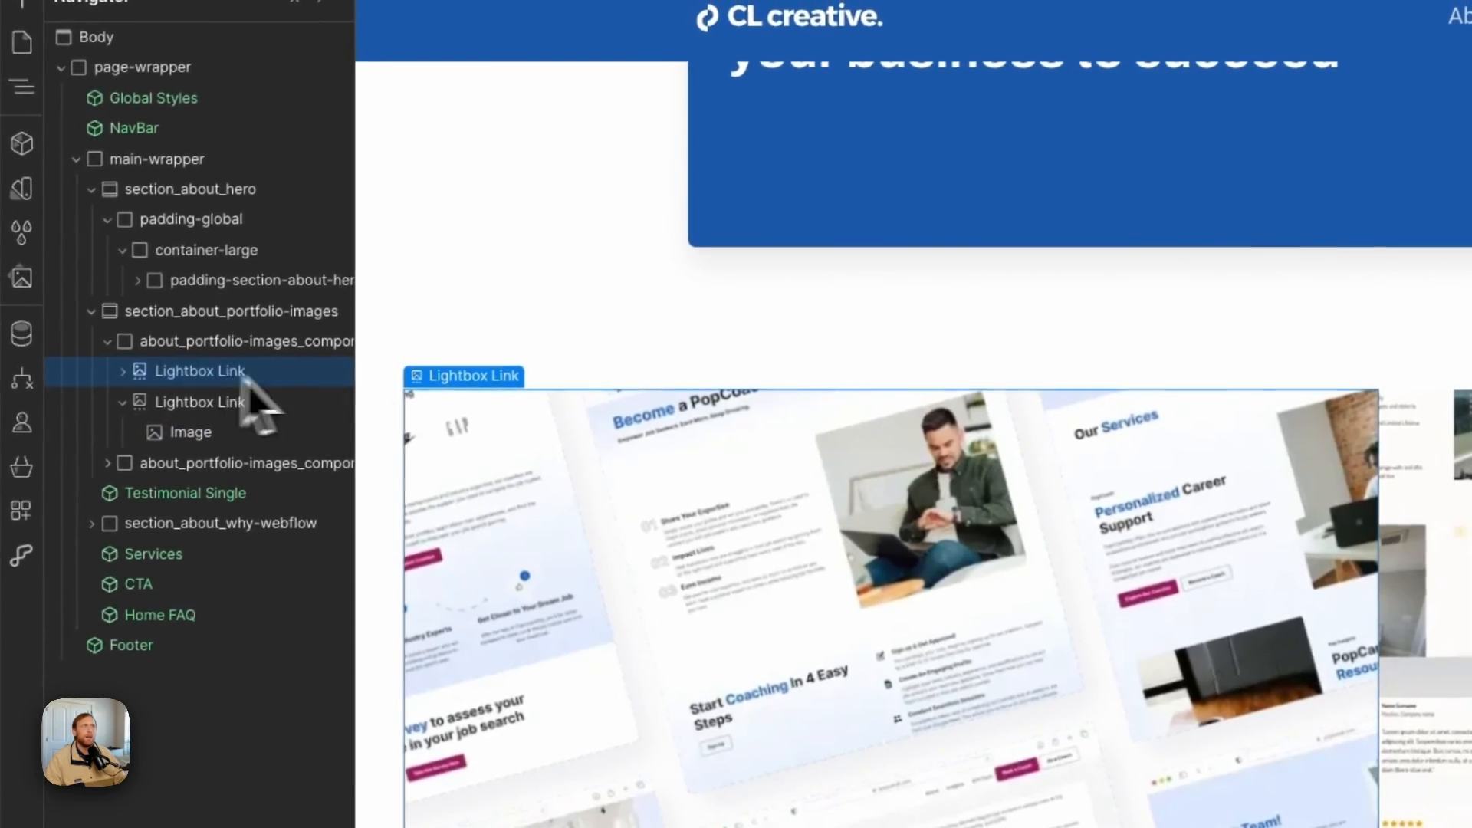
click(217, 401)
click(1349, 431)
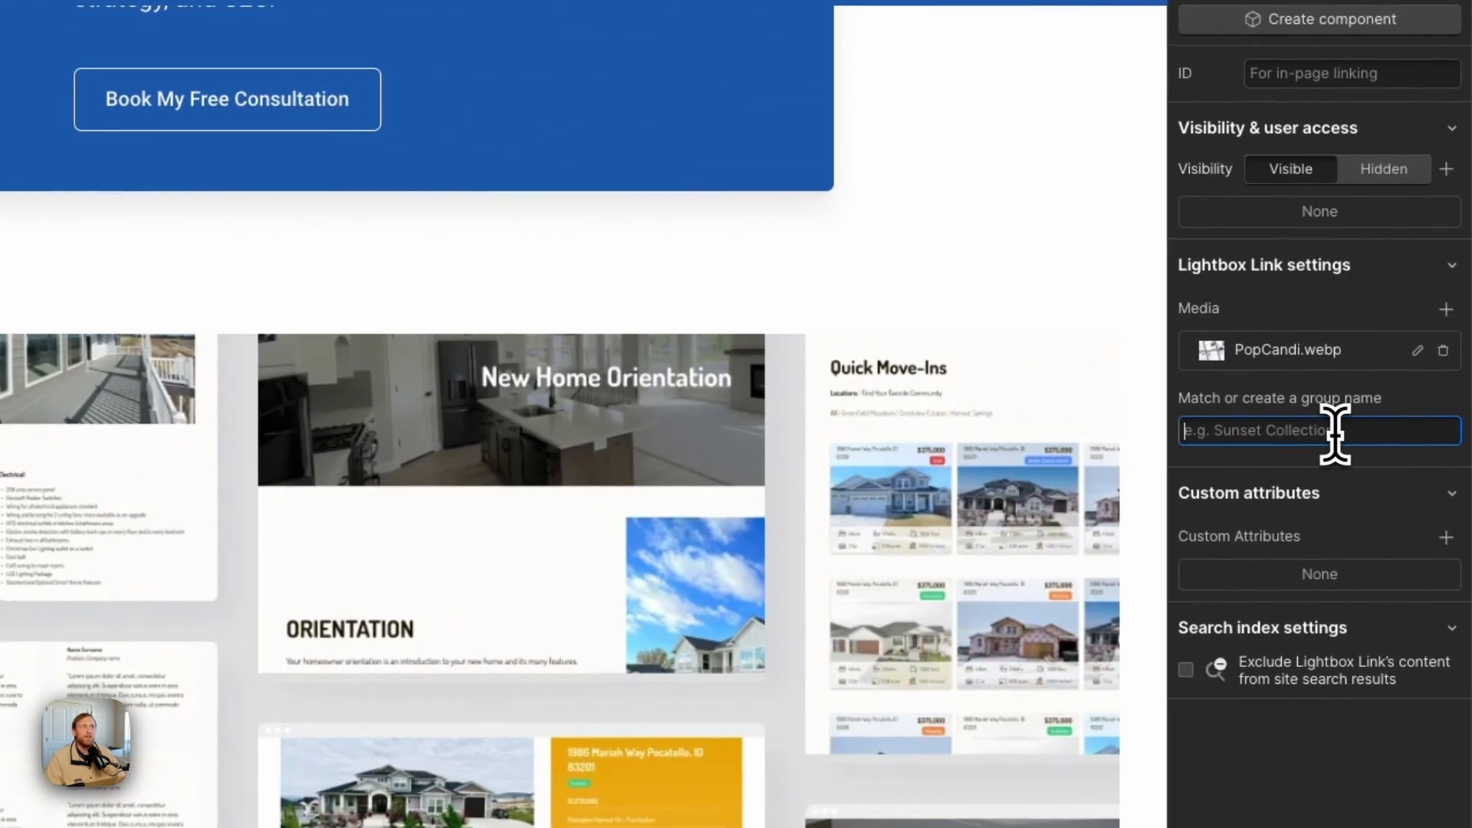
text(about)
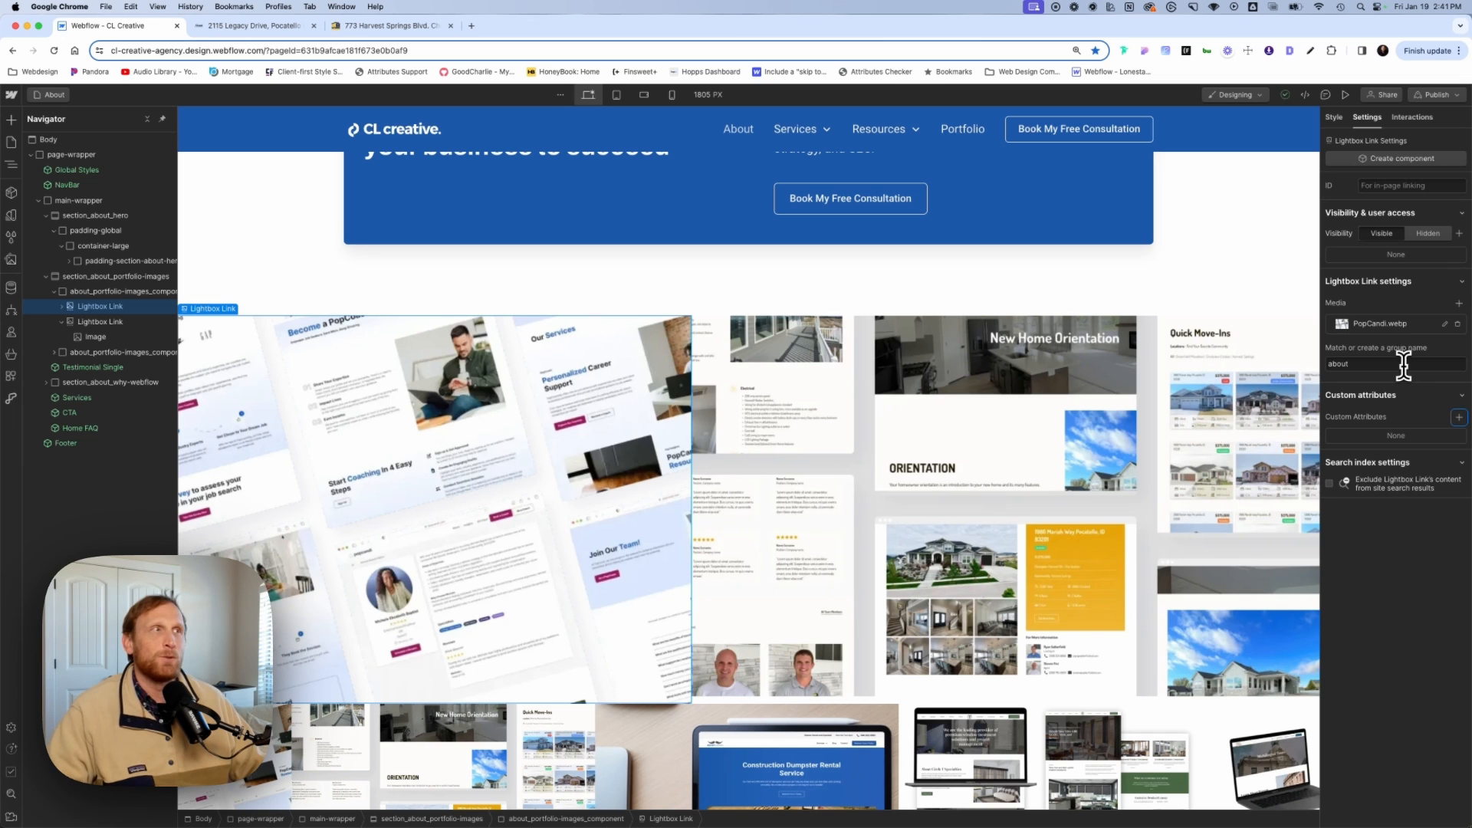
Preview the grouped lightbox, switch between both images using their thumbnails, and return to designing.
click(1345, 94)
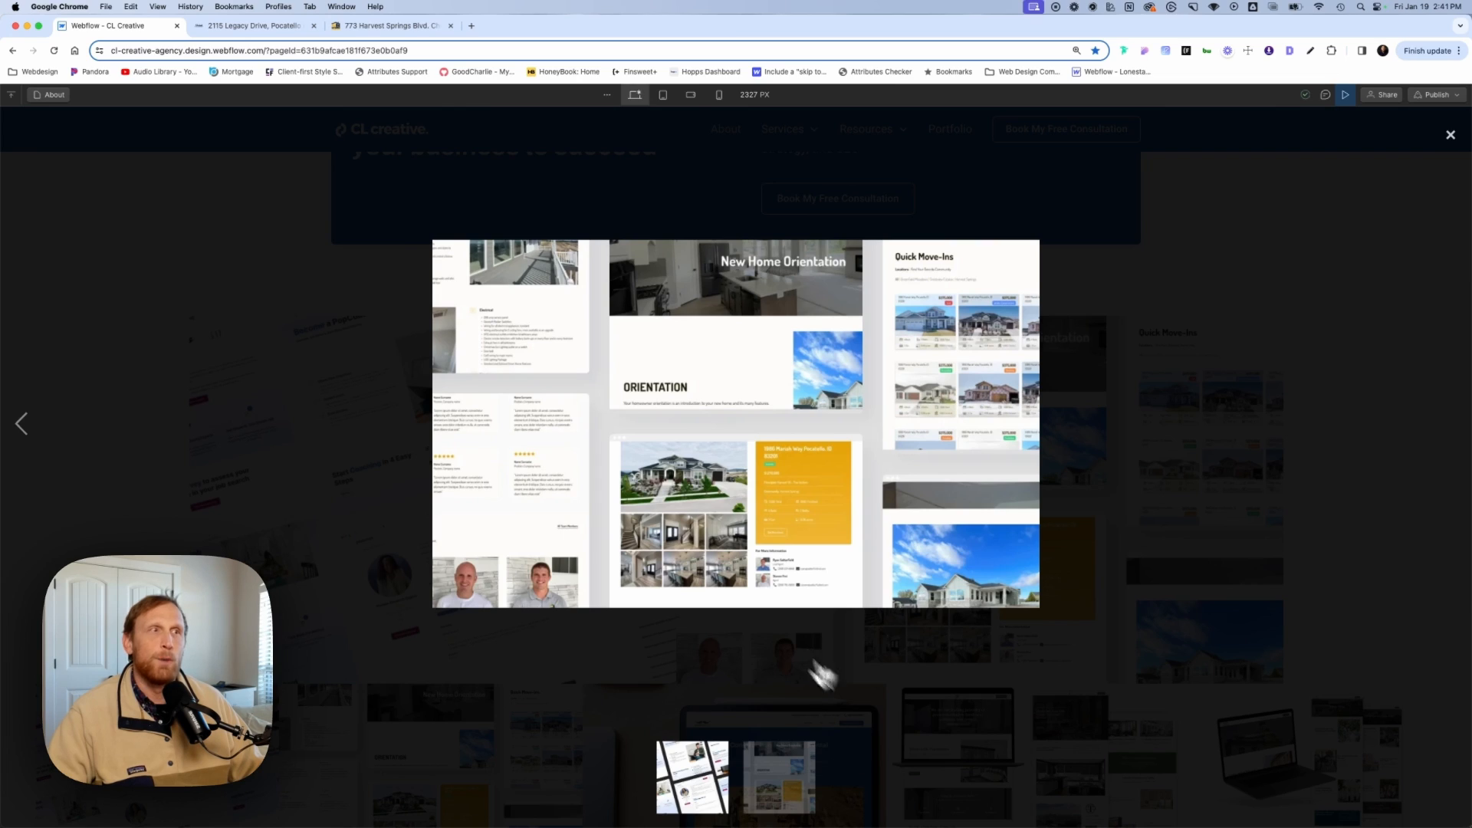
click(90, 429)
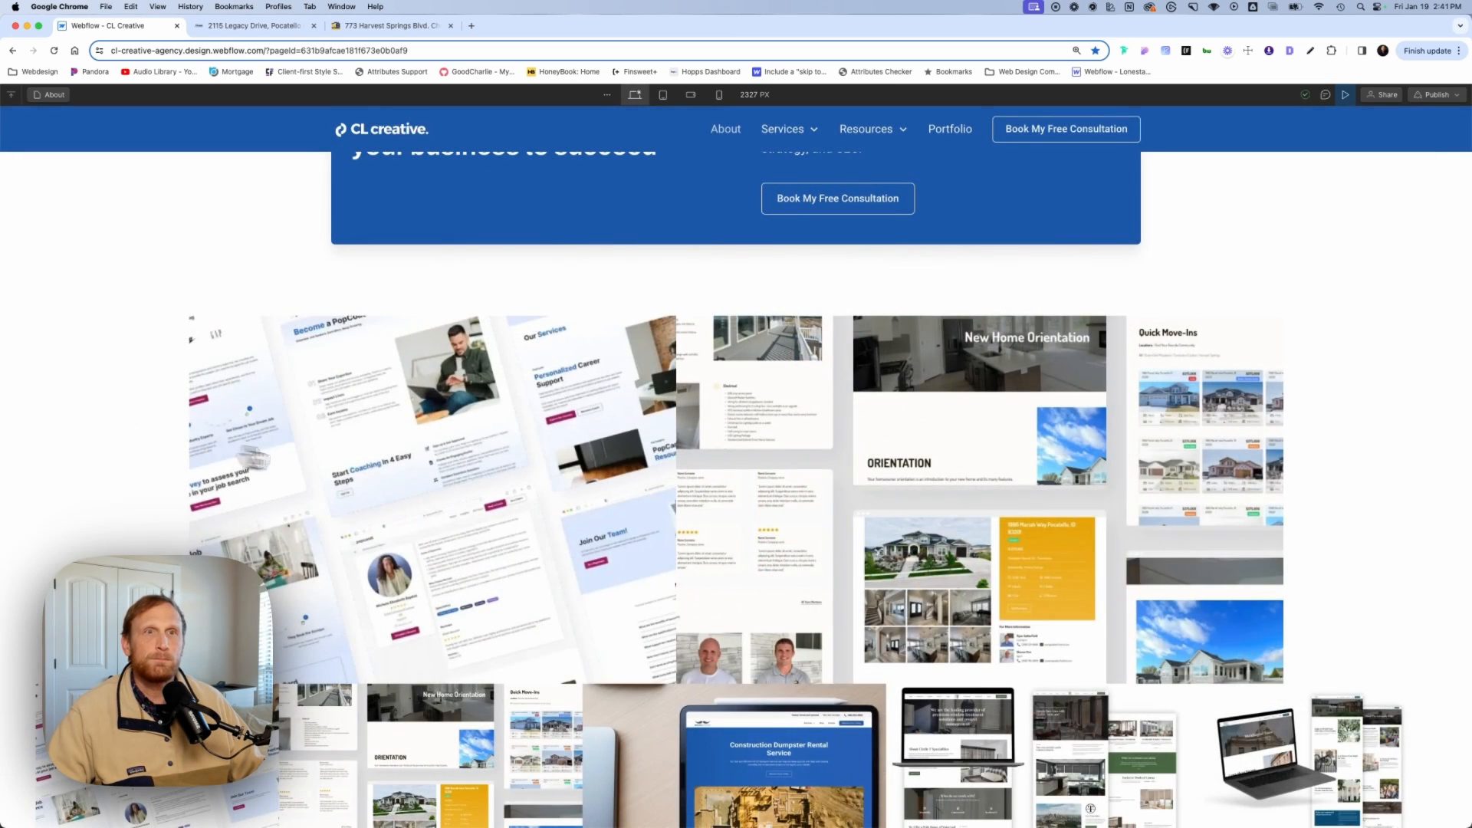
click(344, 475)
click(776, 781)
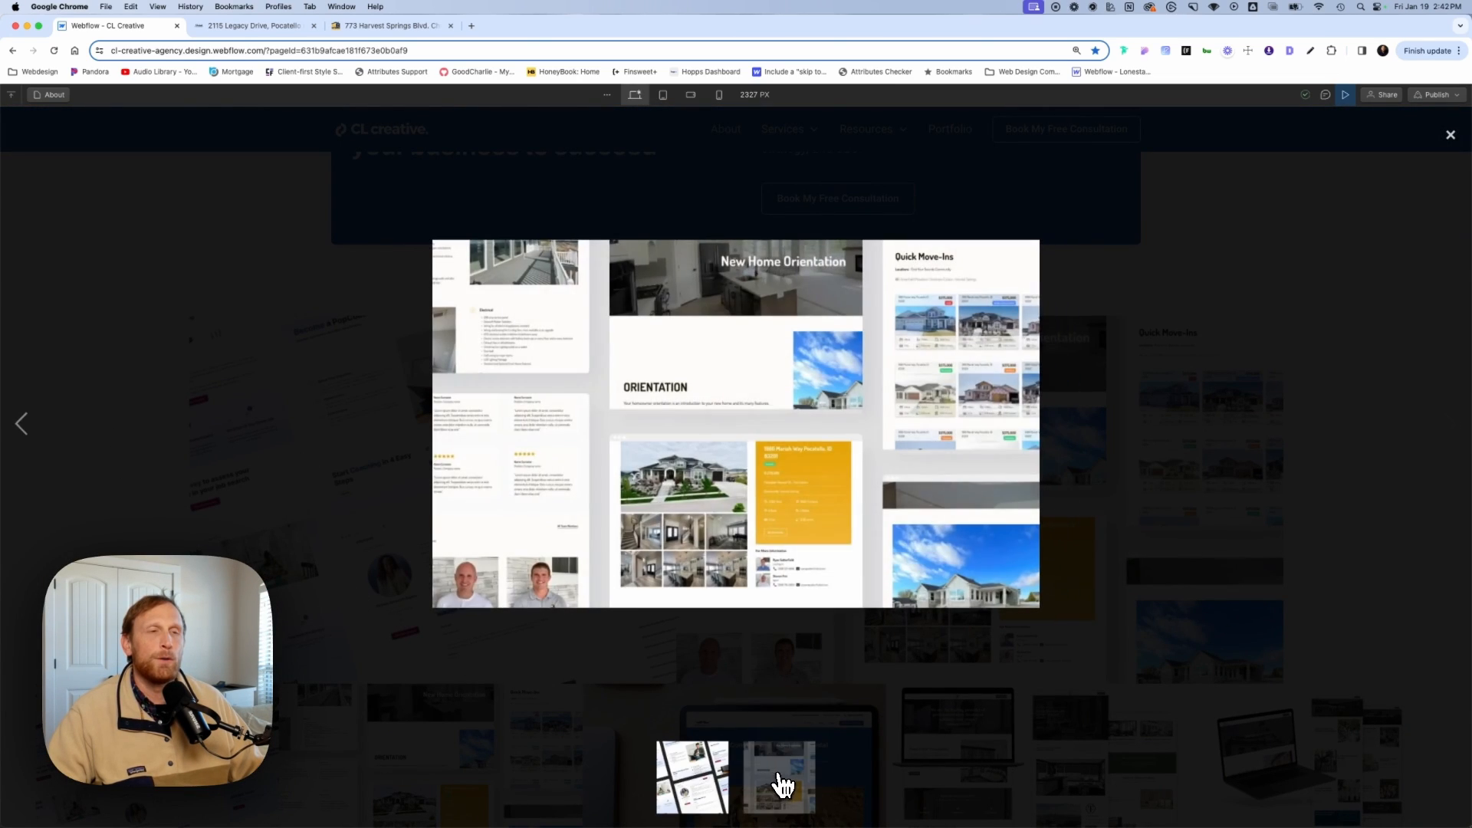
click(713, 784)
click(766, 782)
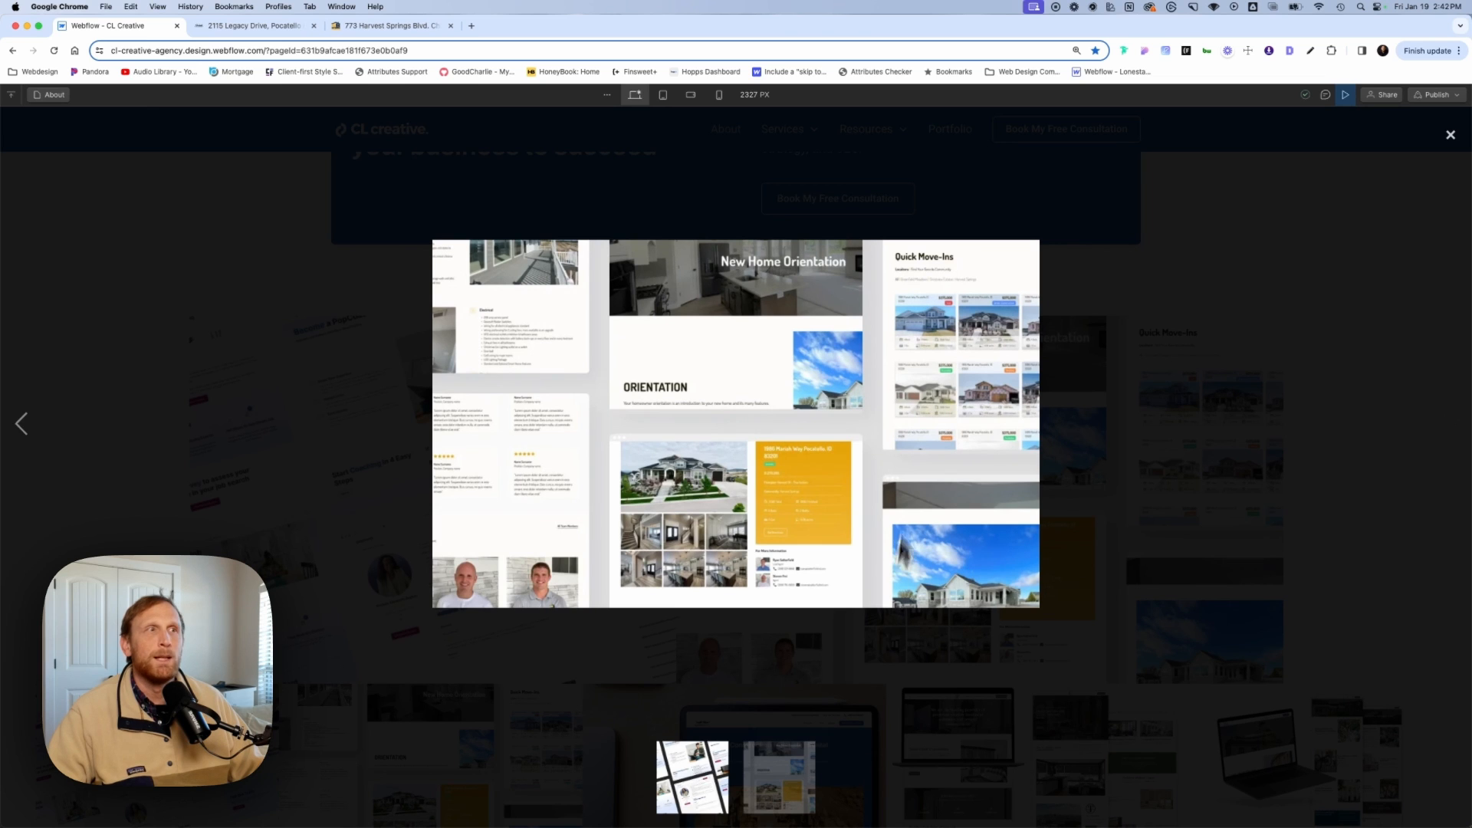
click(1446, 151)
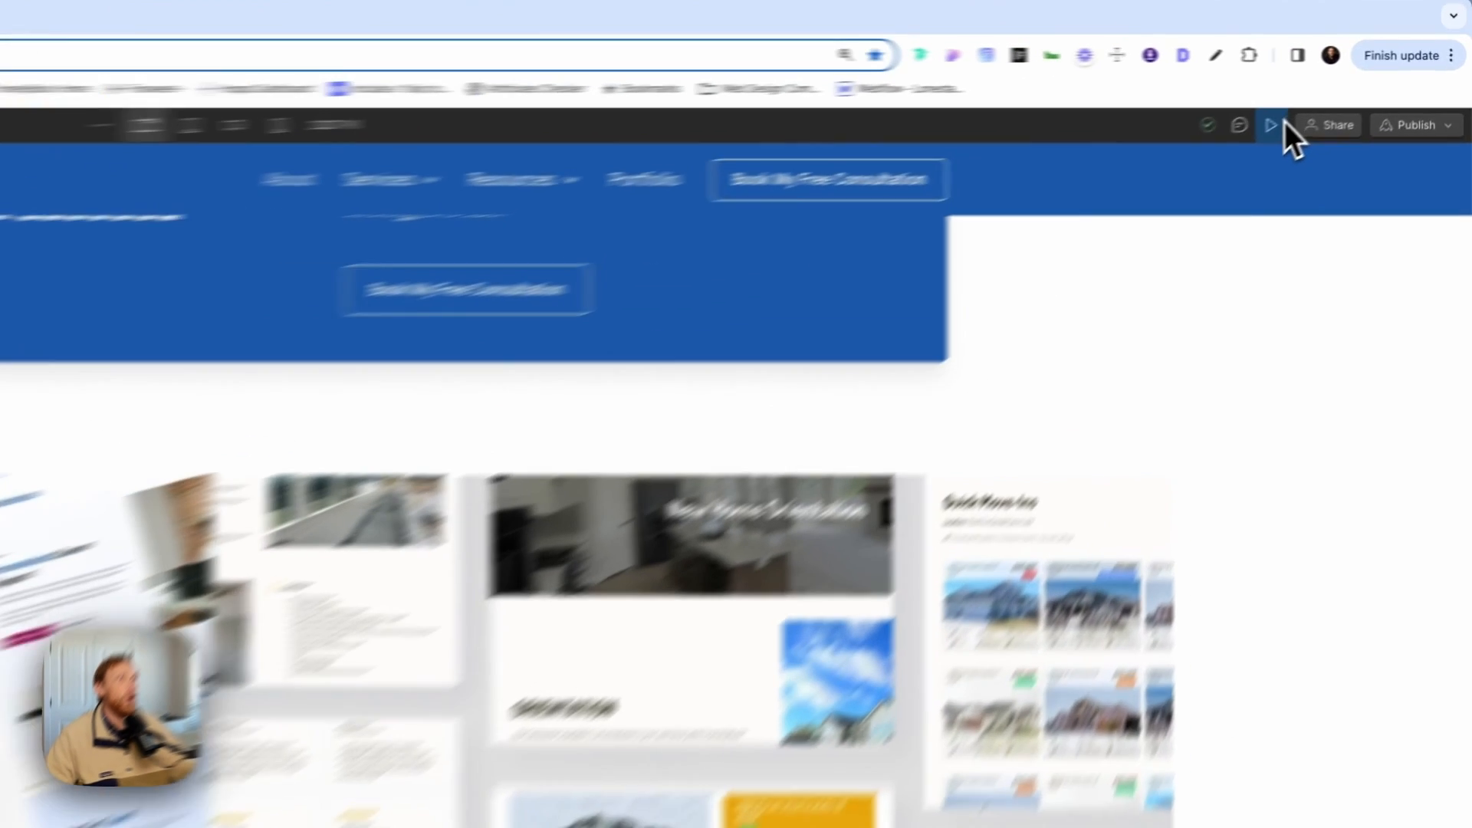
click(1272, 125)
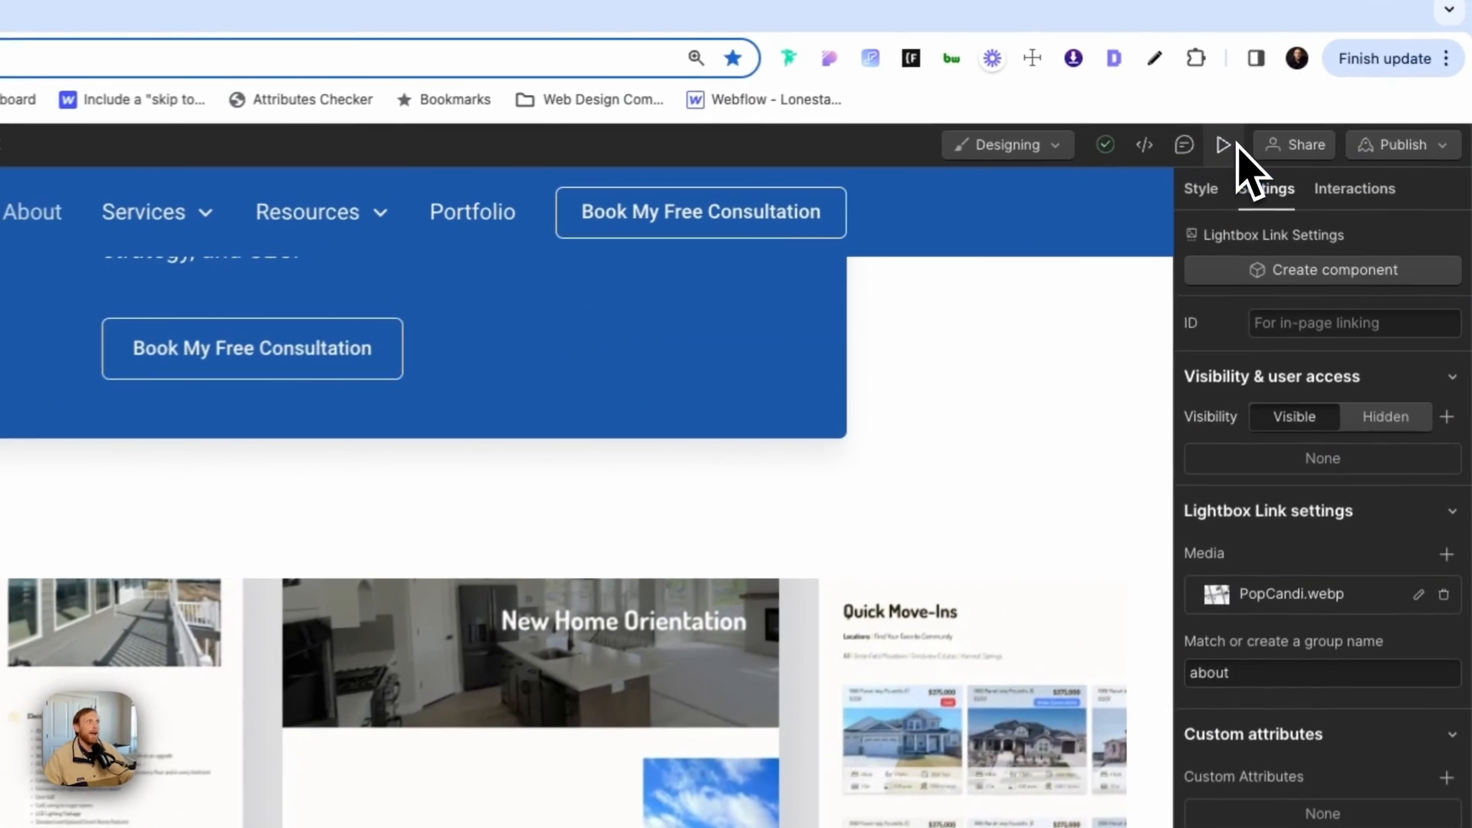
Enter "about" again as the PopCandi lightbox's group name and collapse the second Lightbox Link in the element tree.
click(1210, 672)
text(about)
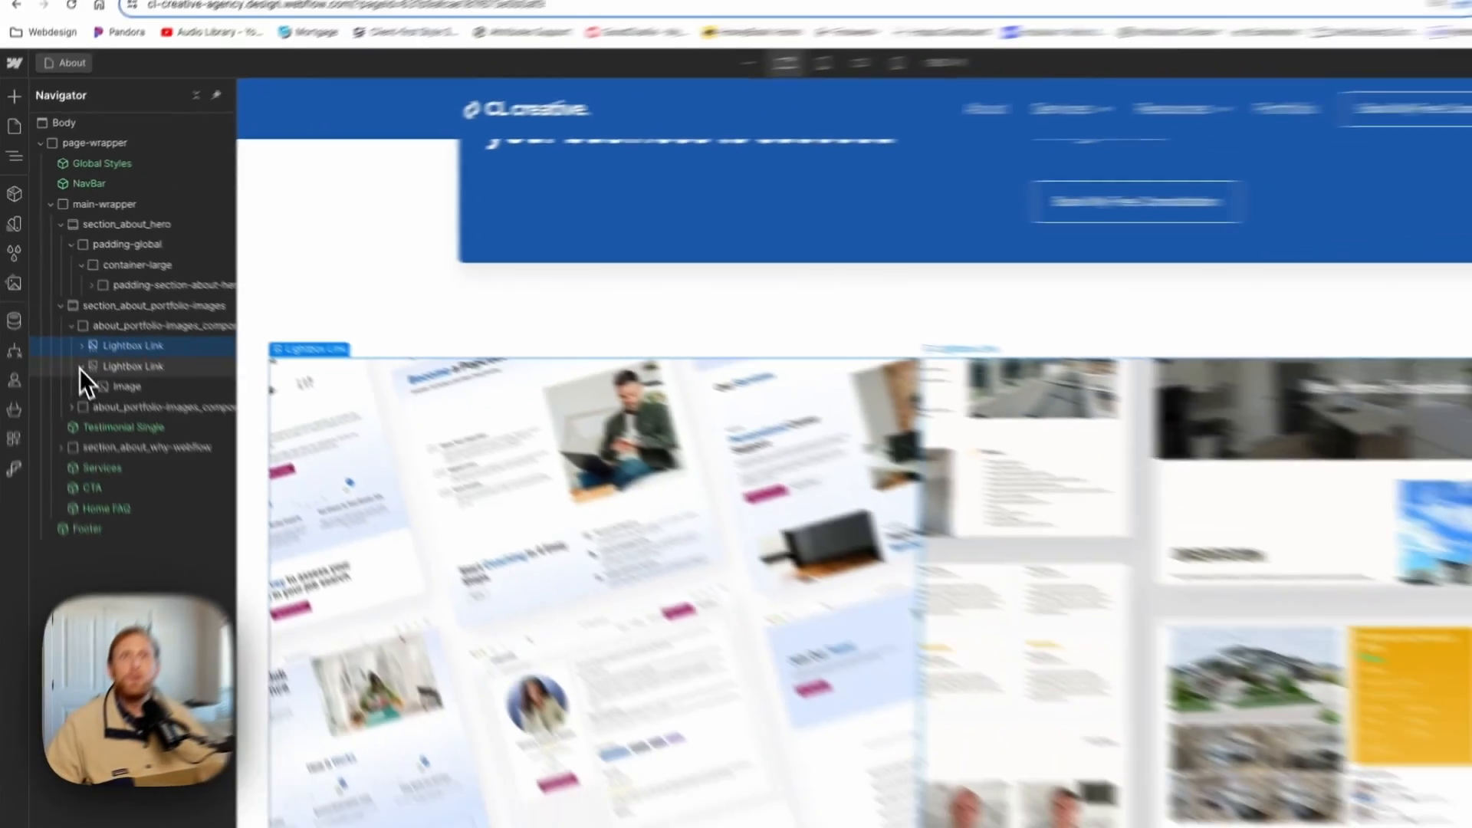
click(81, 367)
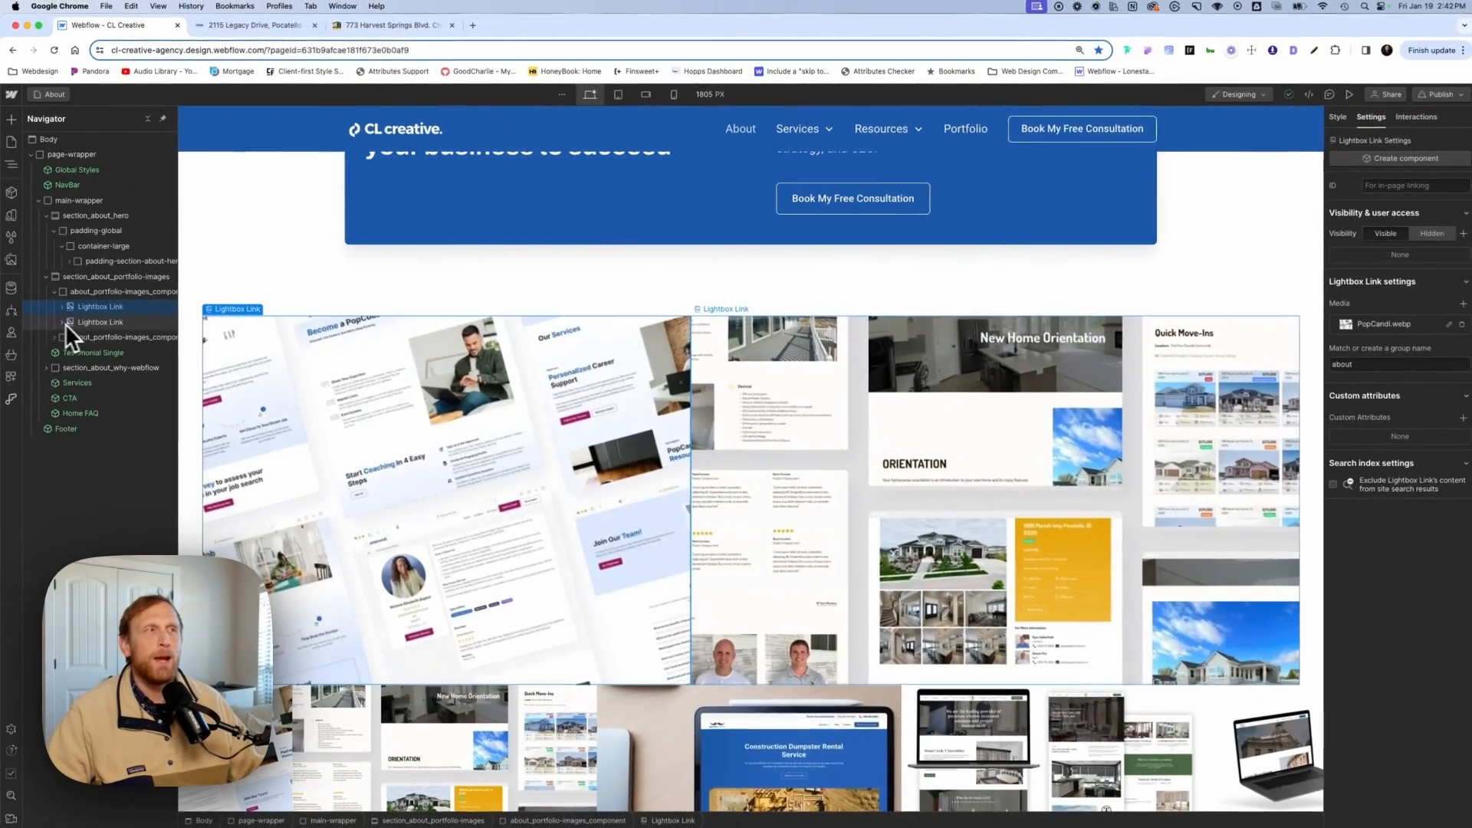
Add a second media item to the first Lightbox Link, replacing its placeholder with the 1200 x 900 px satterfield web image.
click(63, 307)
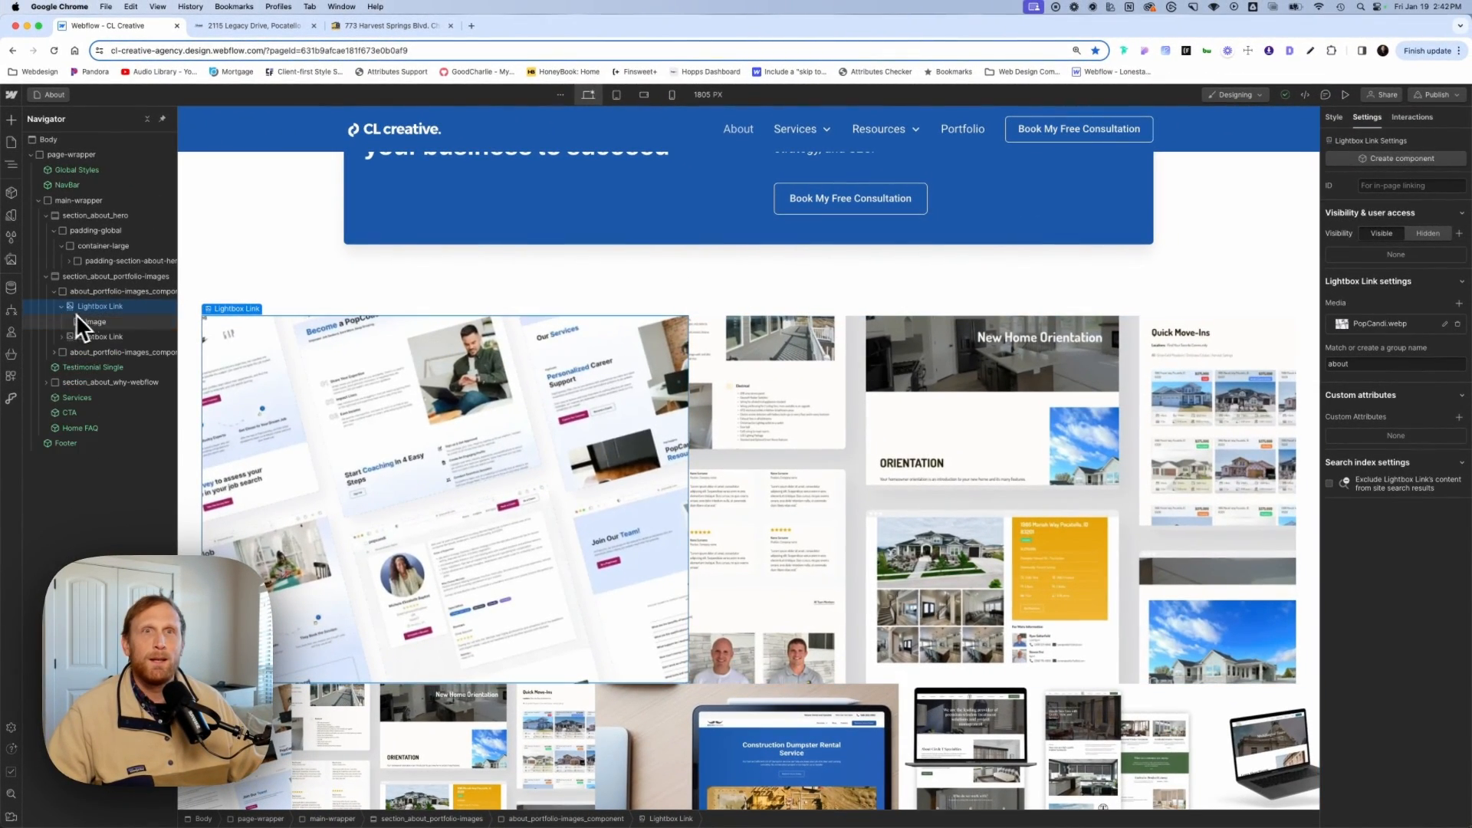
click(94, 322)
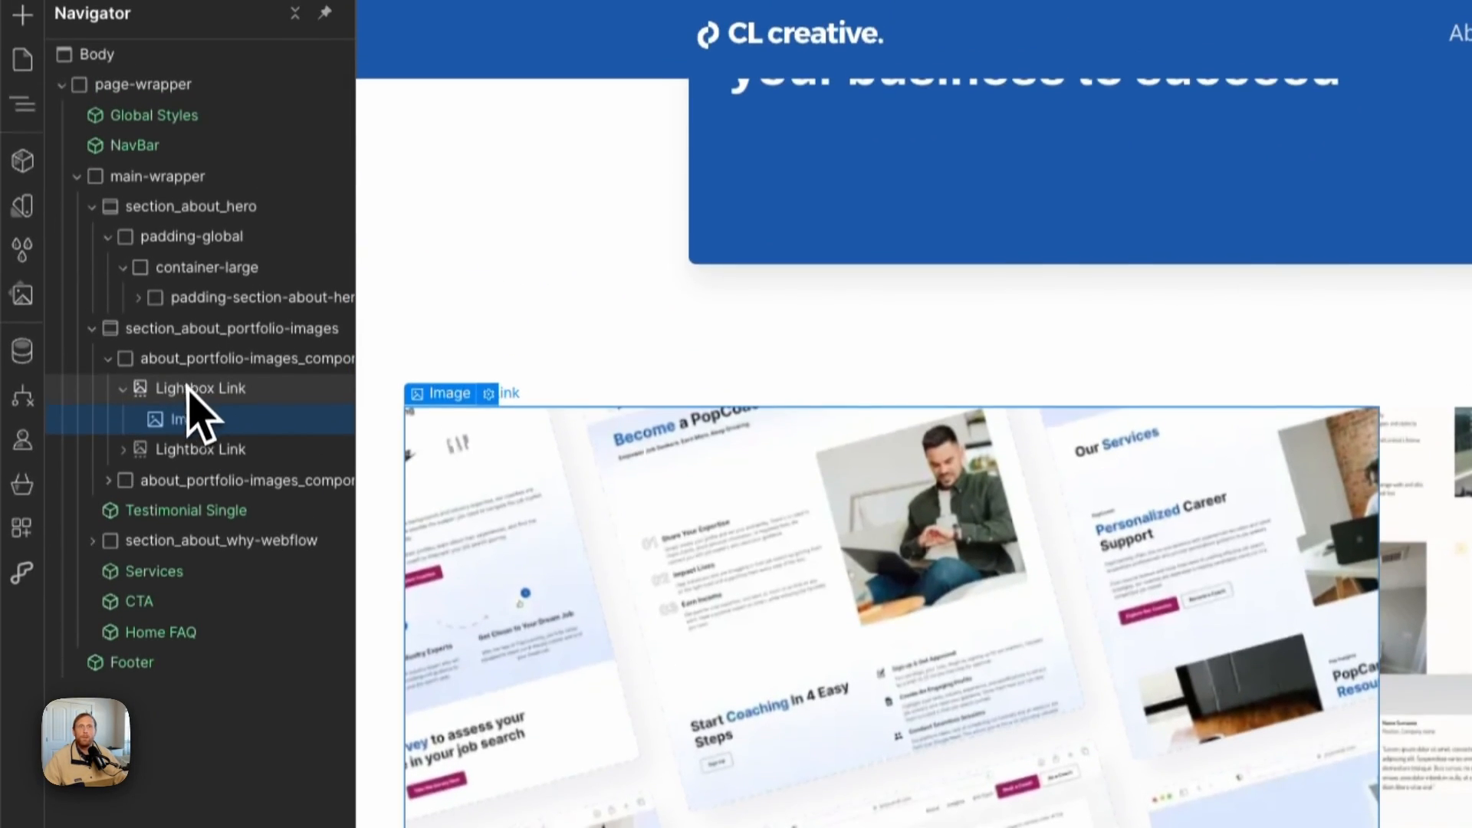
click(201, 392)
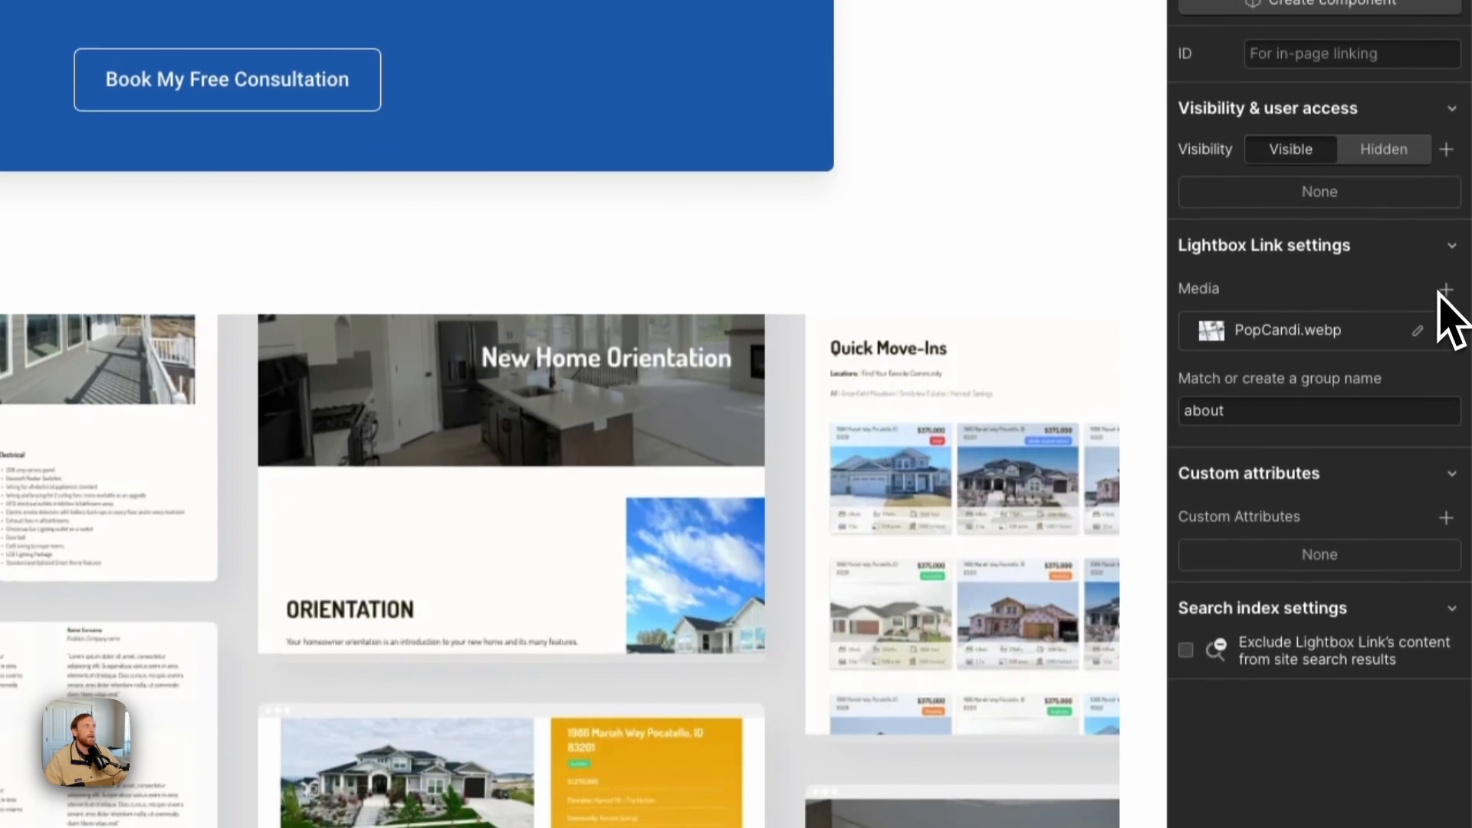
click(1444, 290)
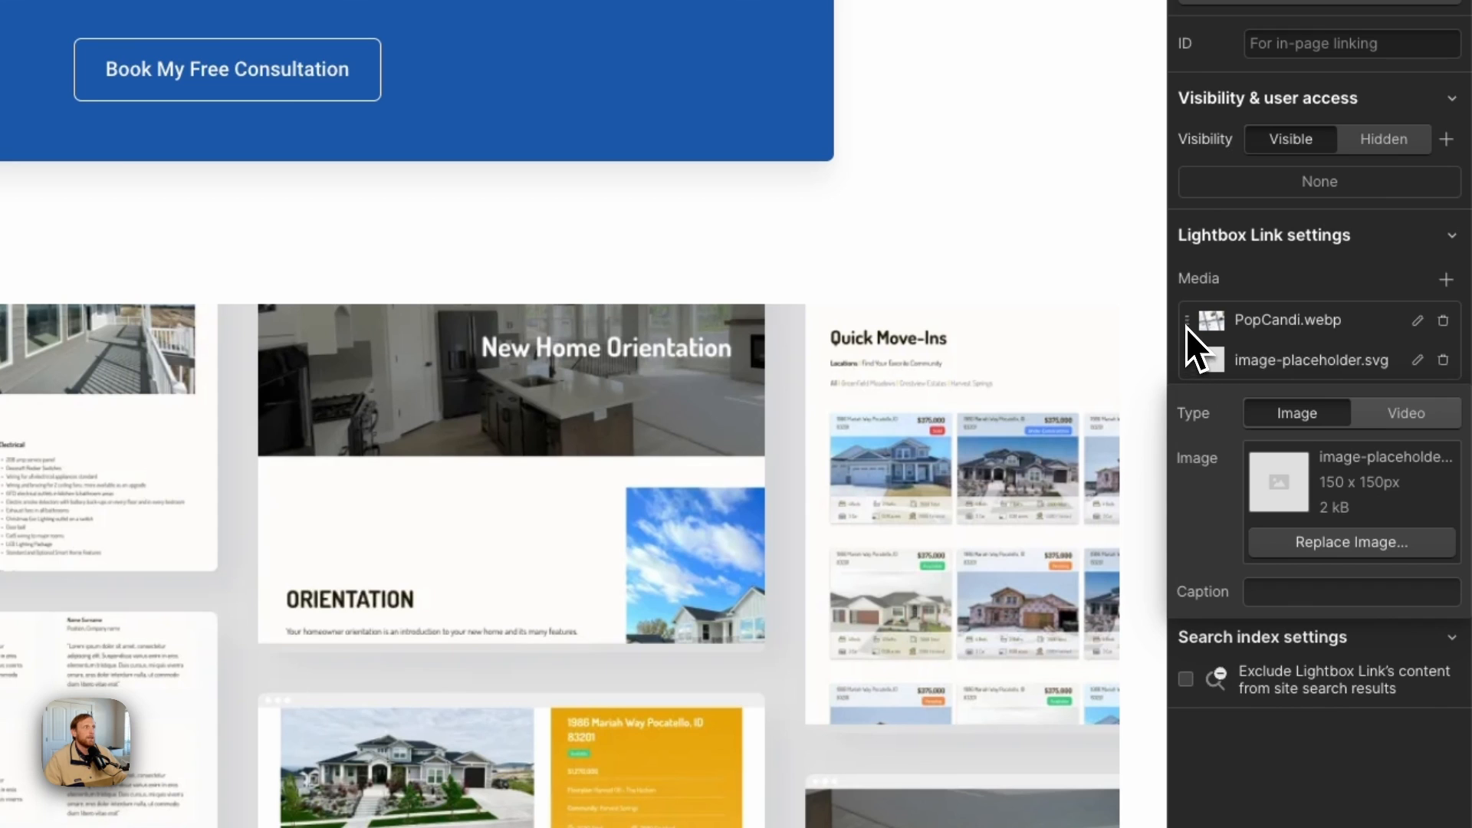
mouse_move(1185, 328)
mouse_down()
mouse_move(1177, 337)
mouse_move(1187, 323)
mouse_up()
click(1261, 361)
click(1257, 546)
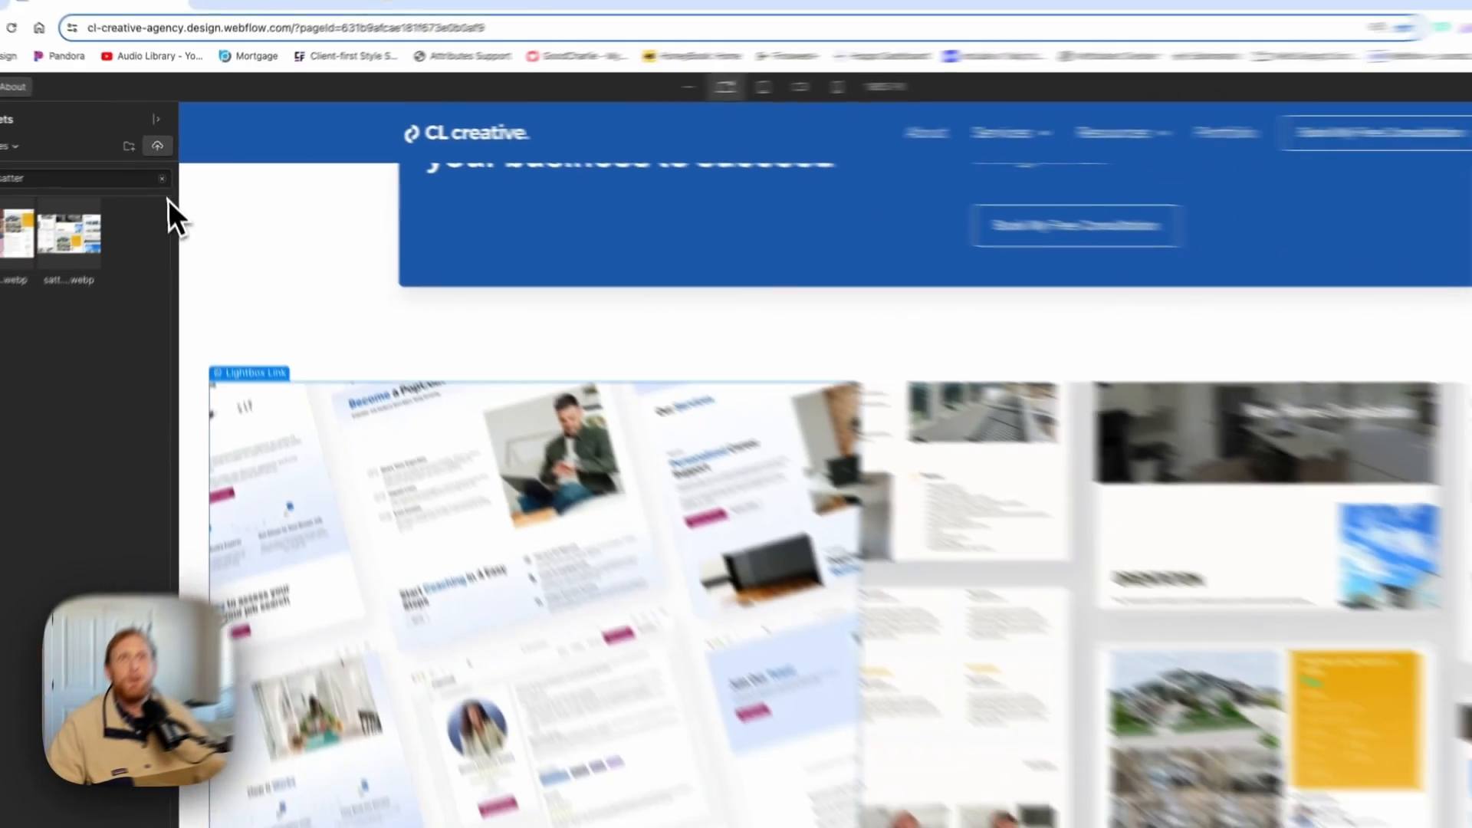
click(69, 234)
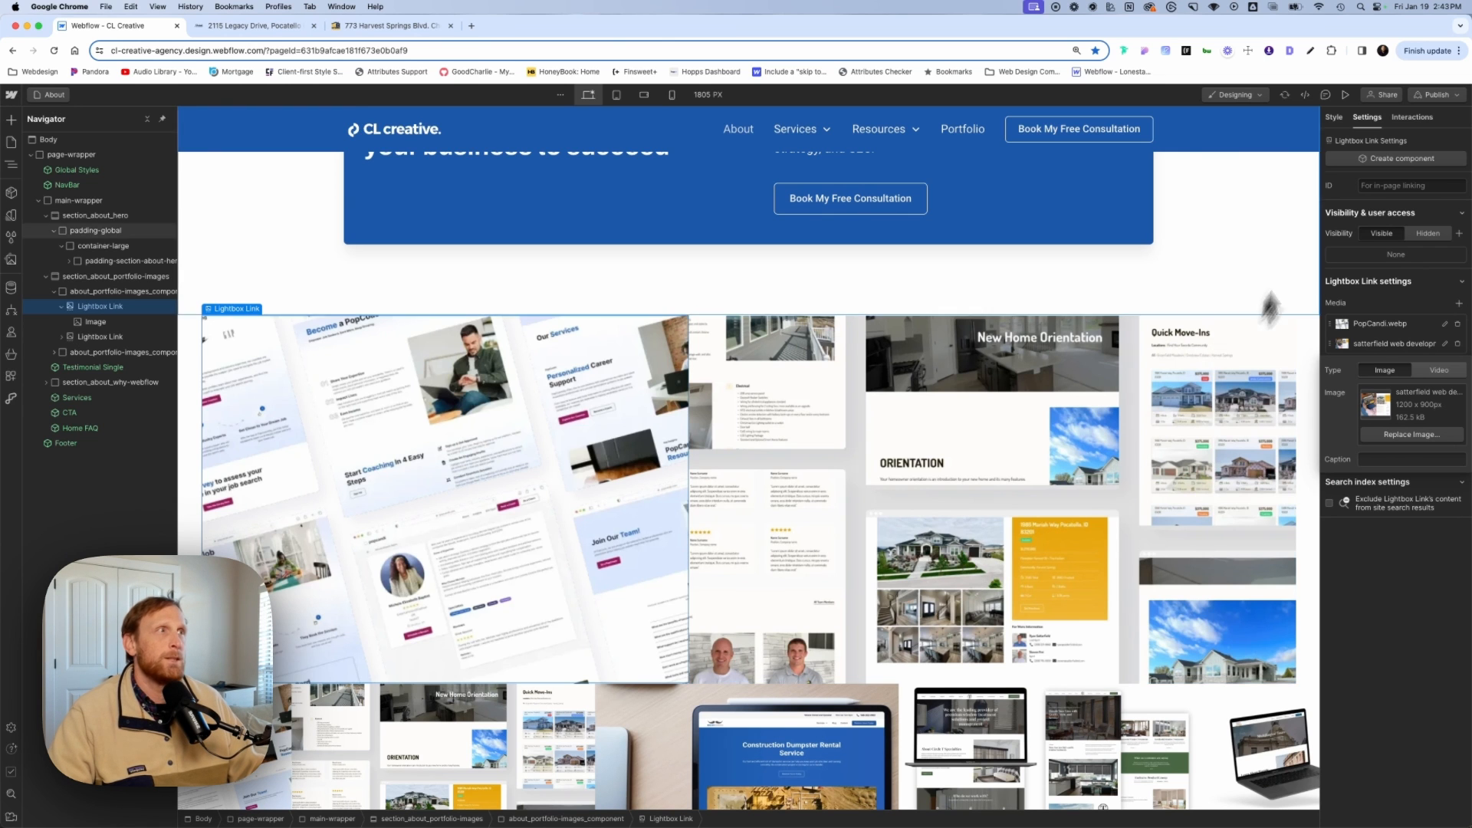
Preview the PopCandi lightbox, browse forward and back through its grouped images, and return to designing.
click(1345, 94)
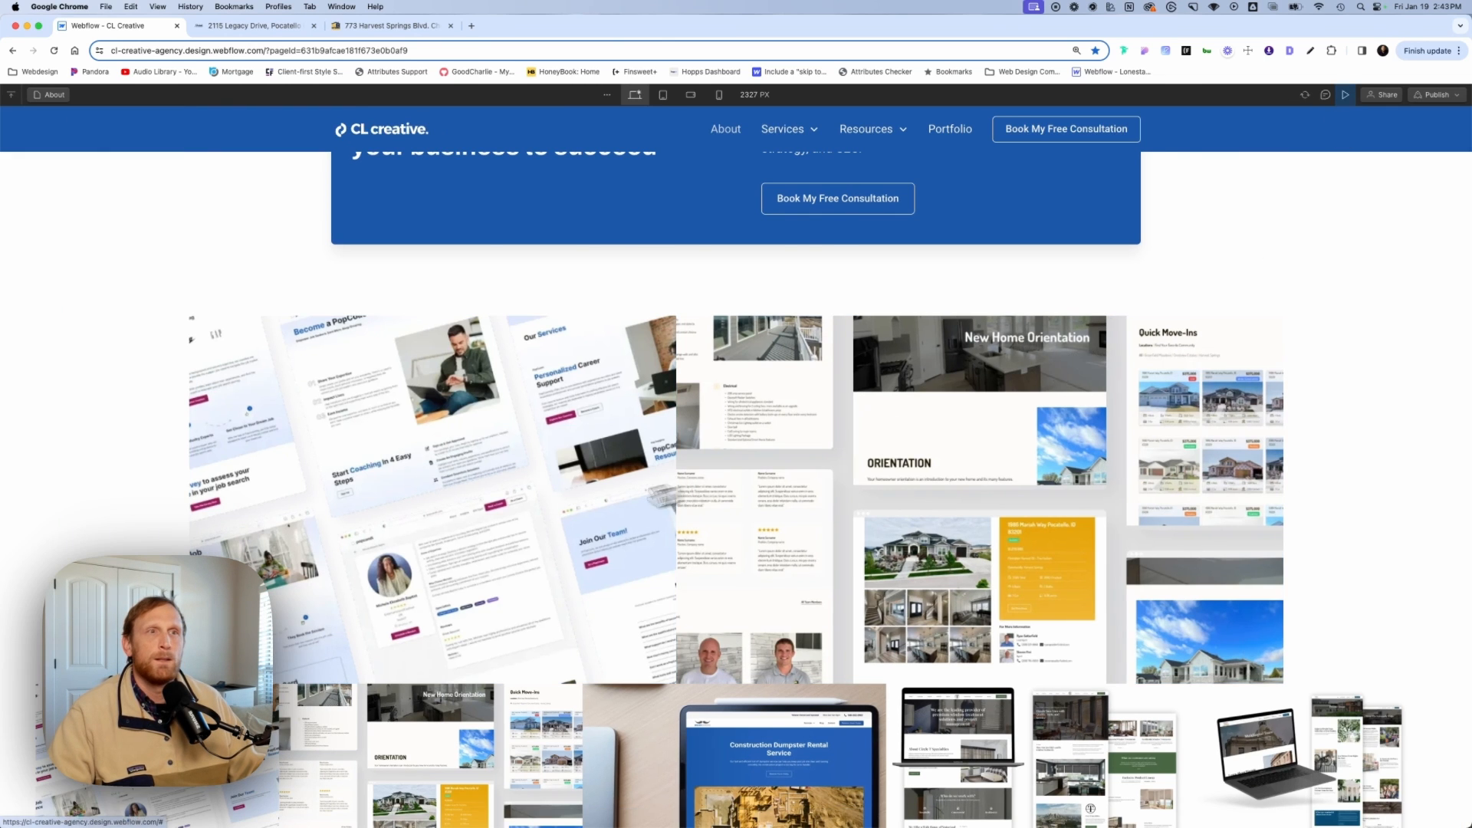
click(659, 495)
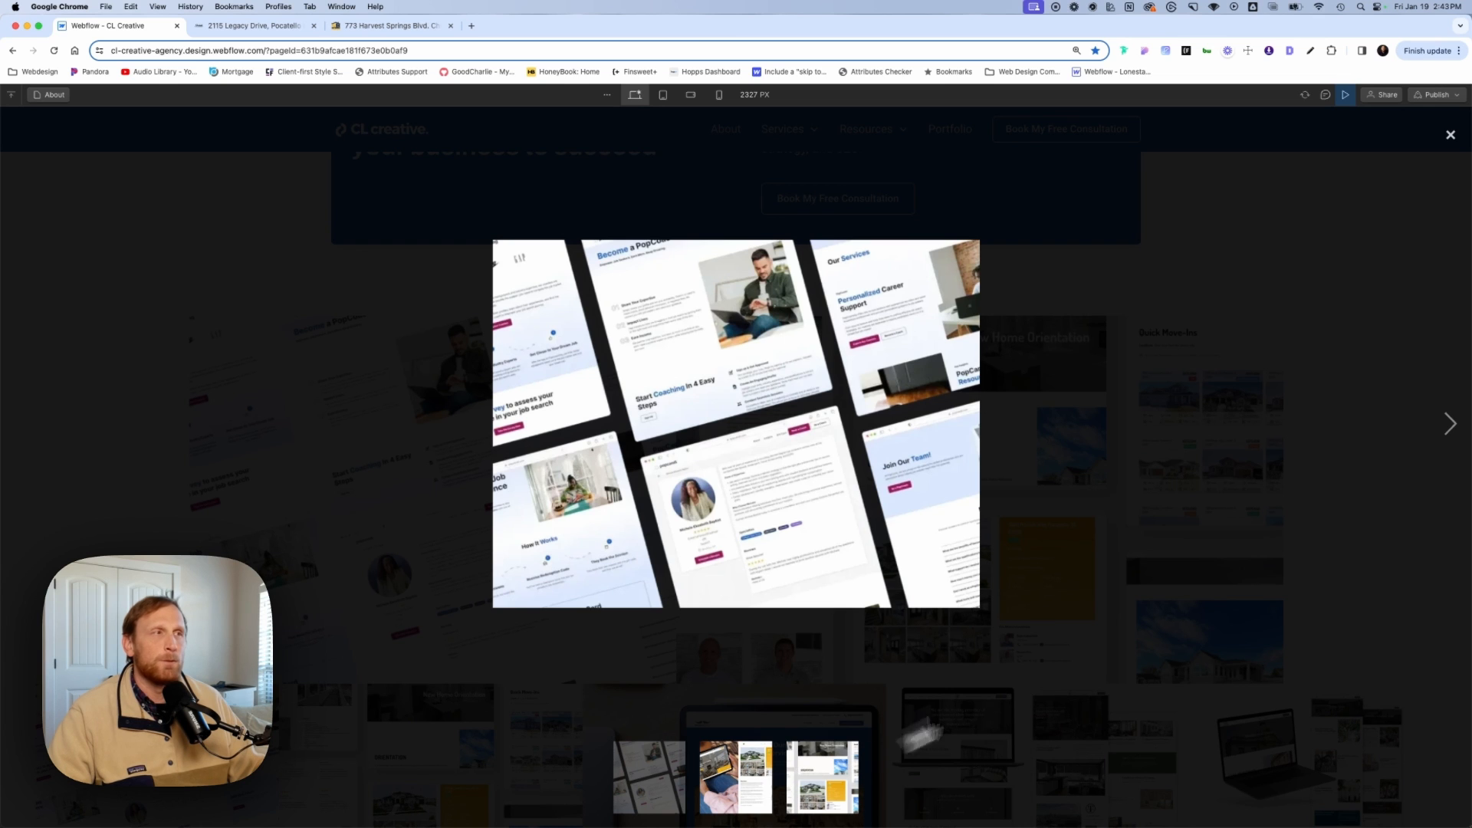
click(1448, 423)
click(1447, 423)
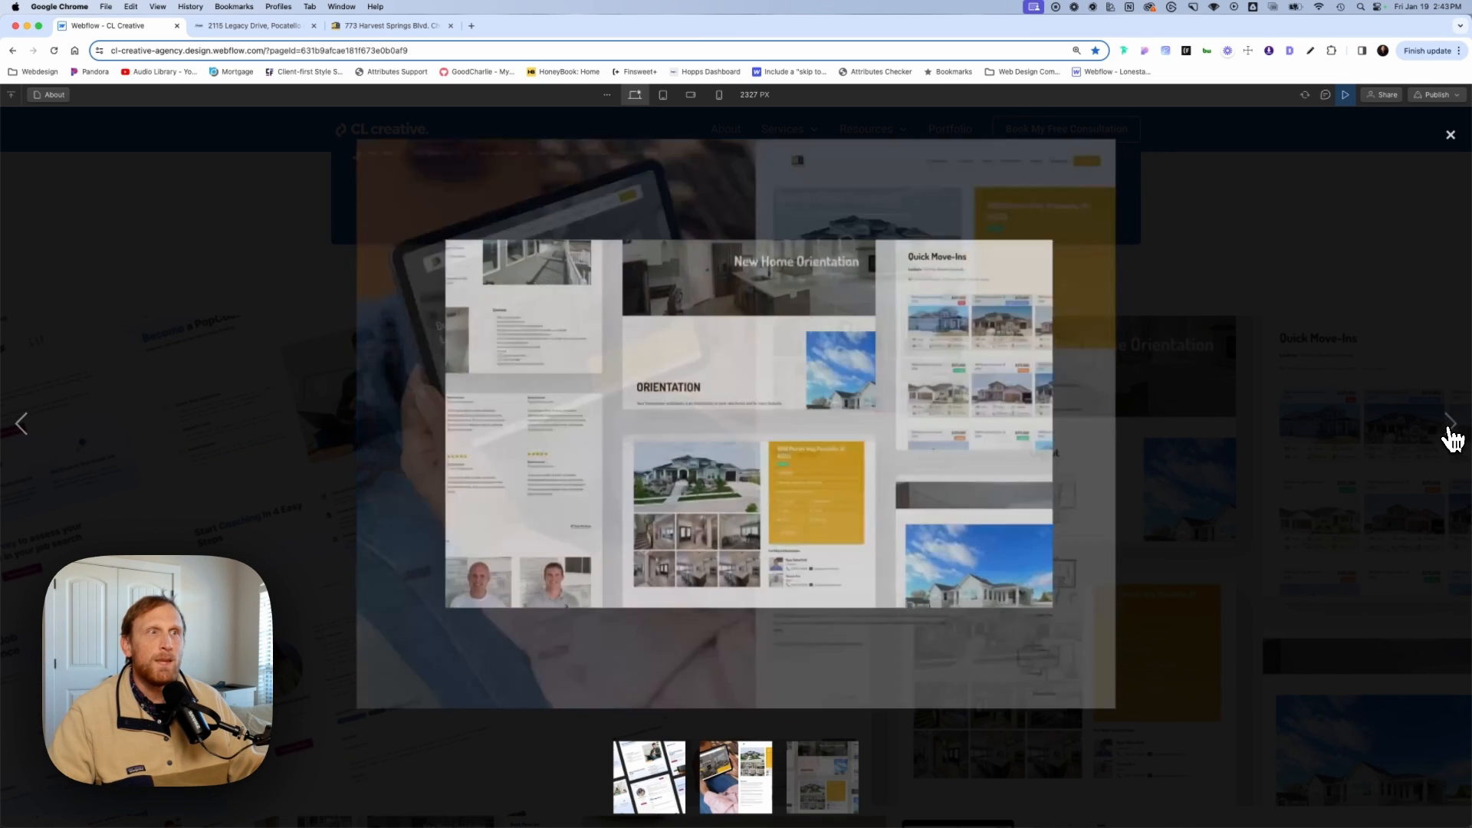
click(31, 442)
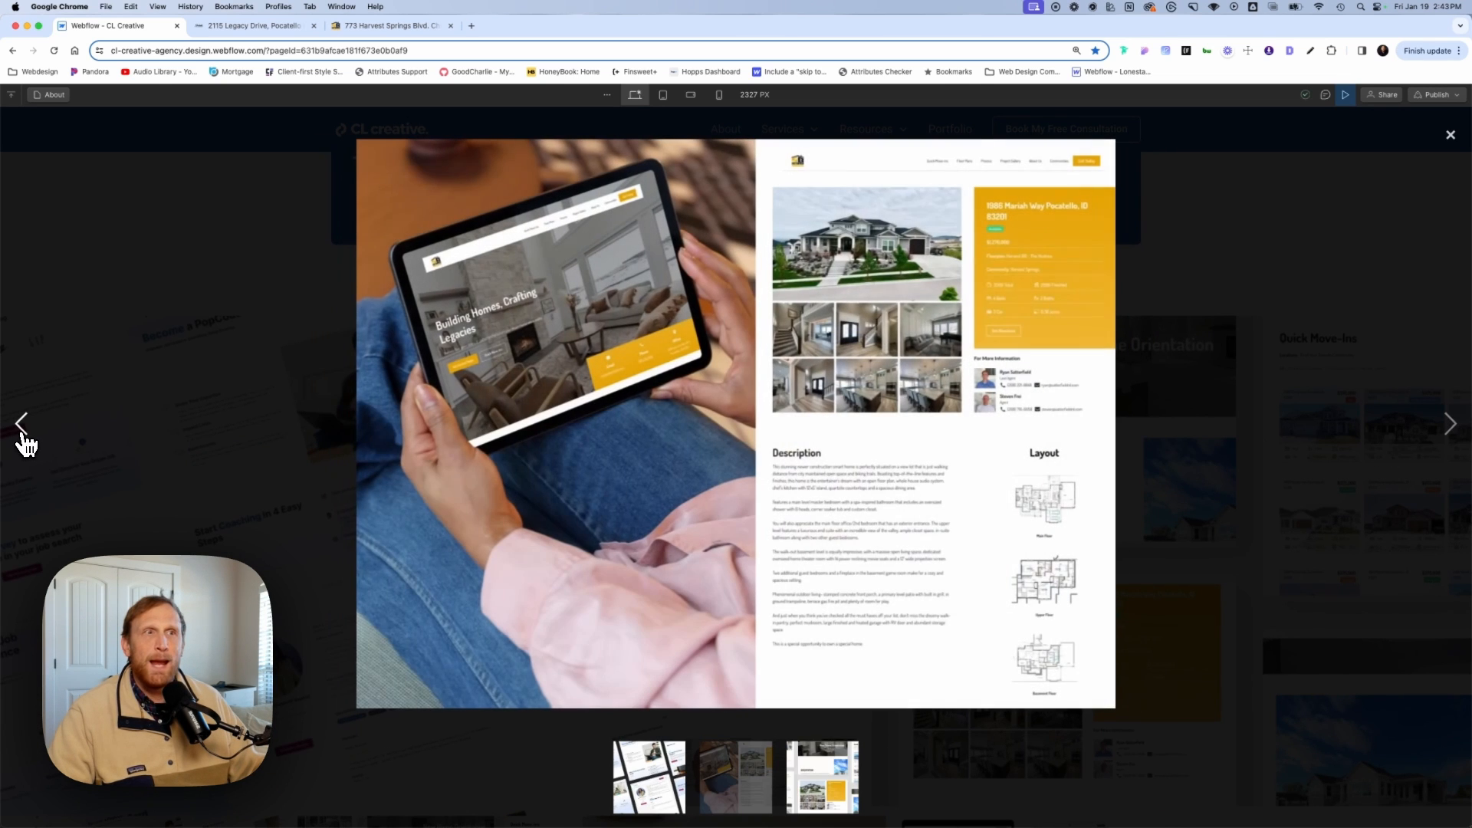
click(1451, 137)
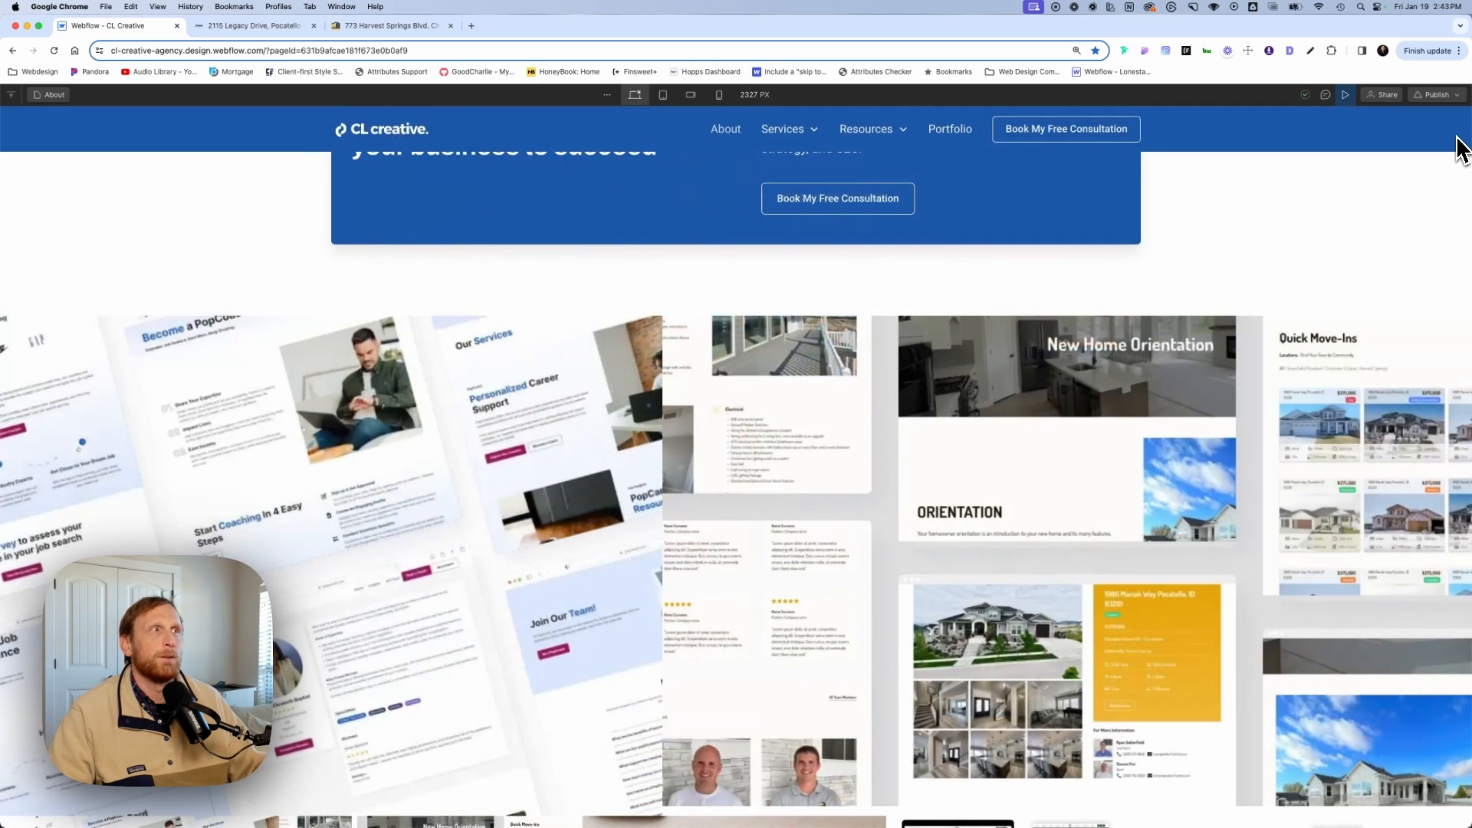
click(1350, 104)
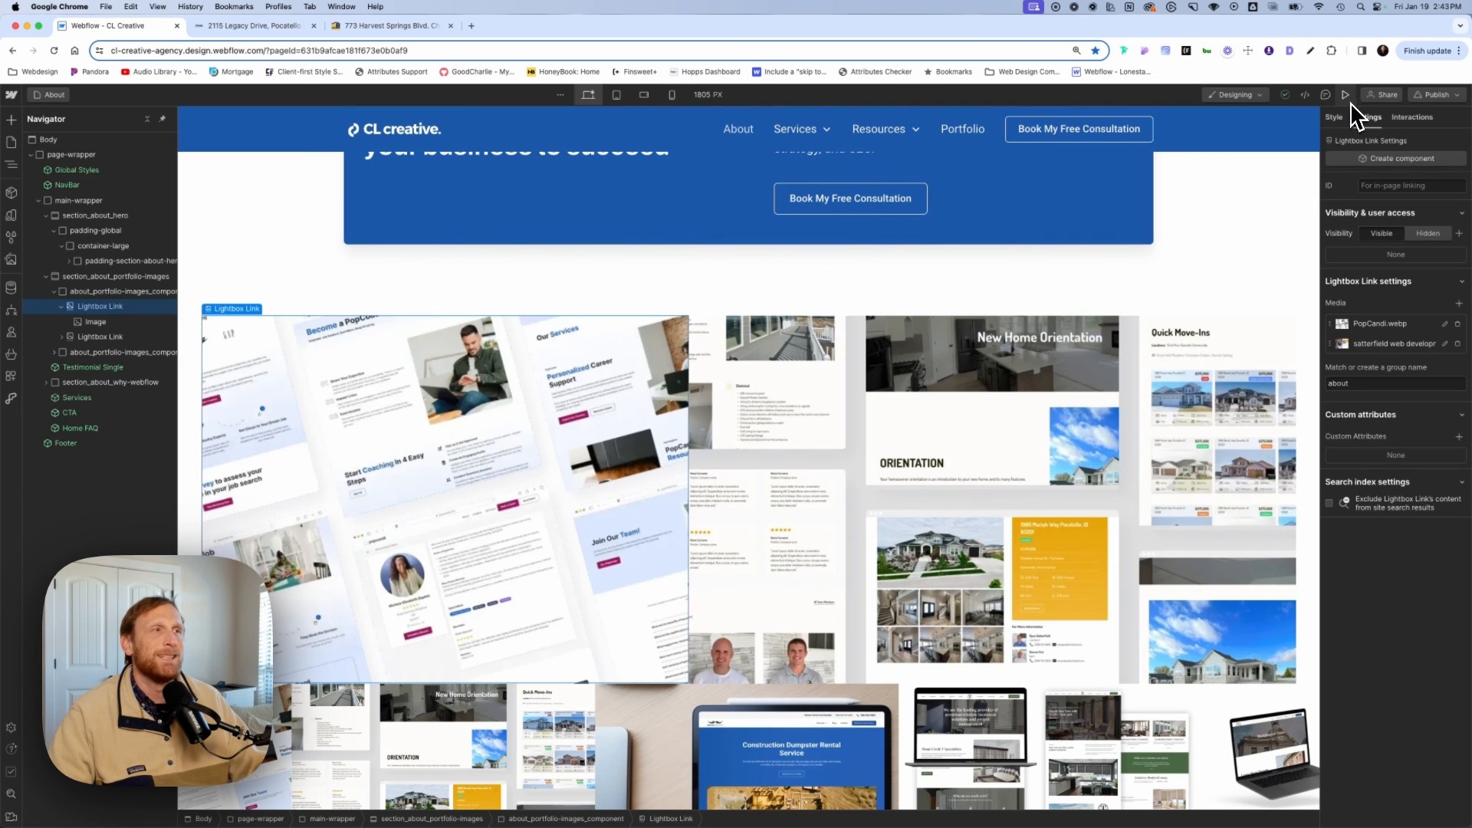
Select the image inside the second Lightbox Link and add a second image item to the lightbox media.
click(63, 337)
click(88, 352)
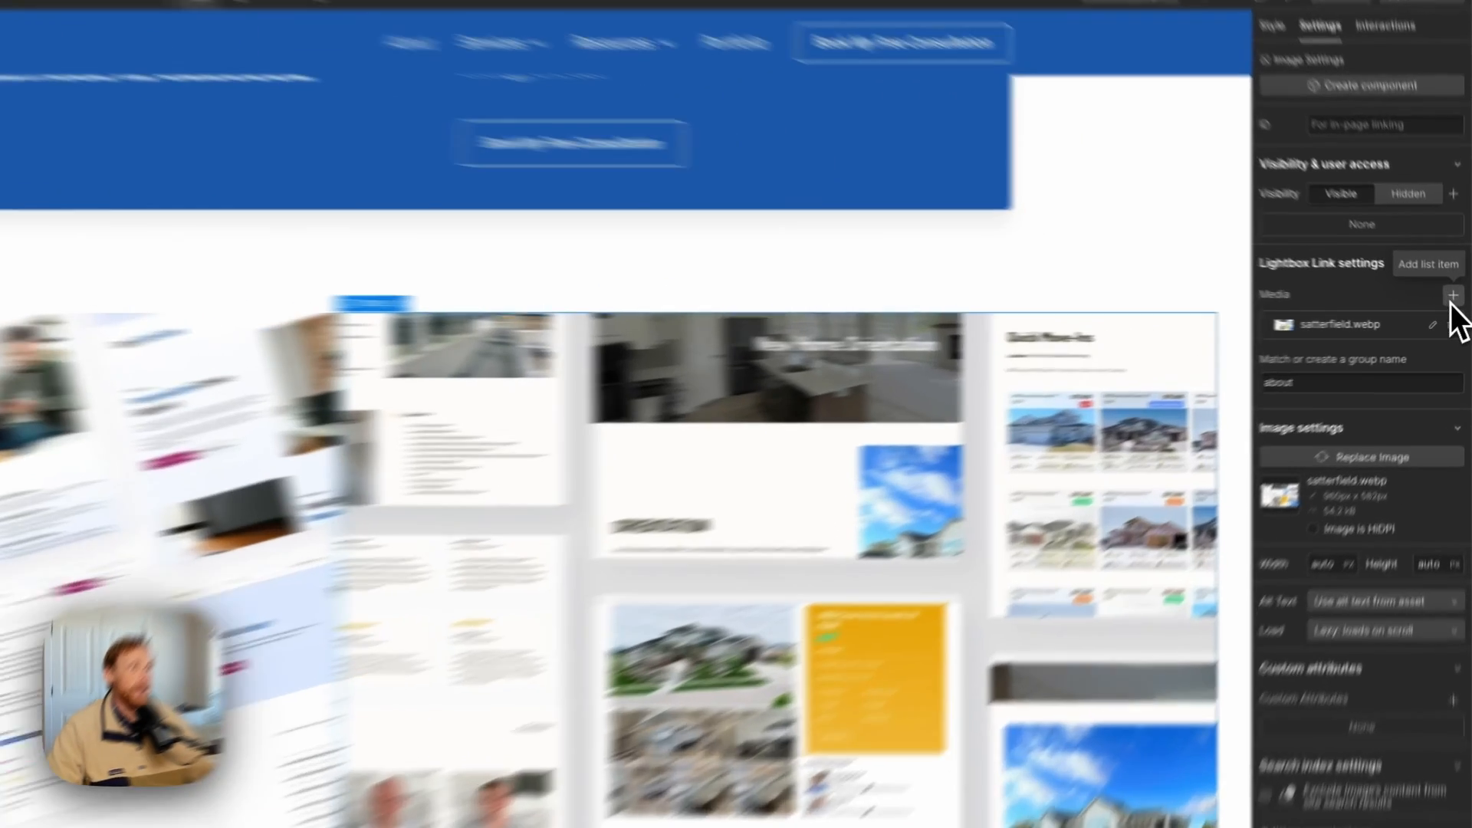
click(1459, 303)
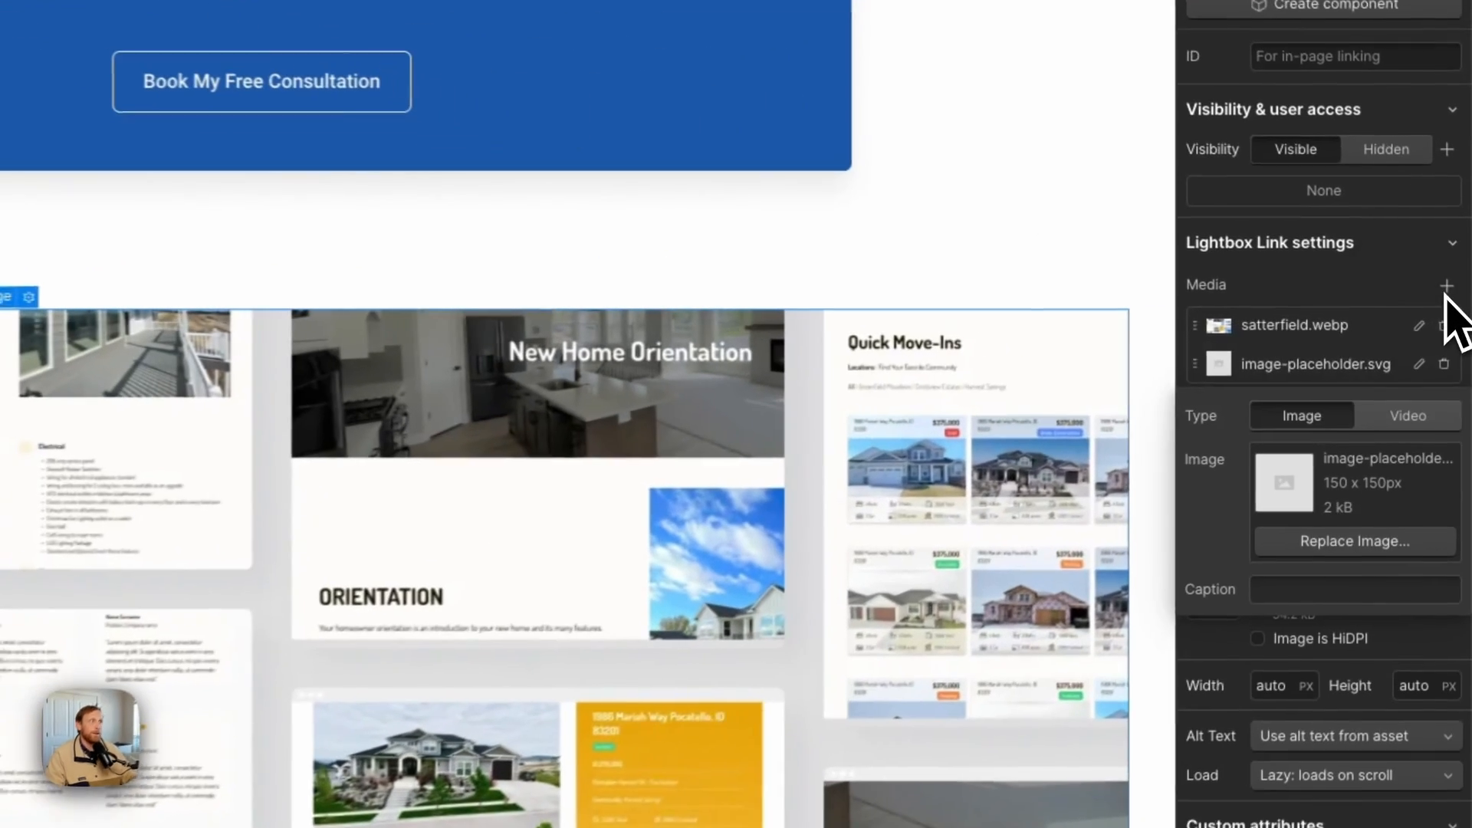
Try to replace the second lightbox's placeholder media with website audit.webp from the unfiltered image assets.
click(1372, 546)
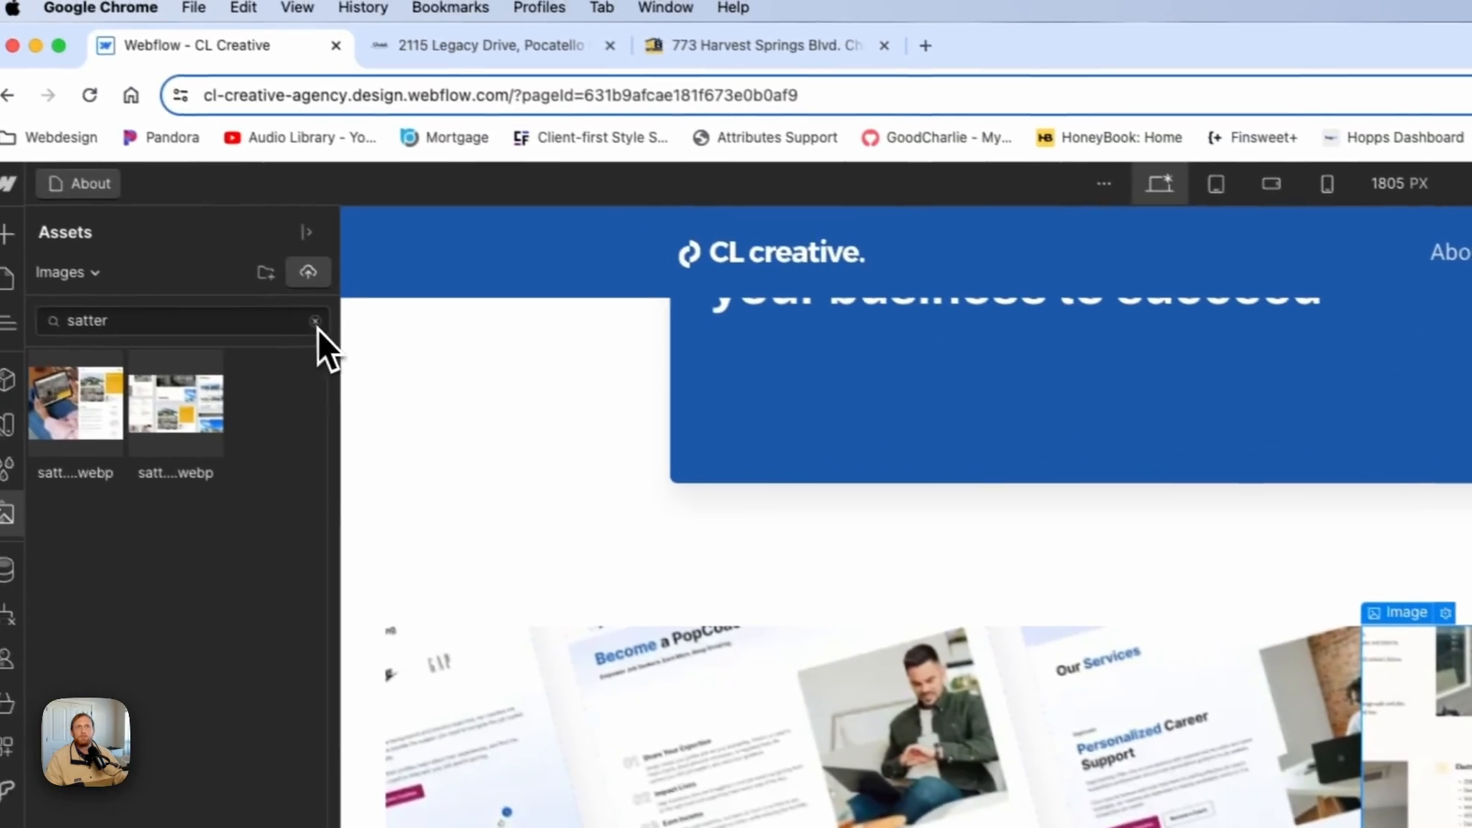
click(316, 323)
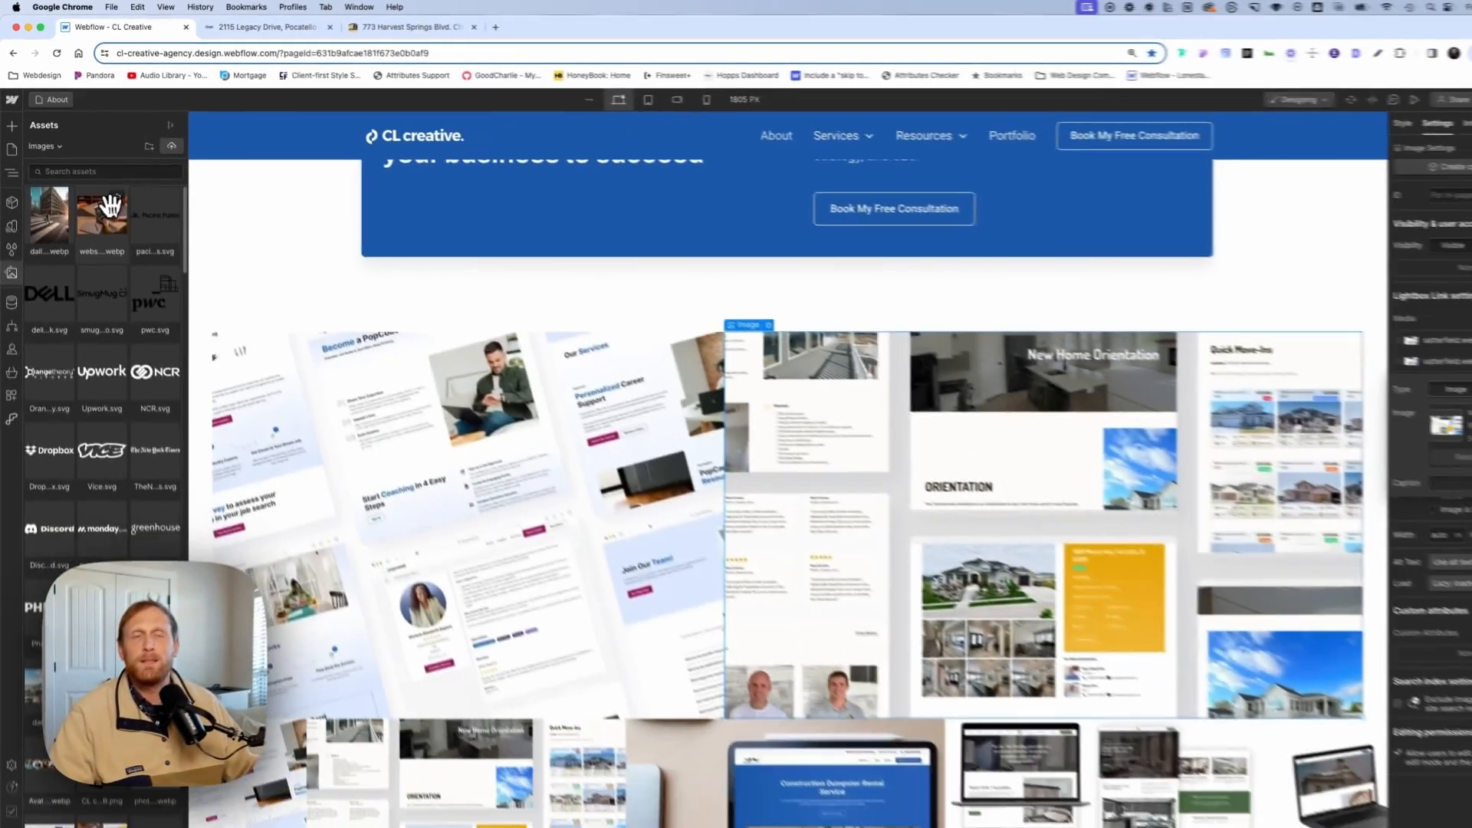
click(191, 401)
drag(318, 280, 1377, 391)
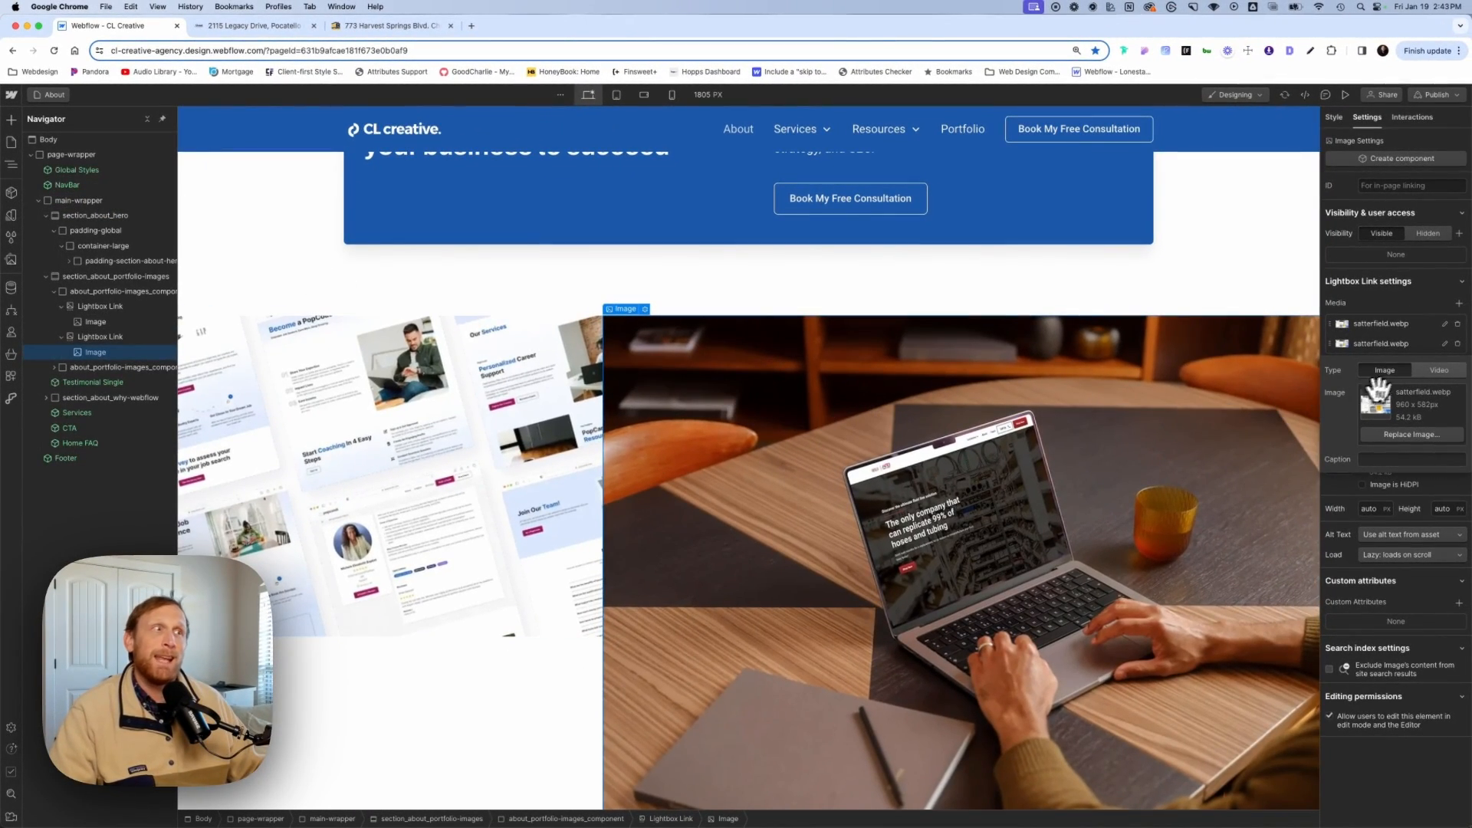
click(1396, 344)
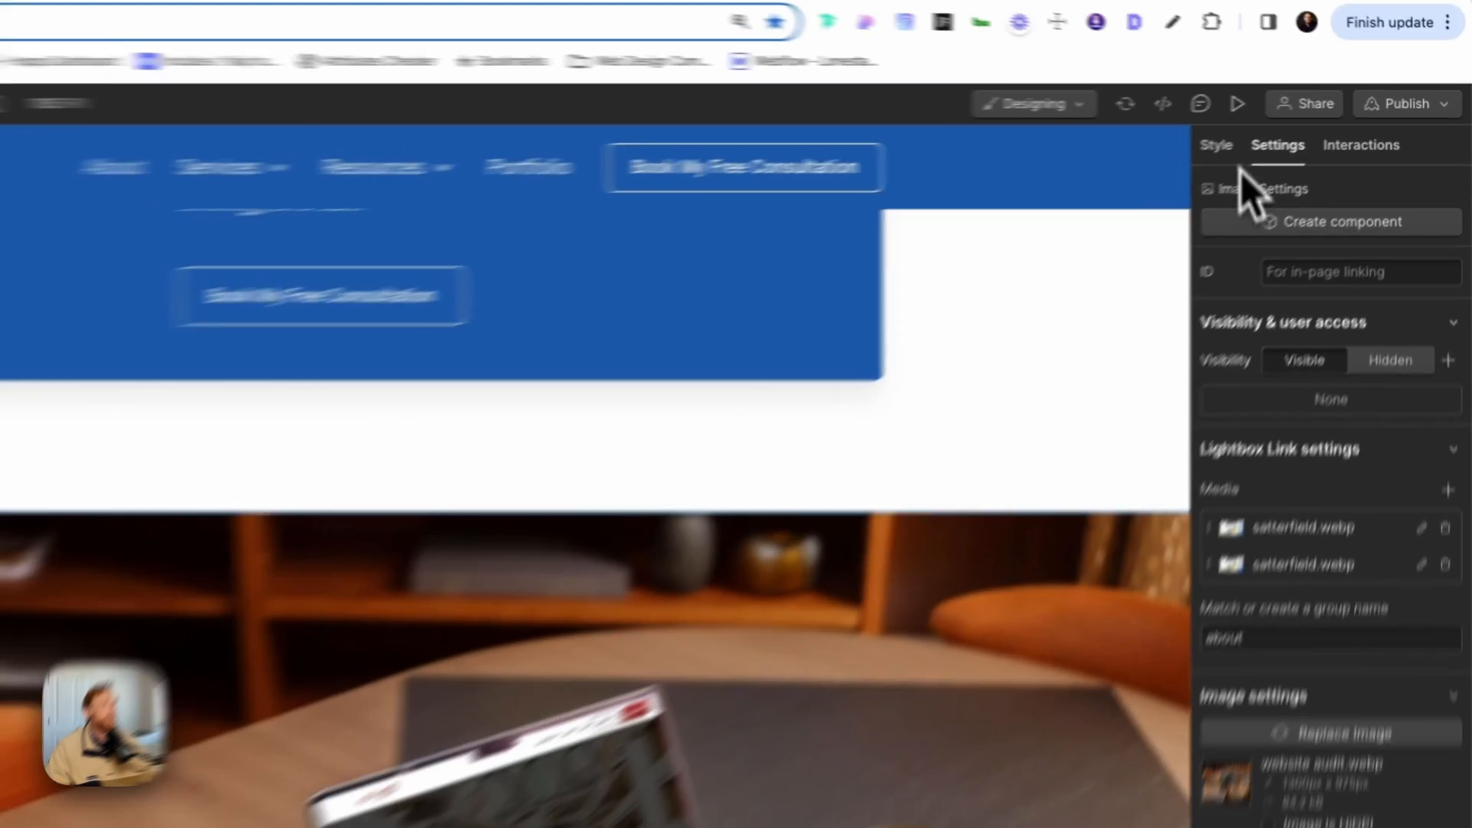
Preview the second lightbox, browse the grouped images in both directions, and return to designing.
click(1343, 95)
click(1128, 463)
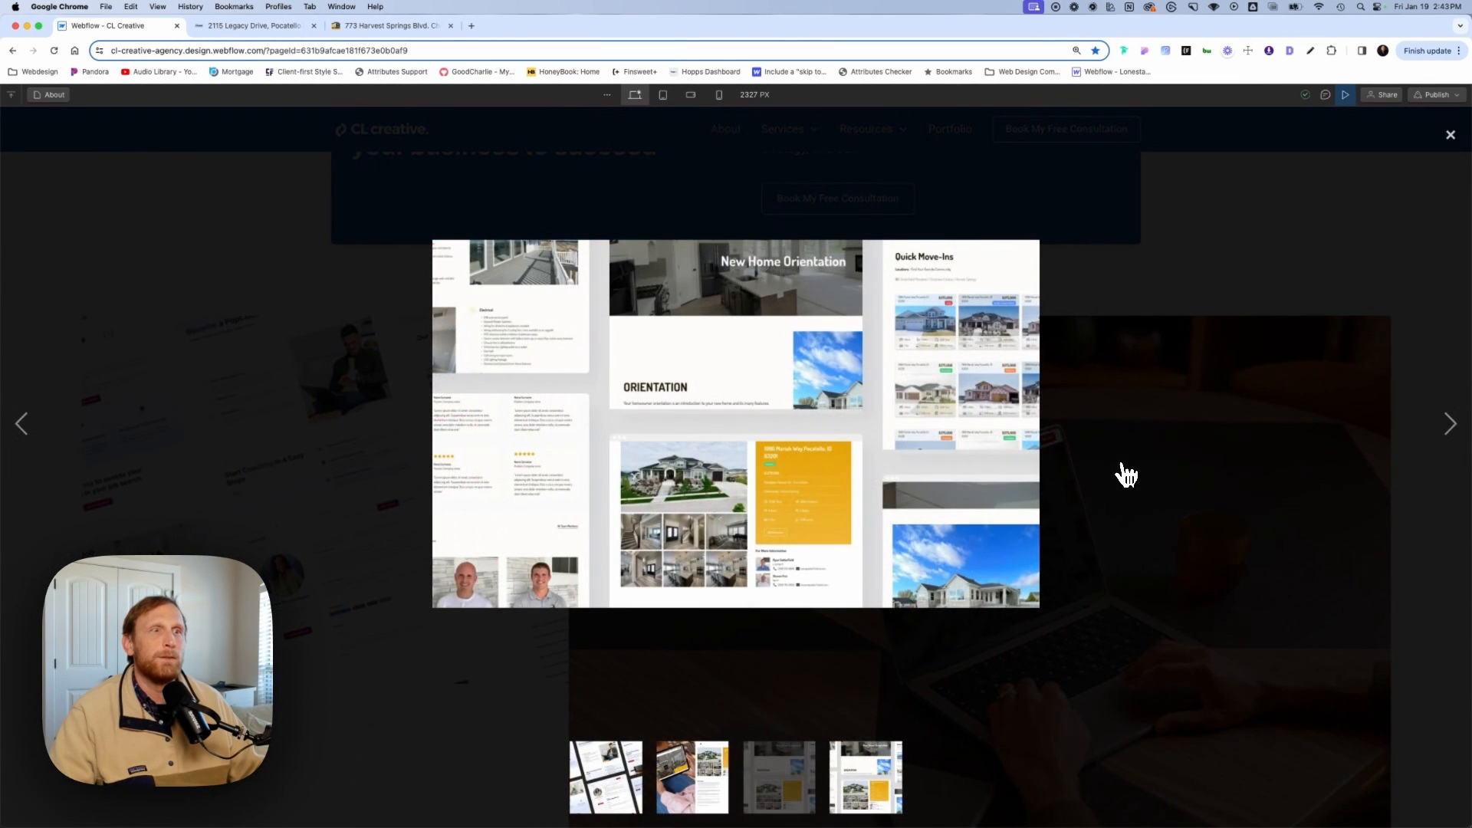
click(1456, 418)
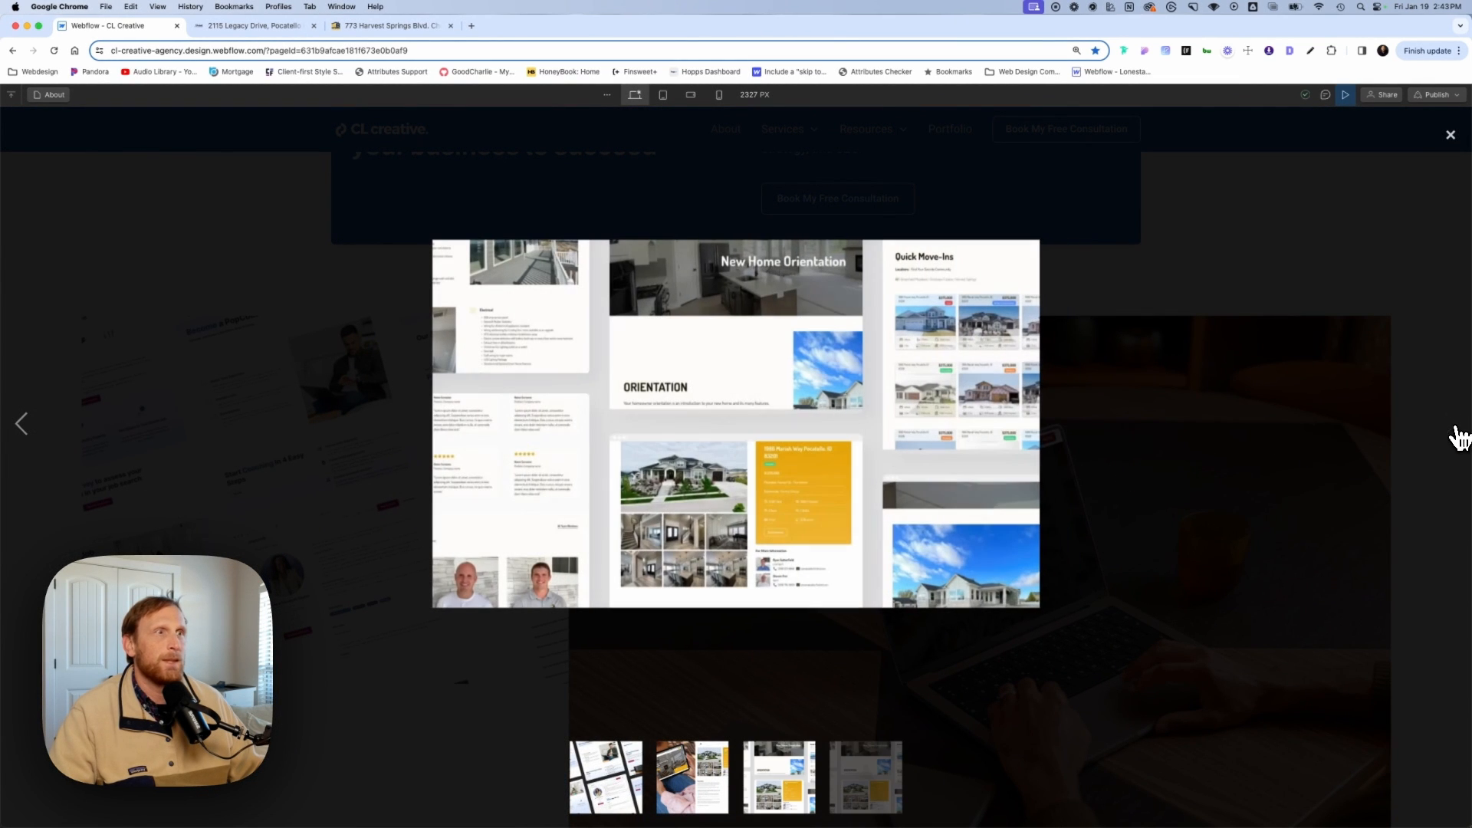
click(25, 450)
click(26, 449)
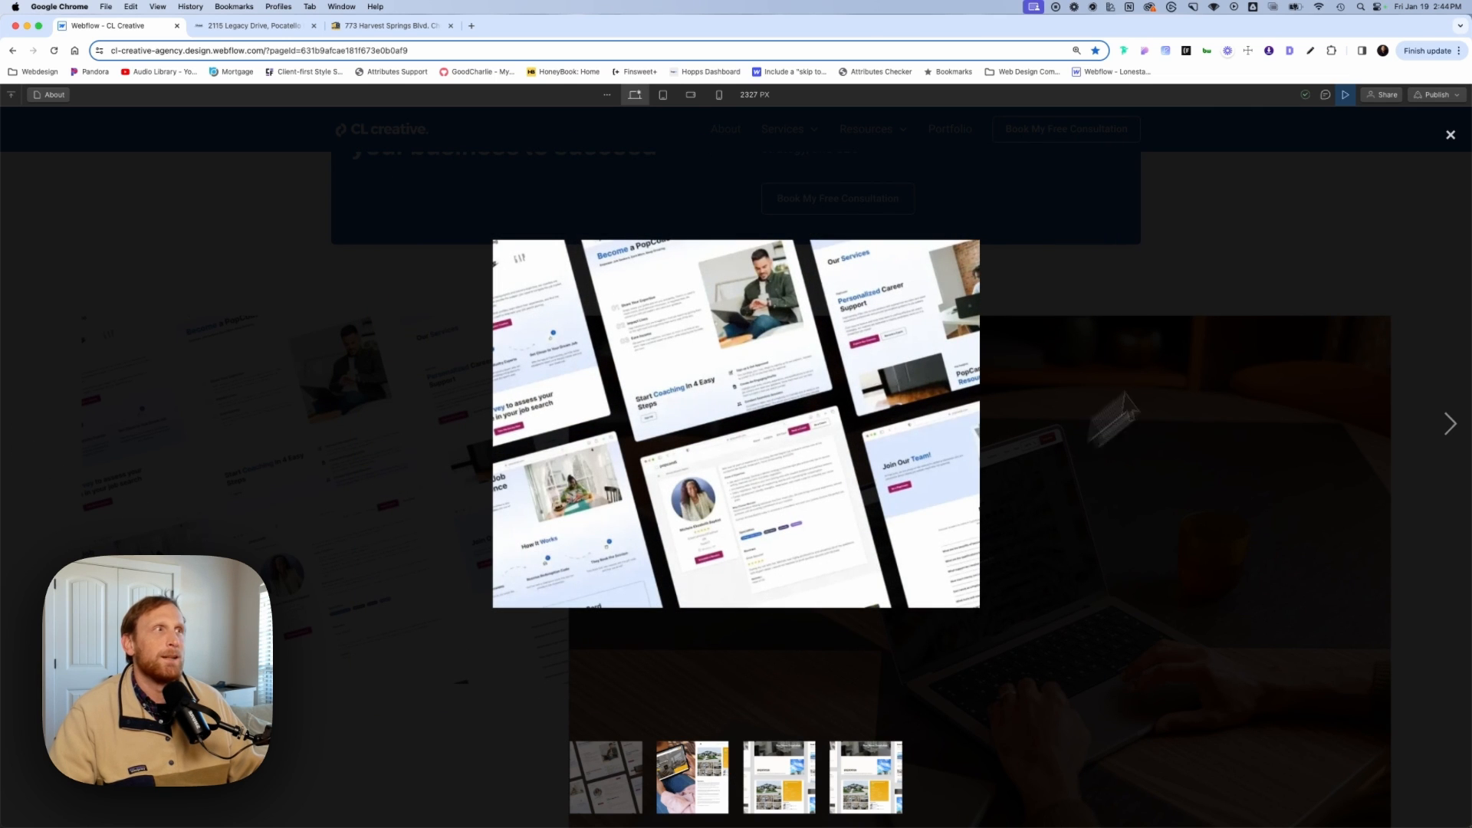
click(1450, 136)
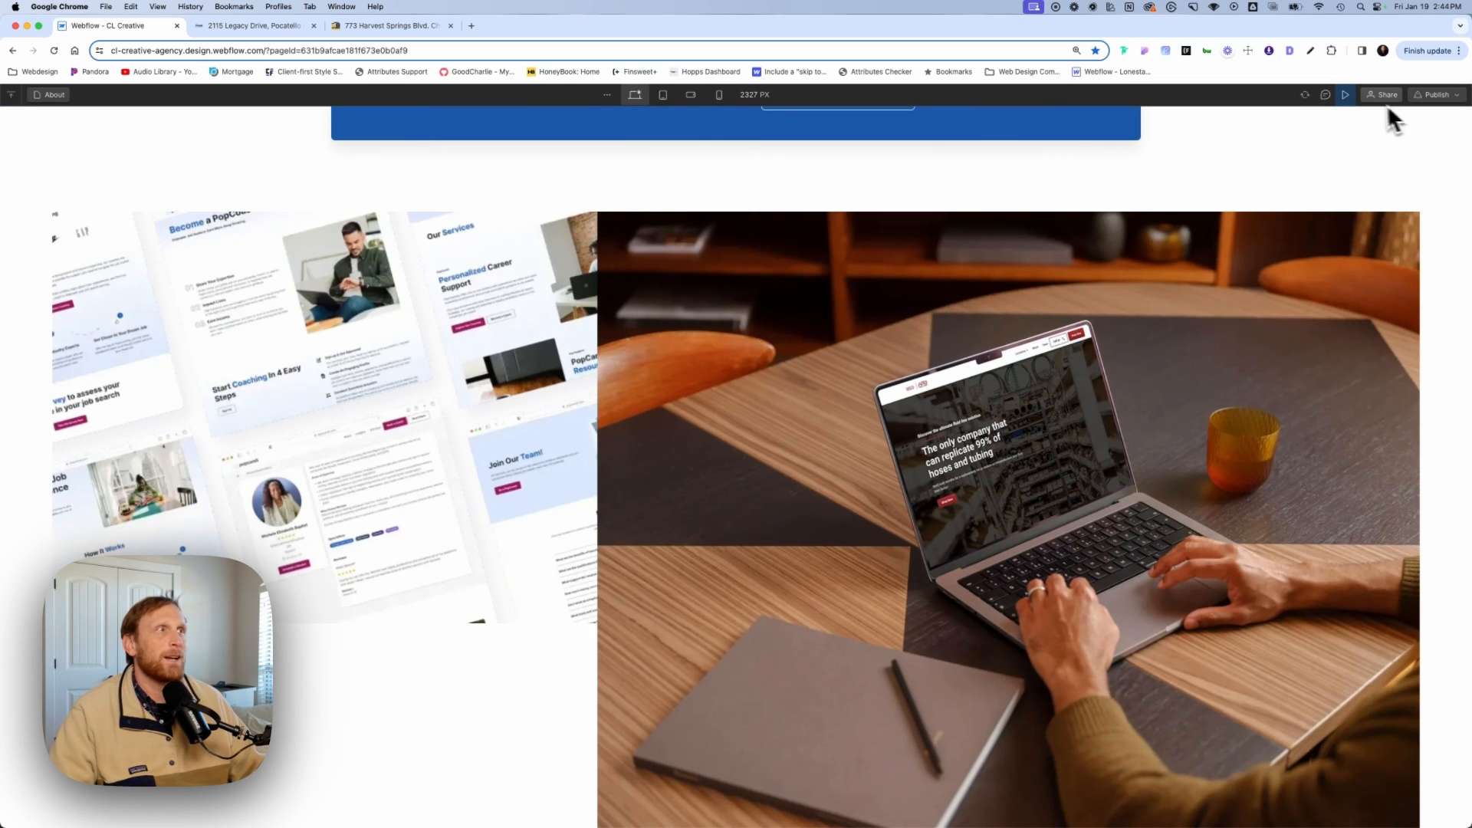
click(1347, 95)
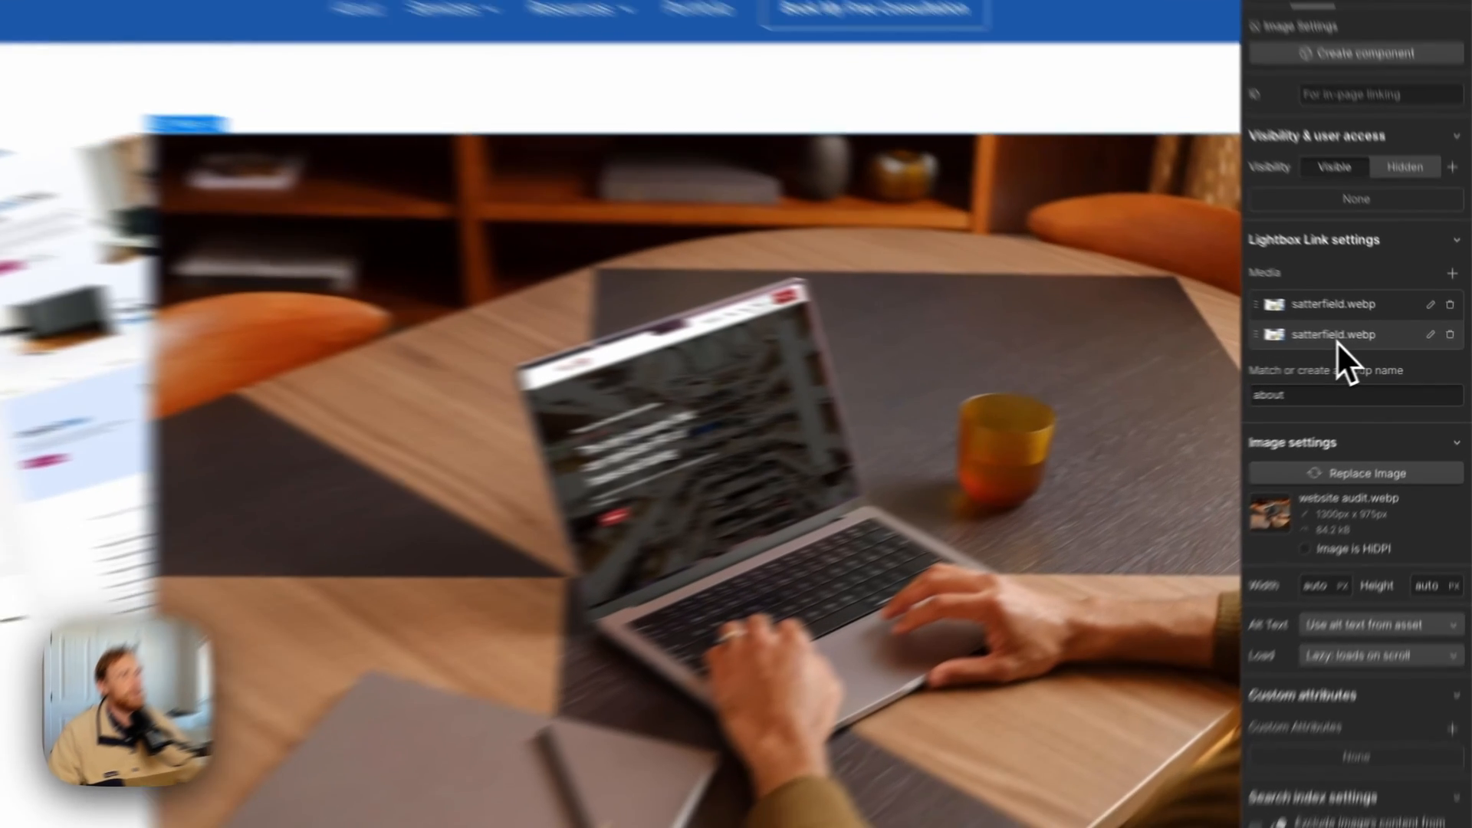
Delete the duplicate satterfield.webp item from the second Lightbox Link's media.
click(1383, 347)
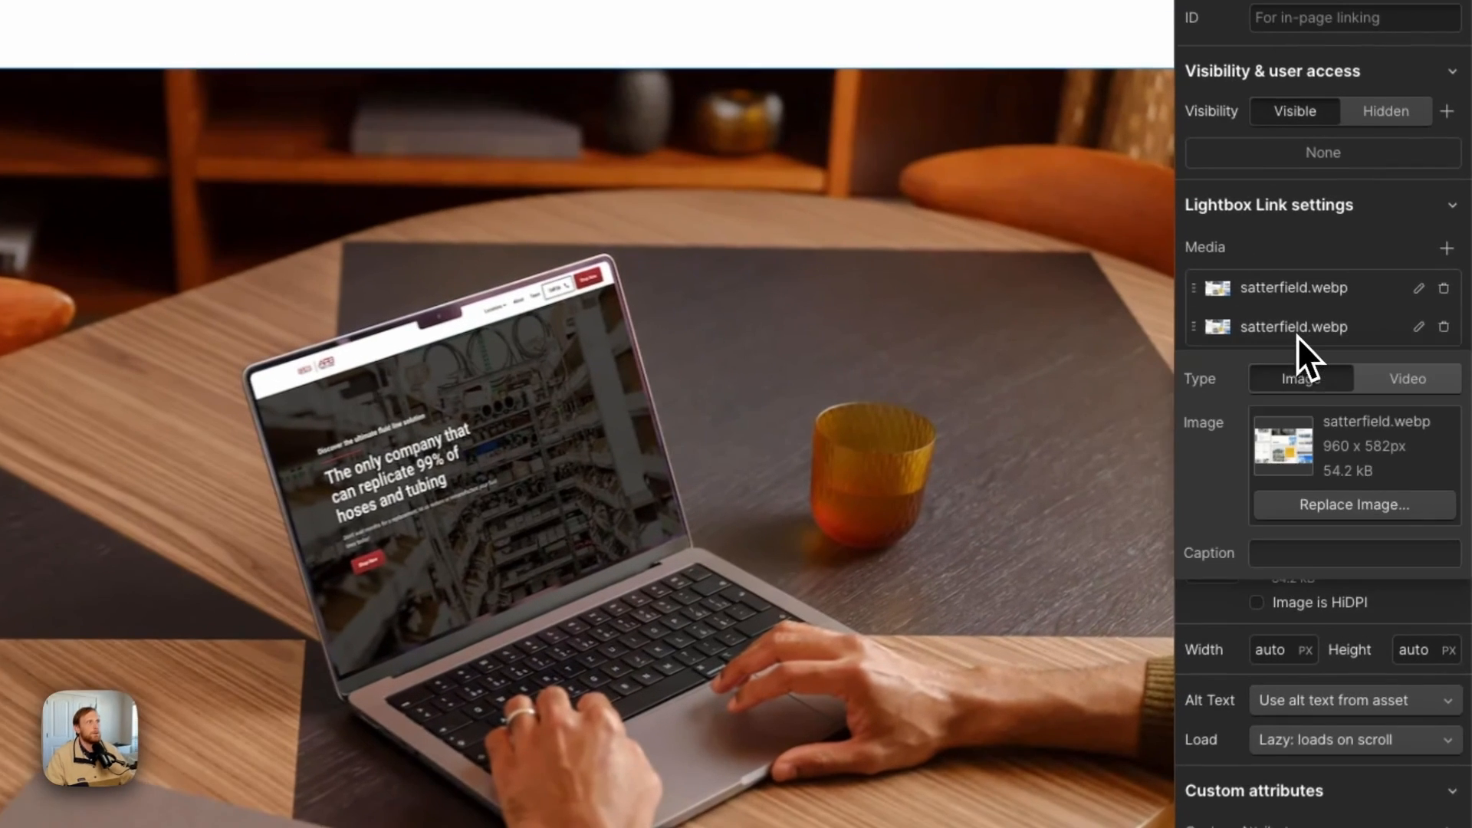
click(1442, 327)
click(1441, 326)
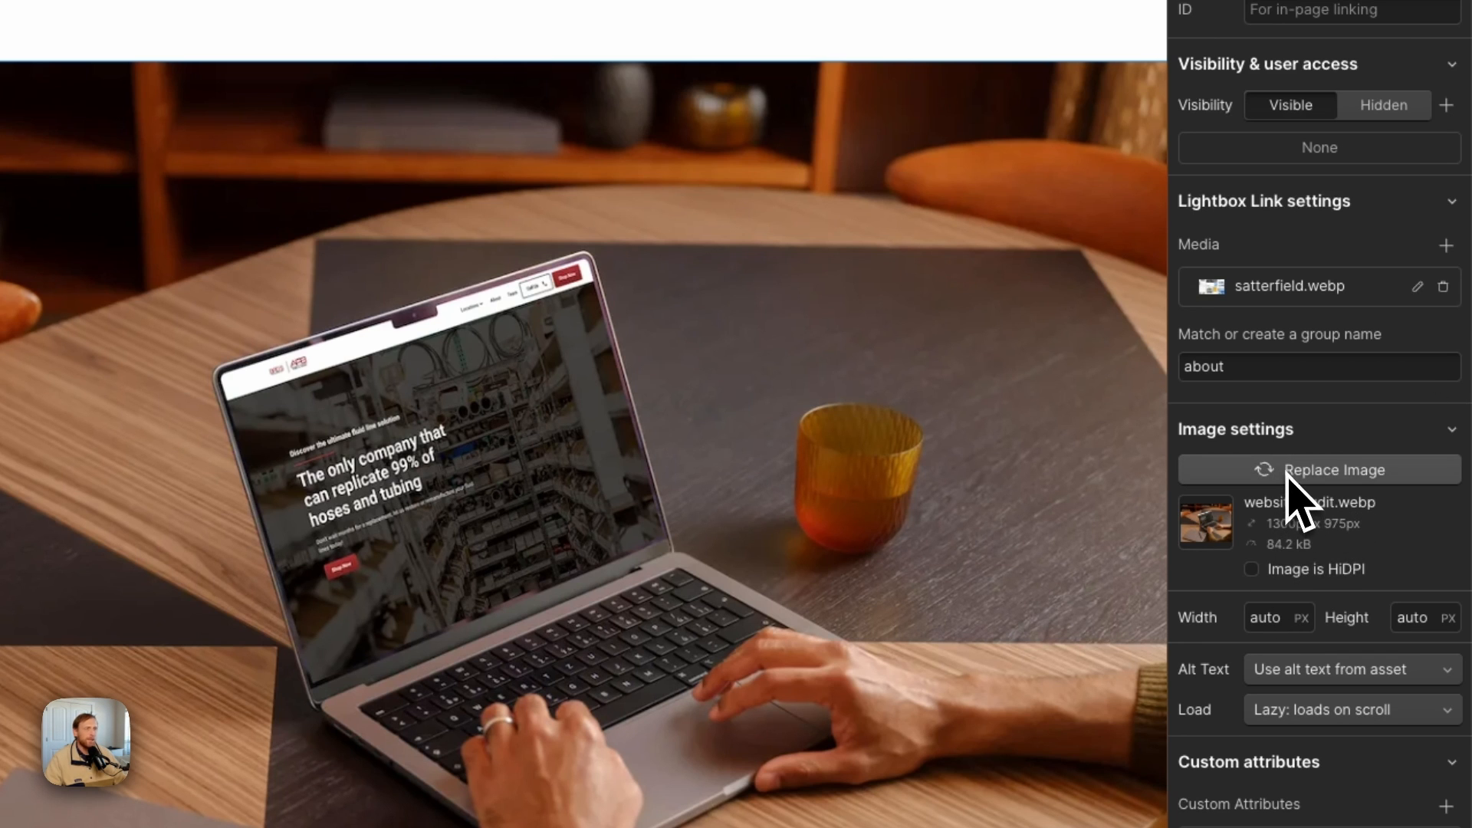
Undo the media deletion, the page image swap and the placeholder replacement in the second lightbox.
key(ctrl+z)
key(ctrl+z)
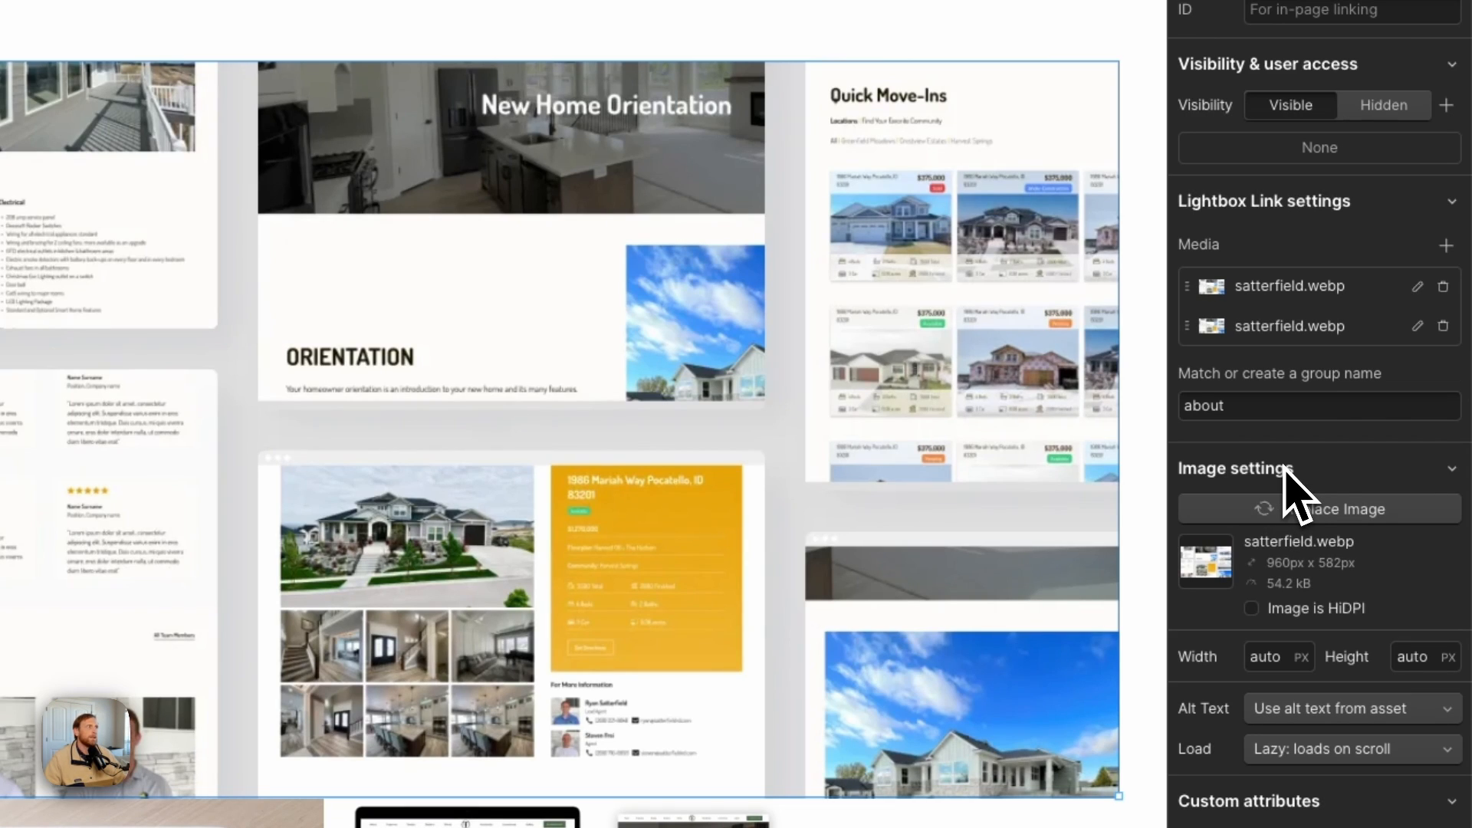
key(ctrl+z)
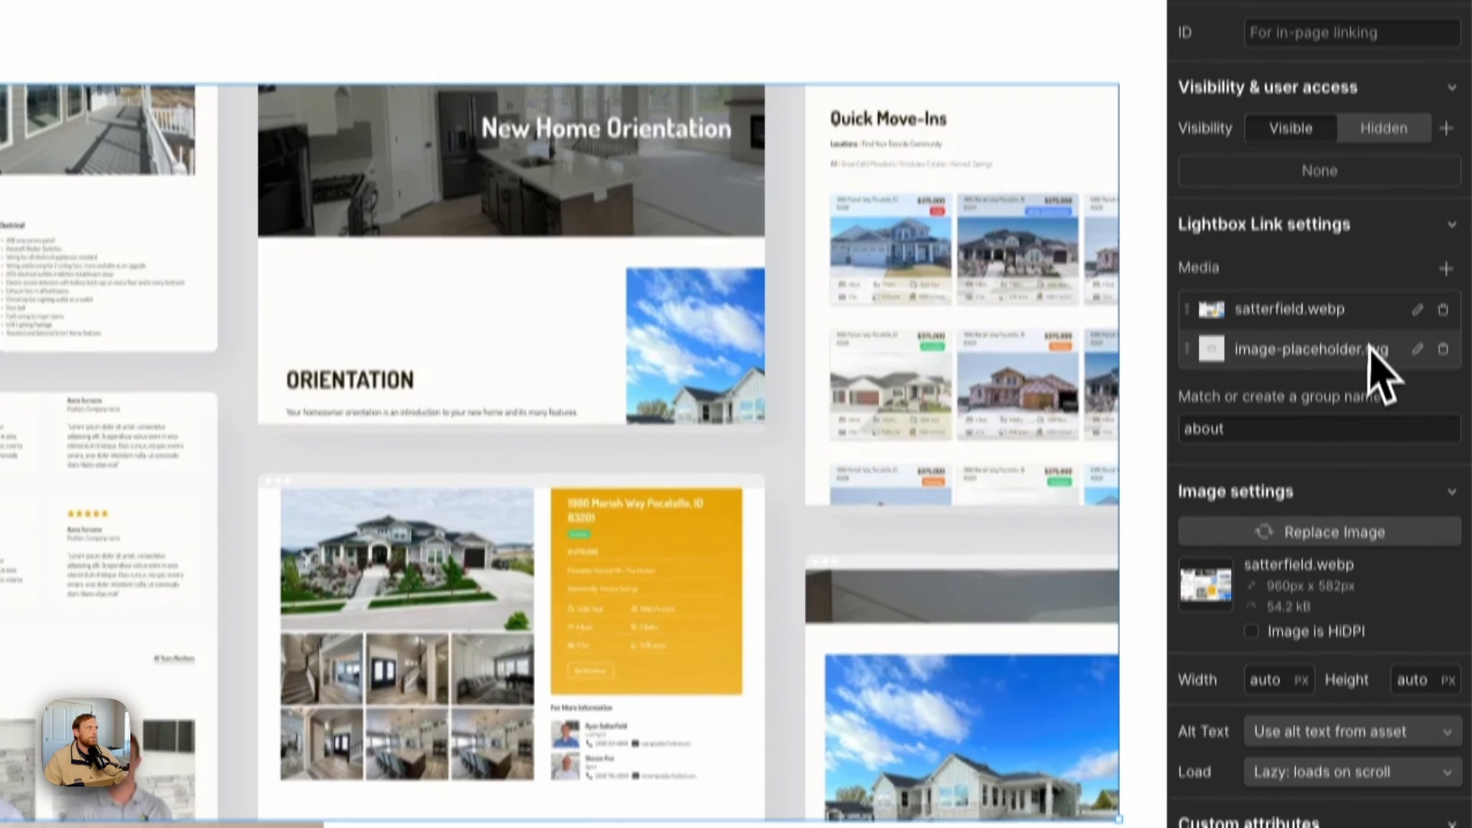
Replace the placeholder in the second Lightbox Link's media with website audit.webp and close the media item's settings.
click(1310, 328)
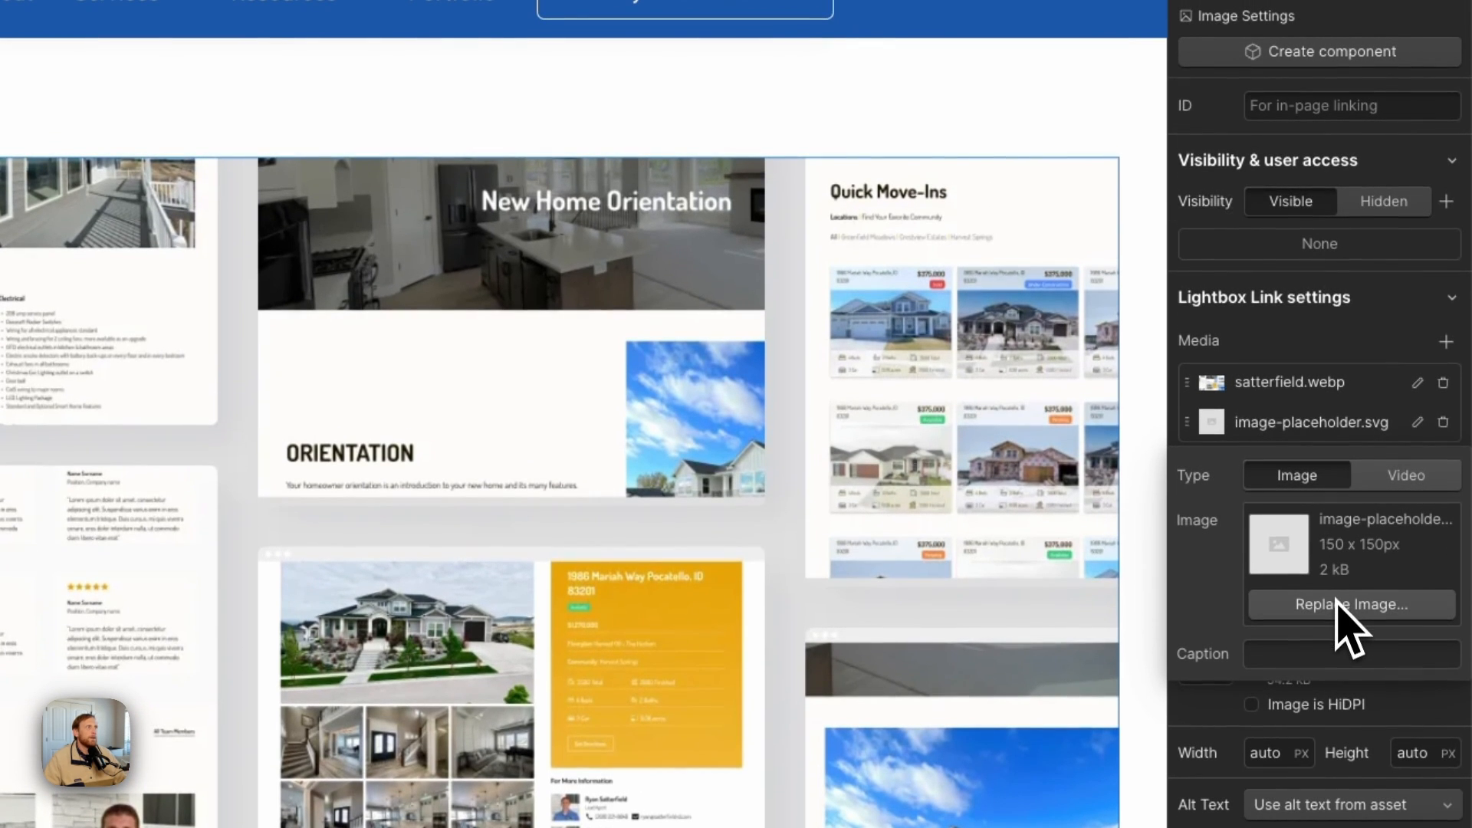
click(1301, 379)
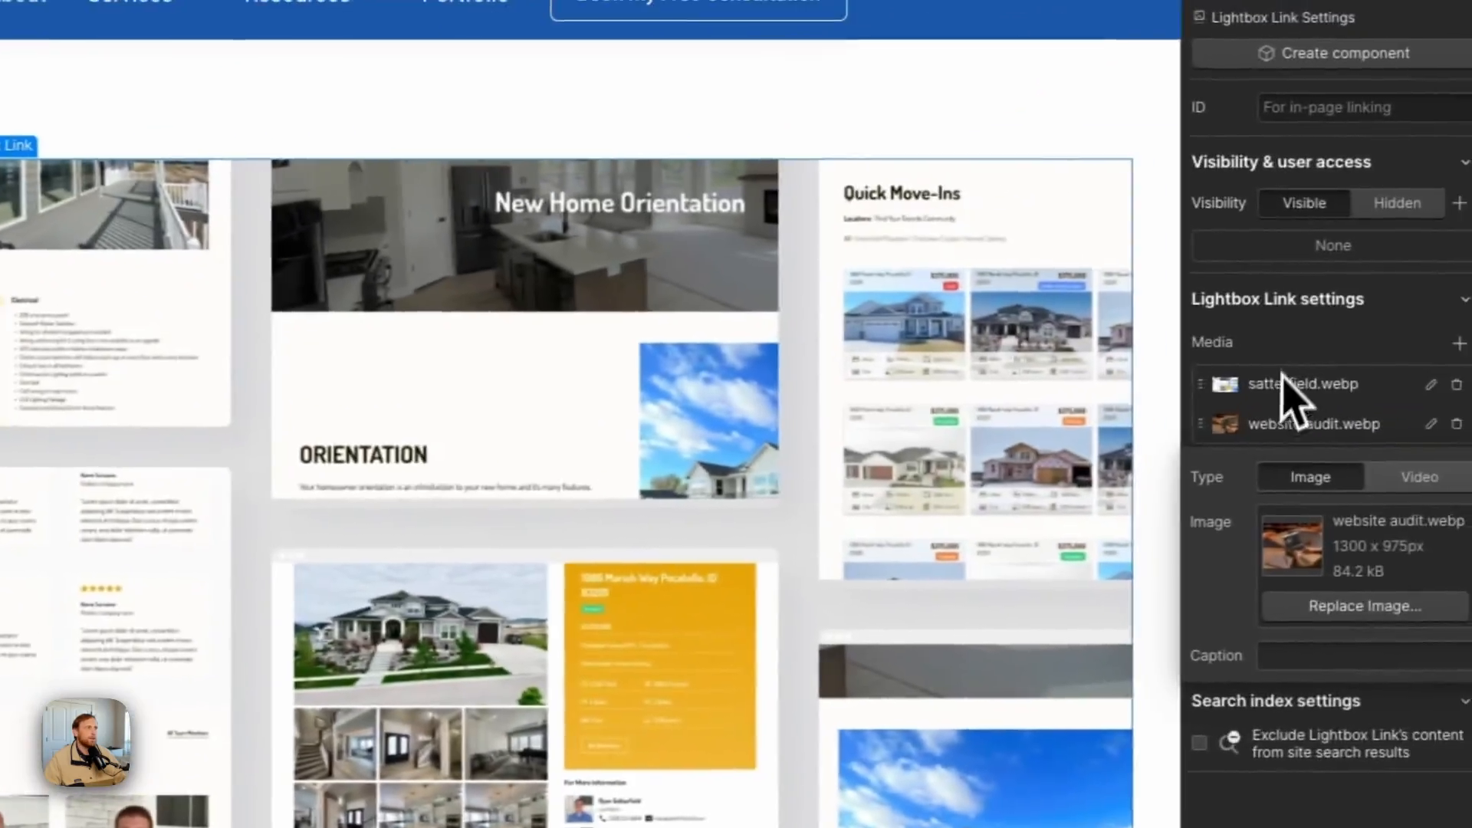
click(1415, 339)
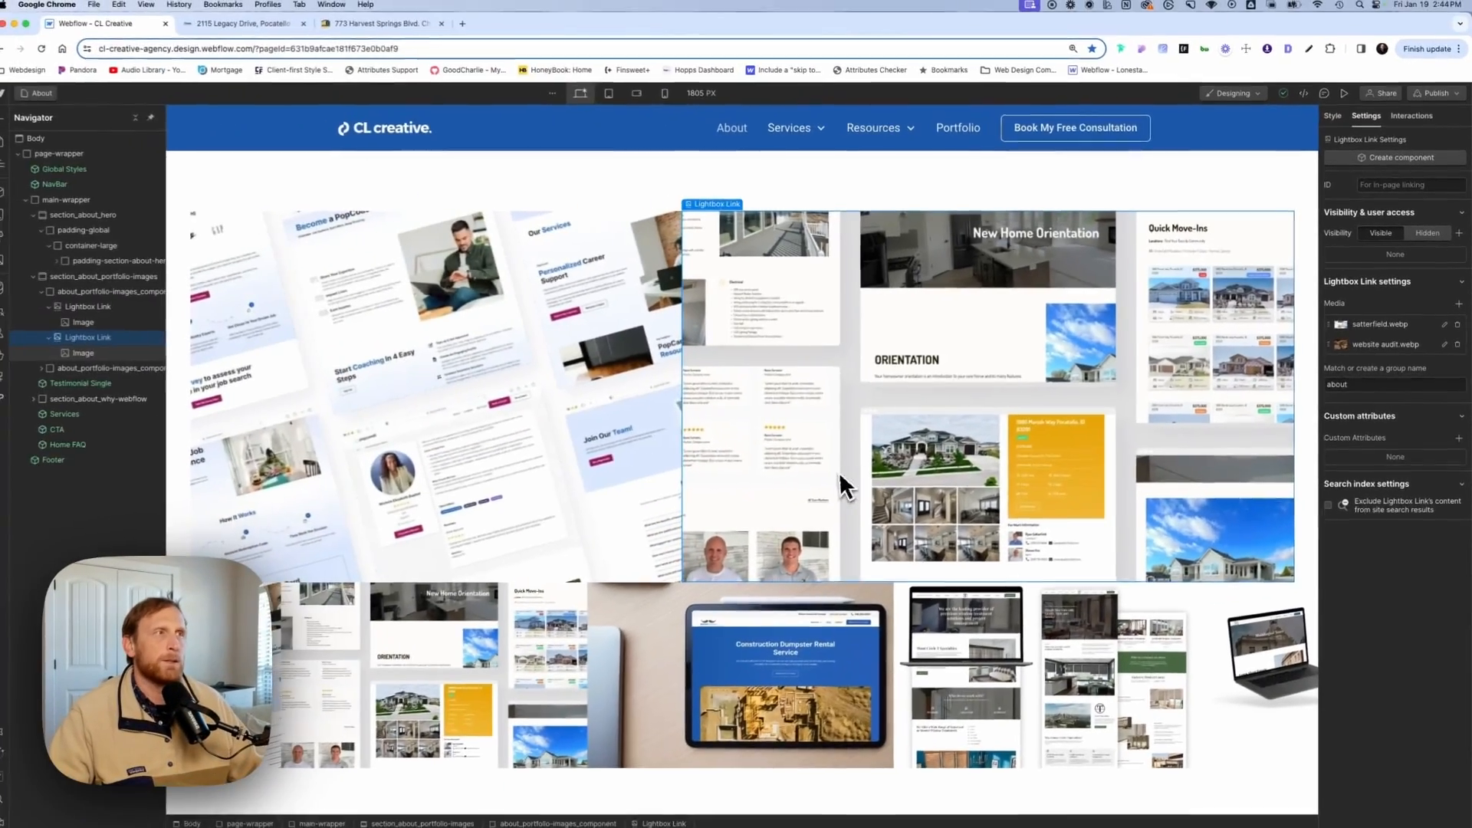
Preview the second lightbox, browse from the website audit image back to the PopCandi image, and close the lightbox.
click(1344, 93)
click(1109, 312)
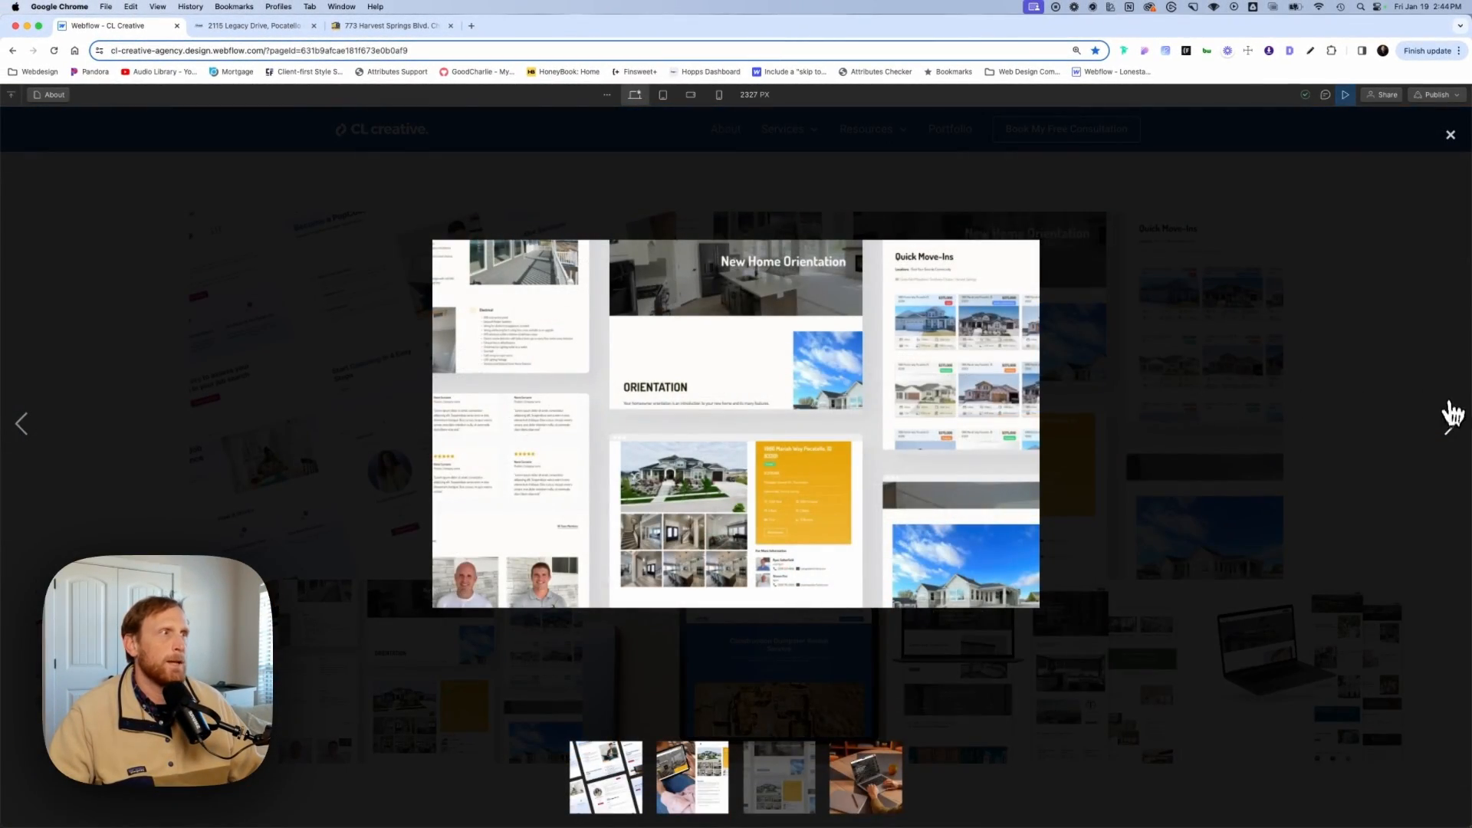
click(1449, 423)
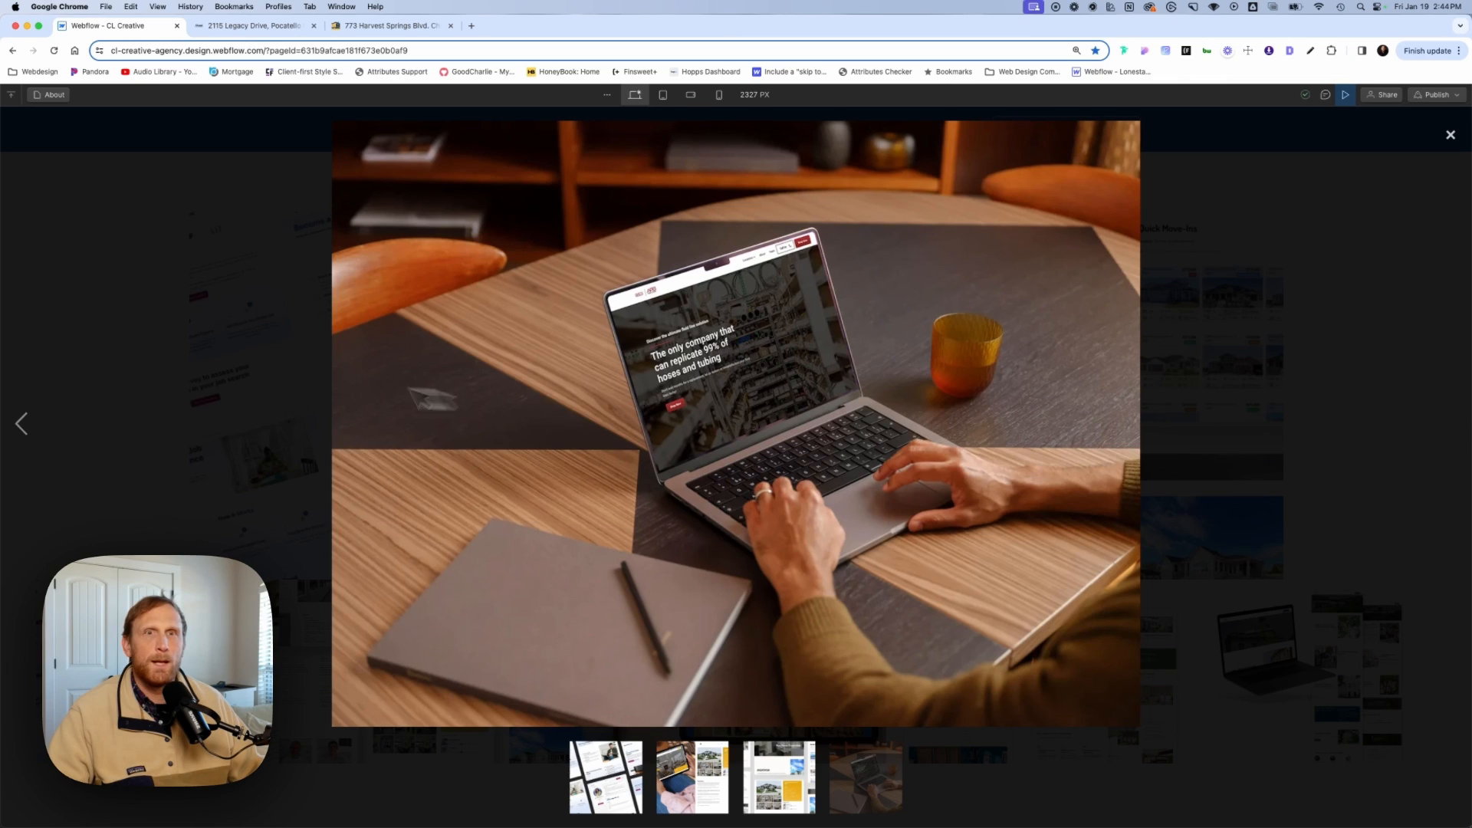
click(27, 430)
click(28, 429)
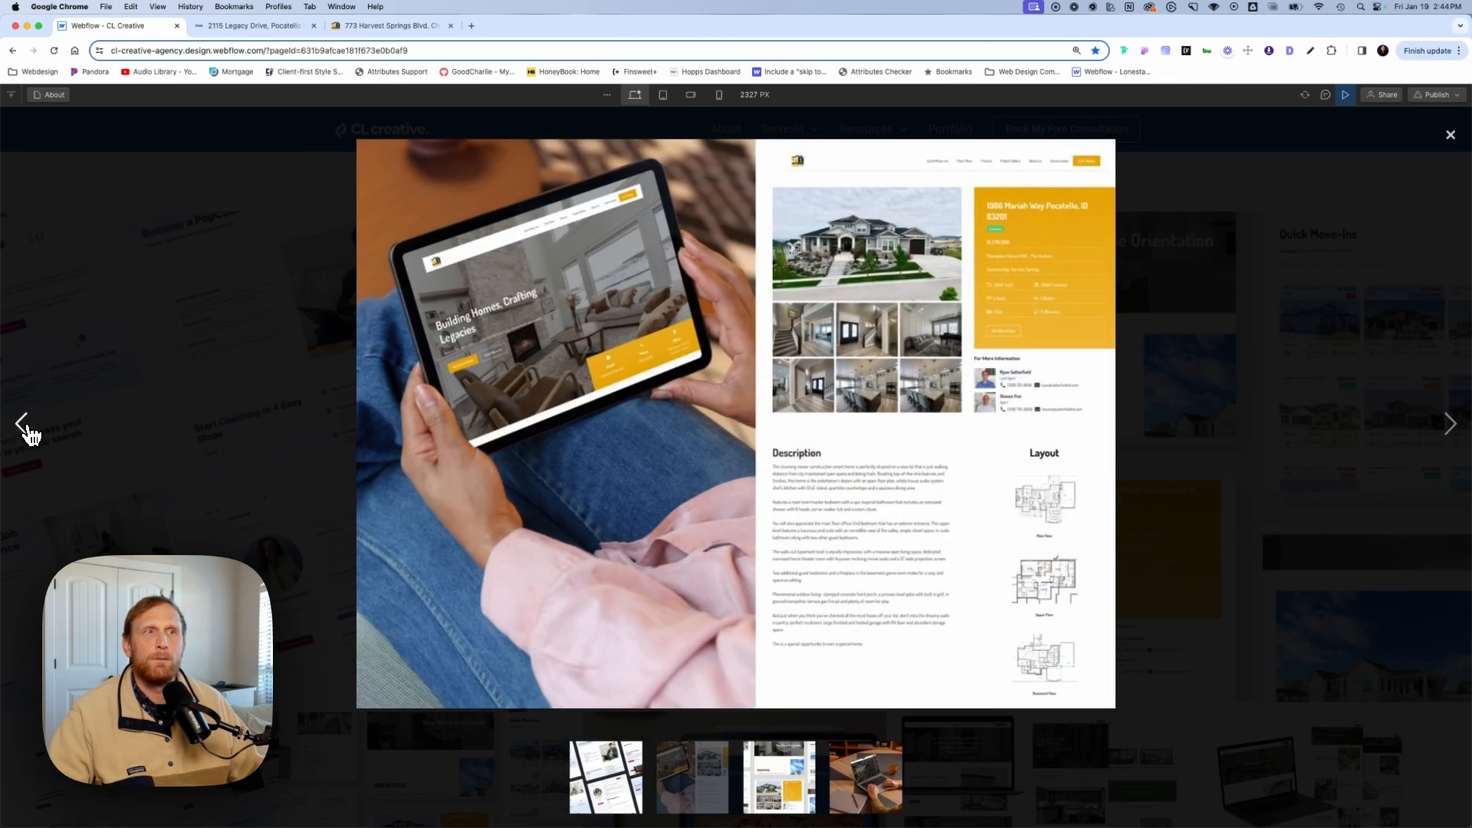
click(28, 429)
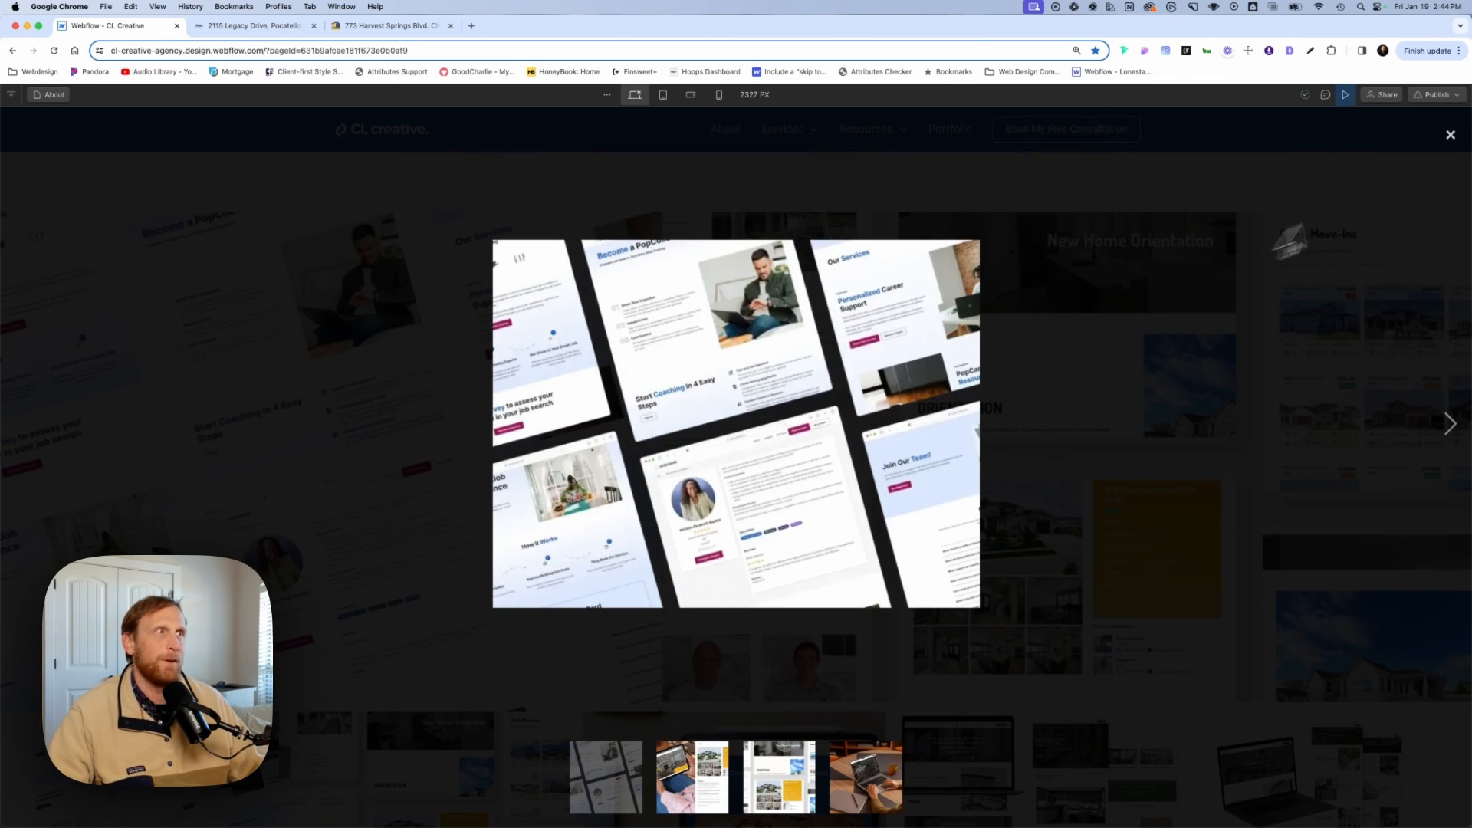
click(1450, 136)
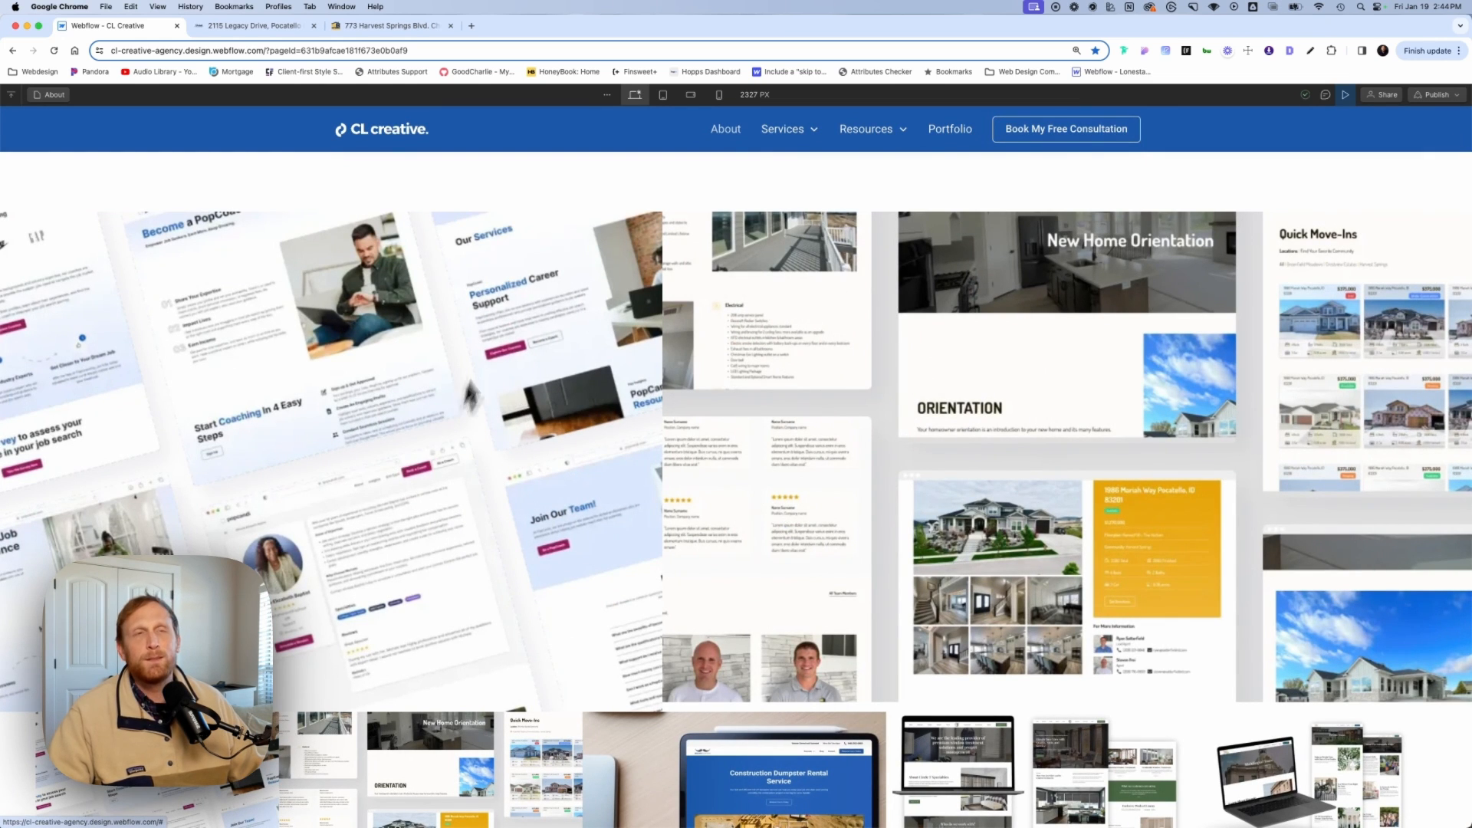
Exit the page preview and open caseylewisphotography.com in a new browser tab.
click(1346, 96)
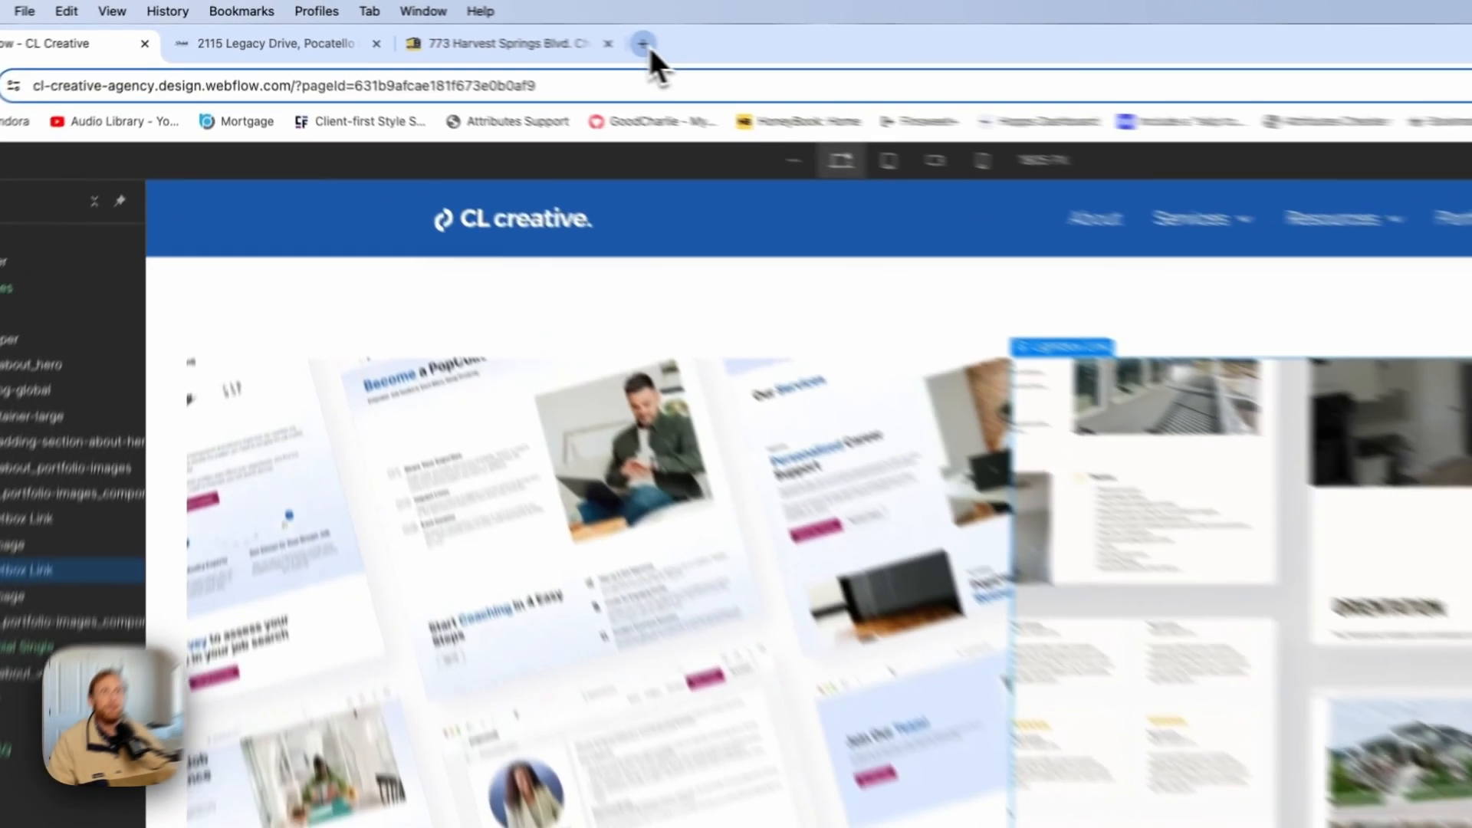
click(471, 25)
text(ca)
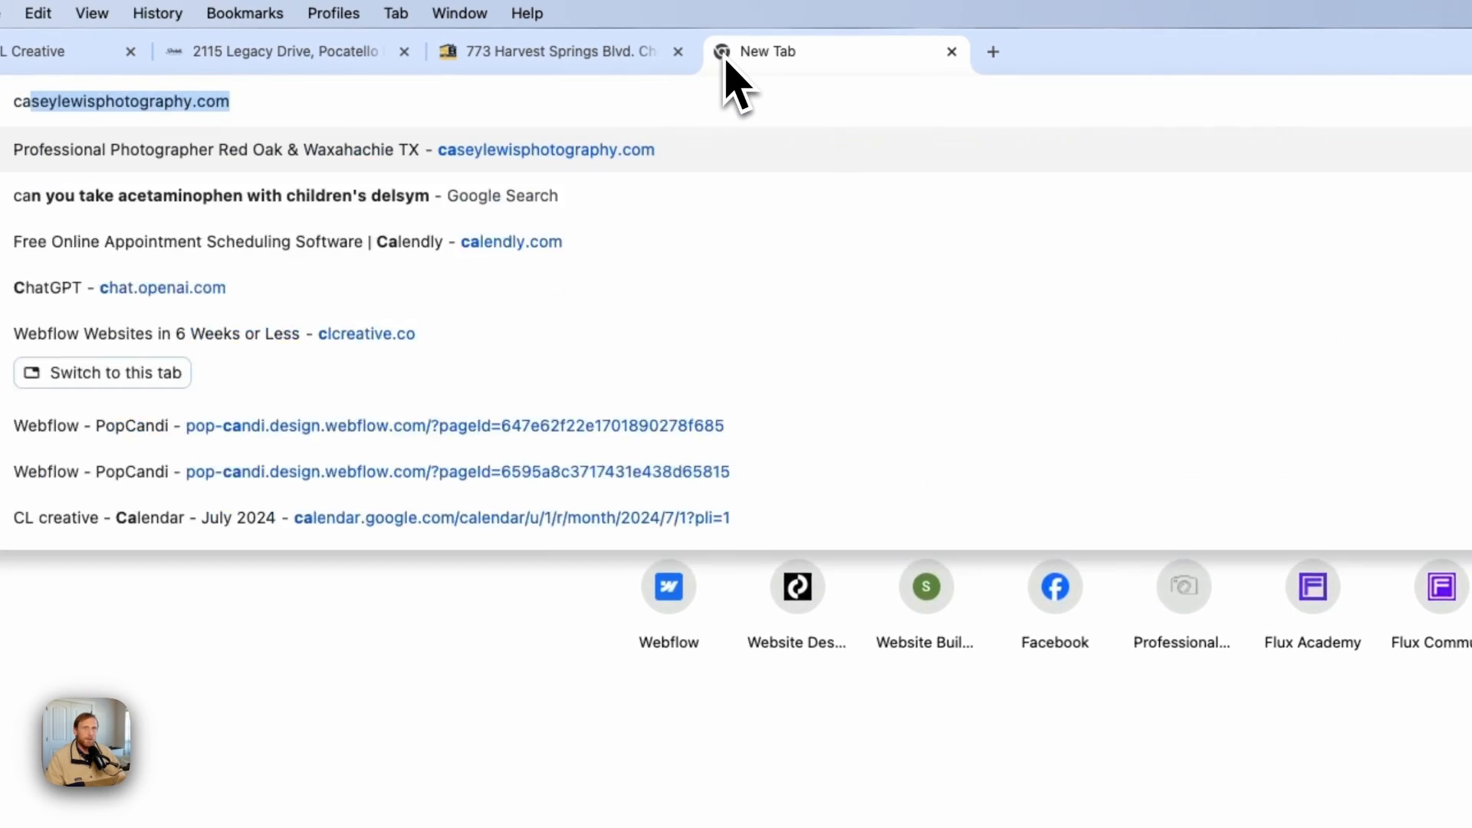
text(s)
key(Return)
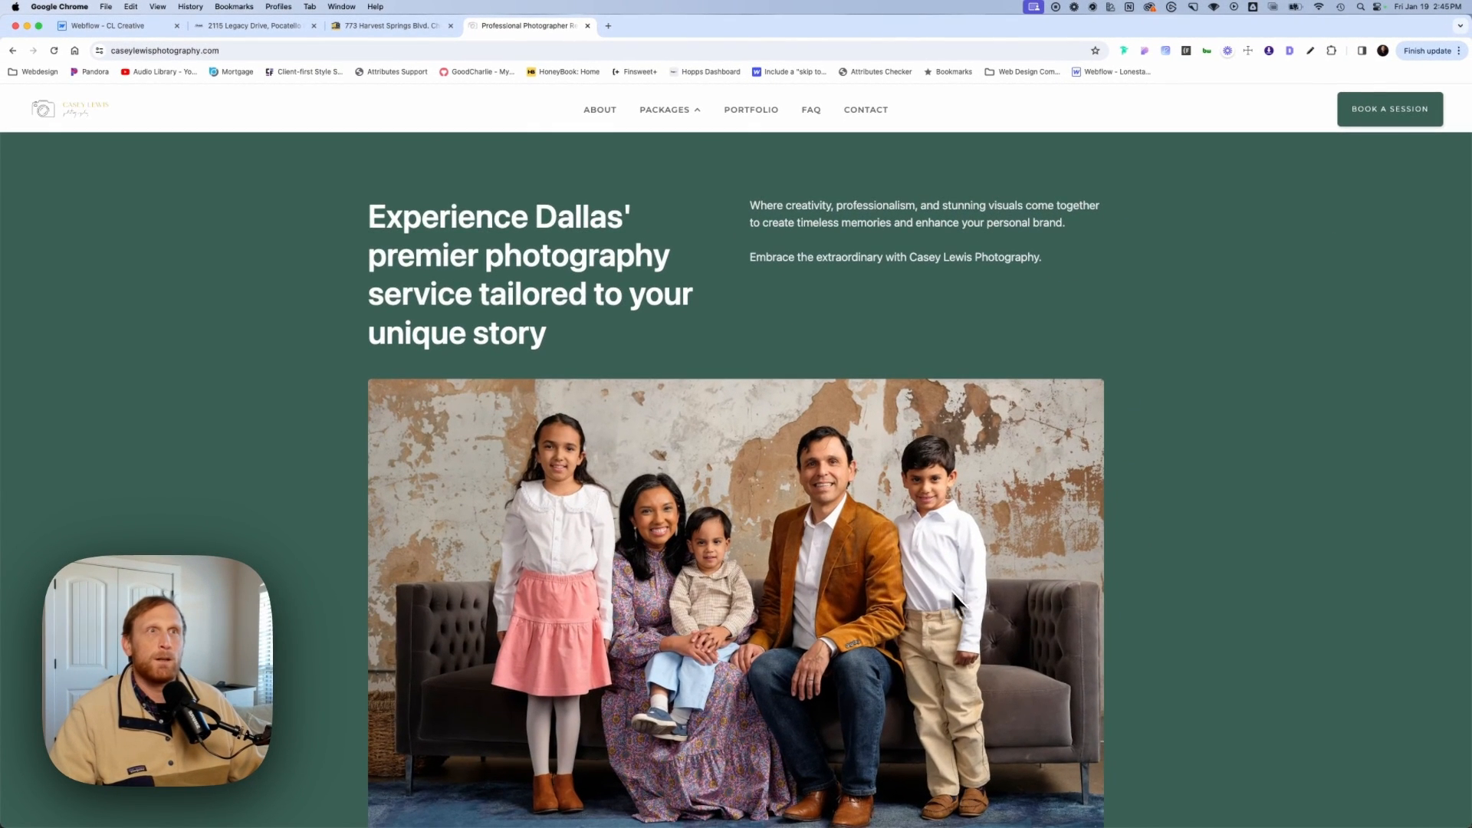
Go to the site's Family Photography package page and open the lightbox from its family image.
mouse_move(696, 203)
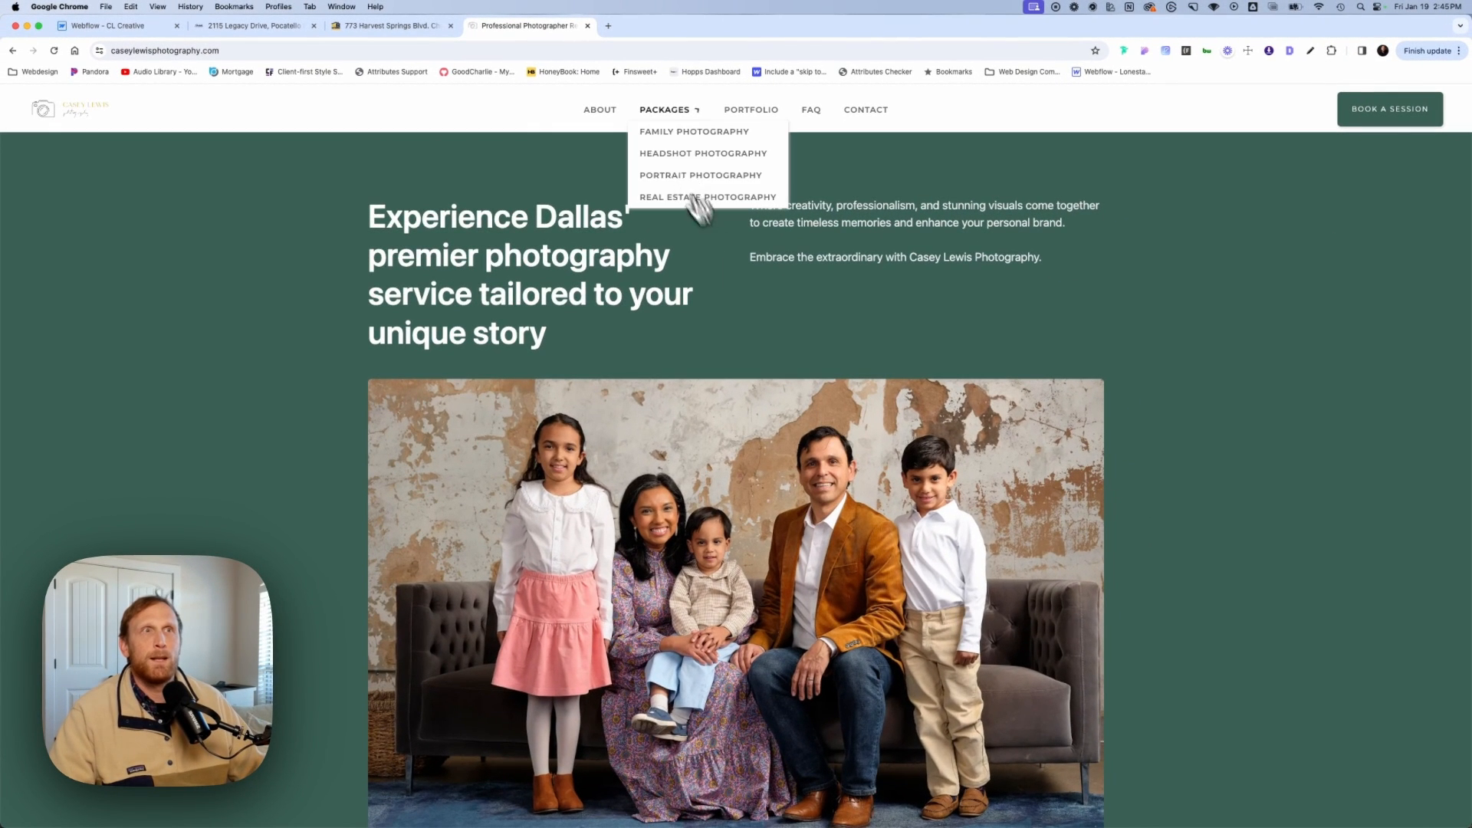
click(667, 131)
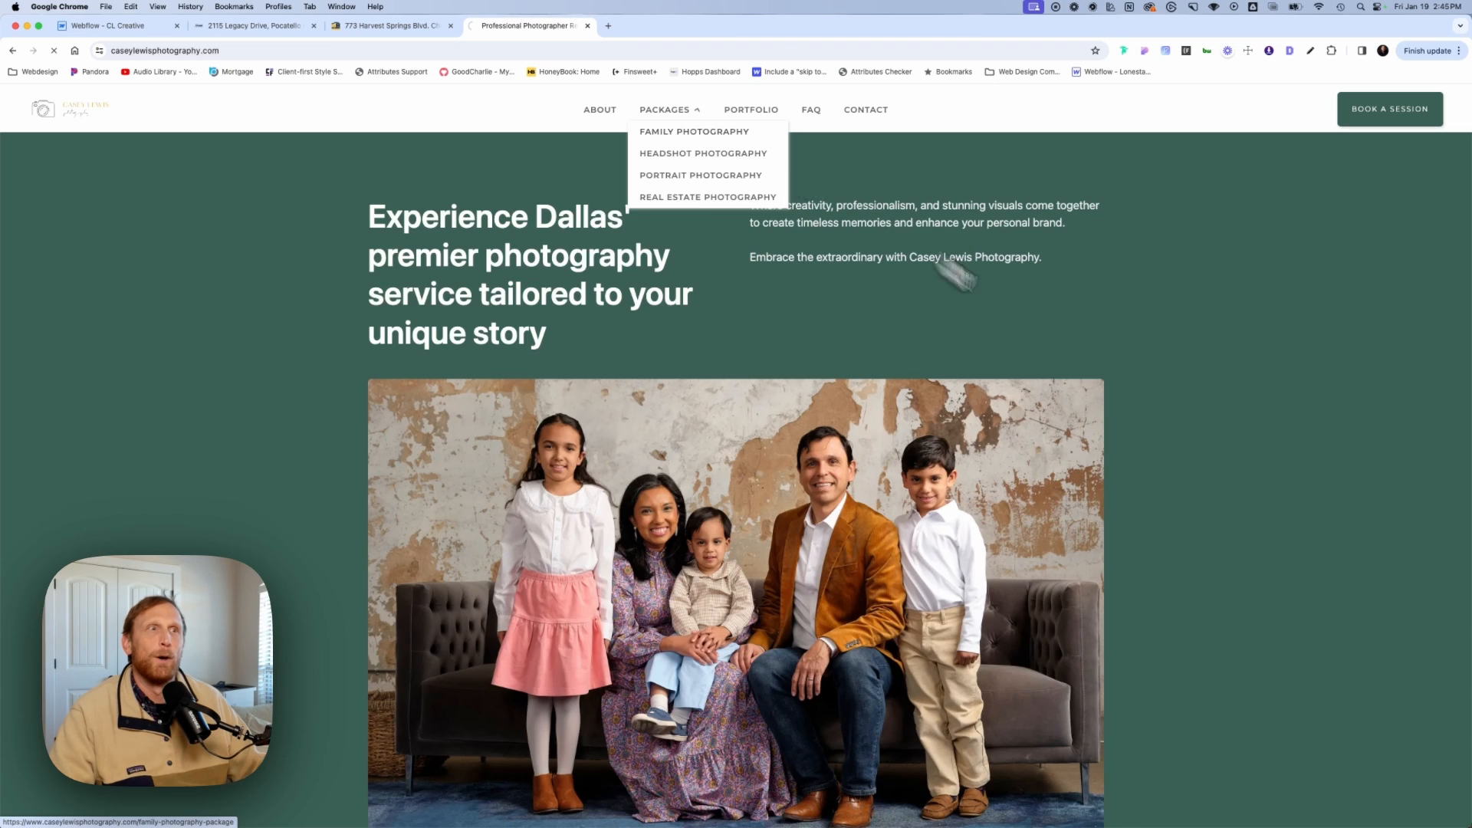
scroll(1187, 577, down, 3)
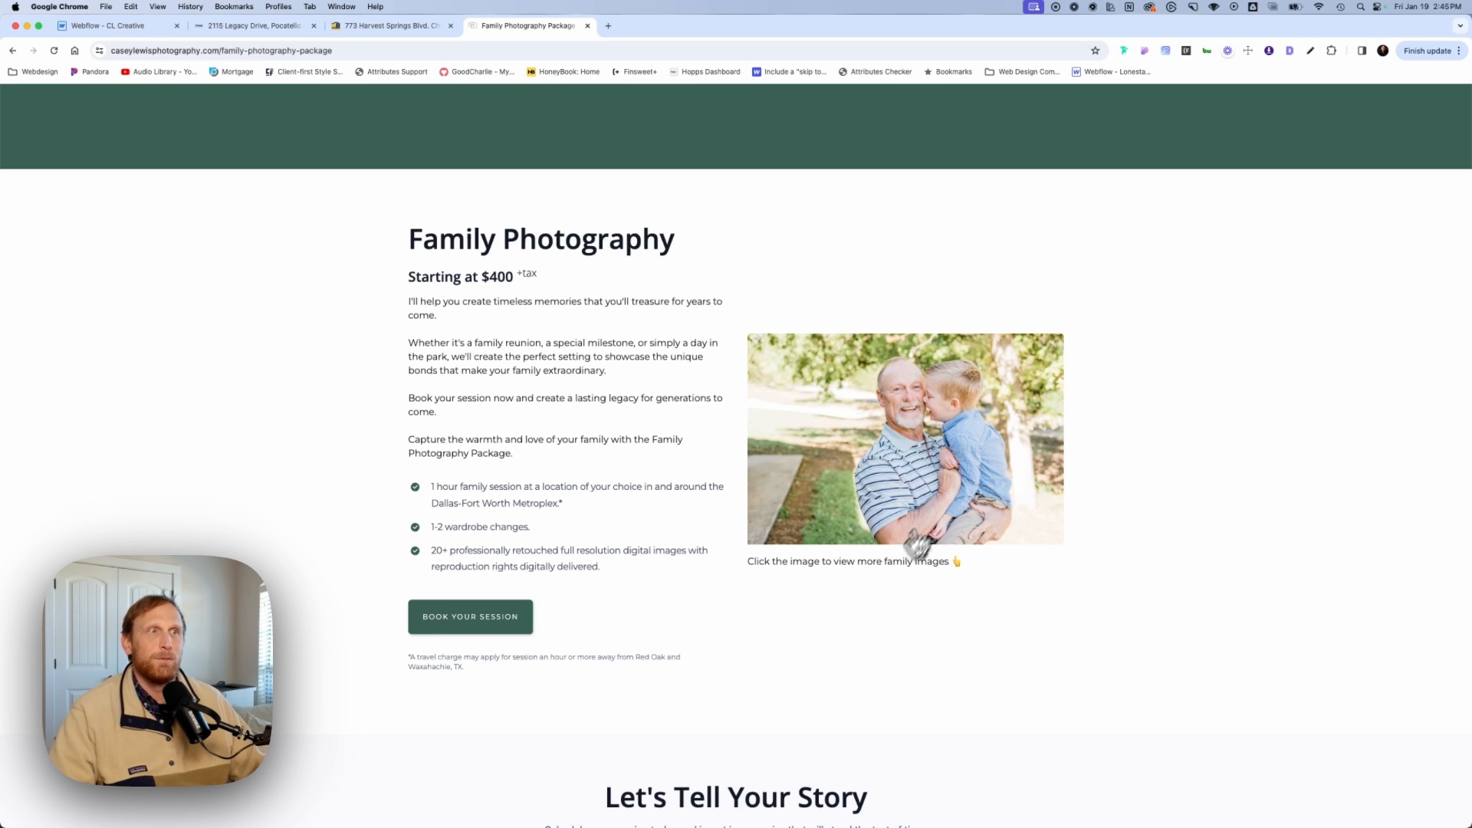
click(949, 497)
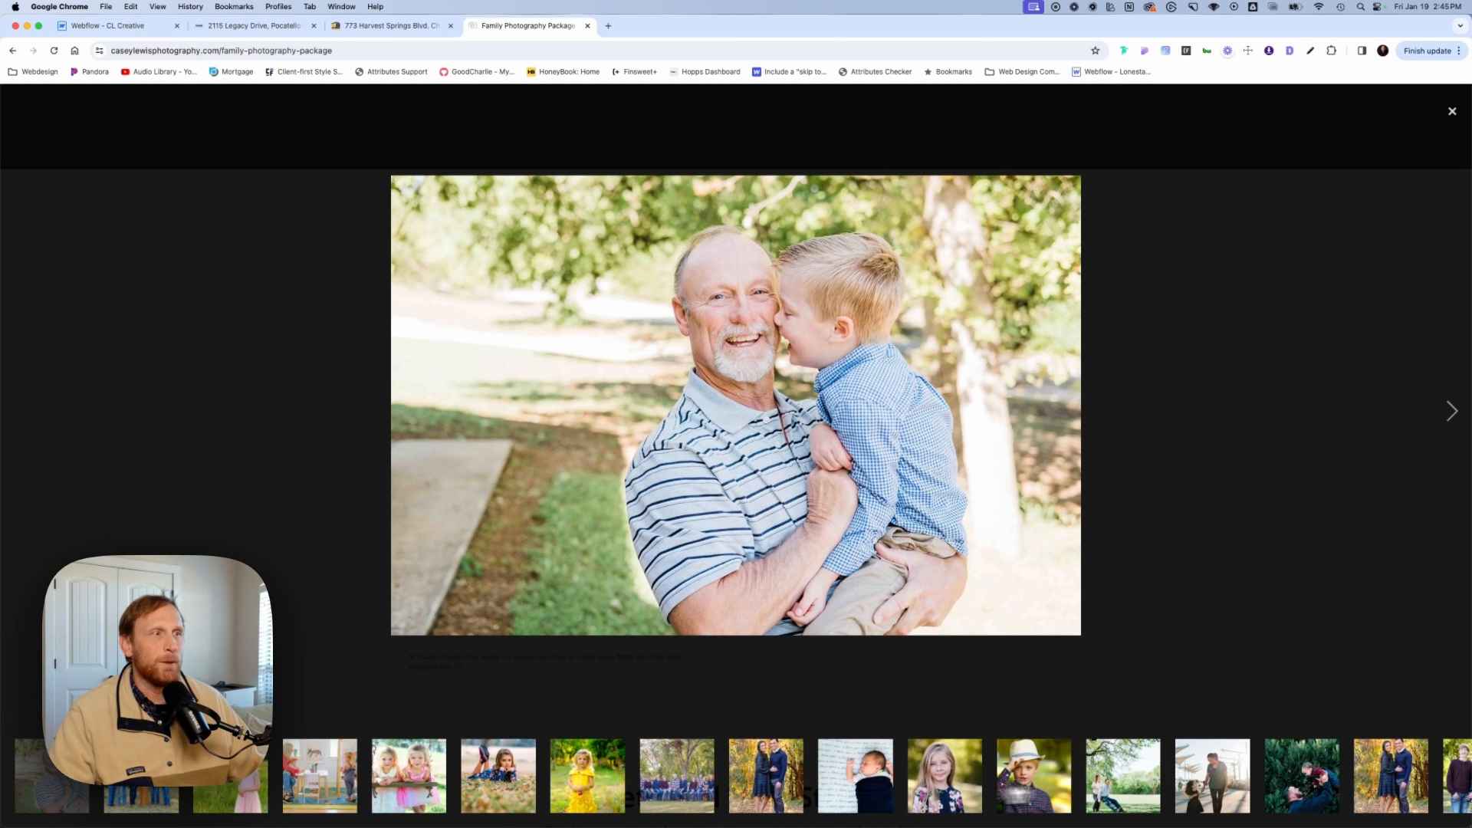
Browse forward through the family lightbox to the photo of a man lifting a baby in front of evergreens.
click(1452, 415)
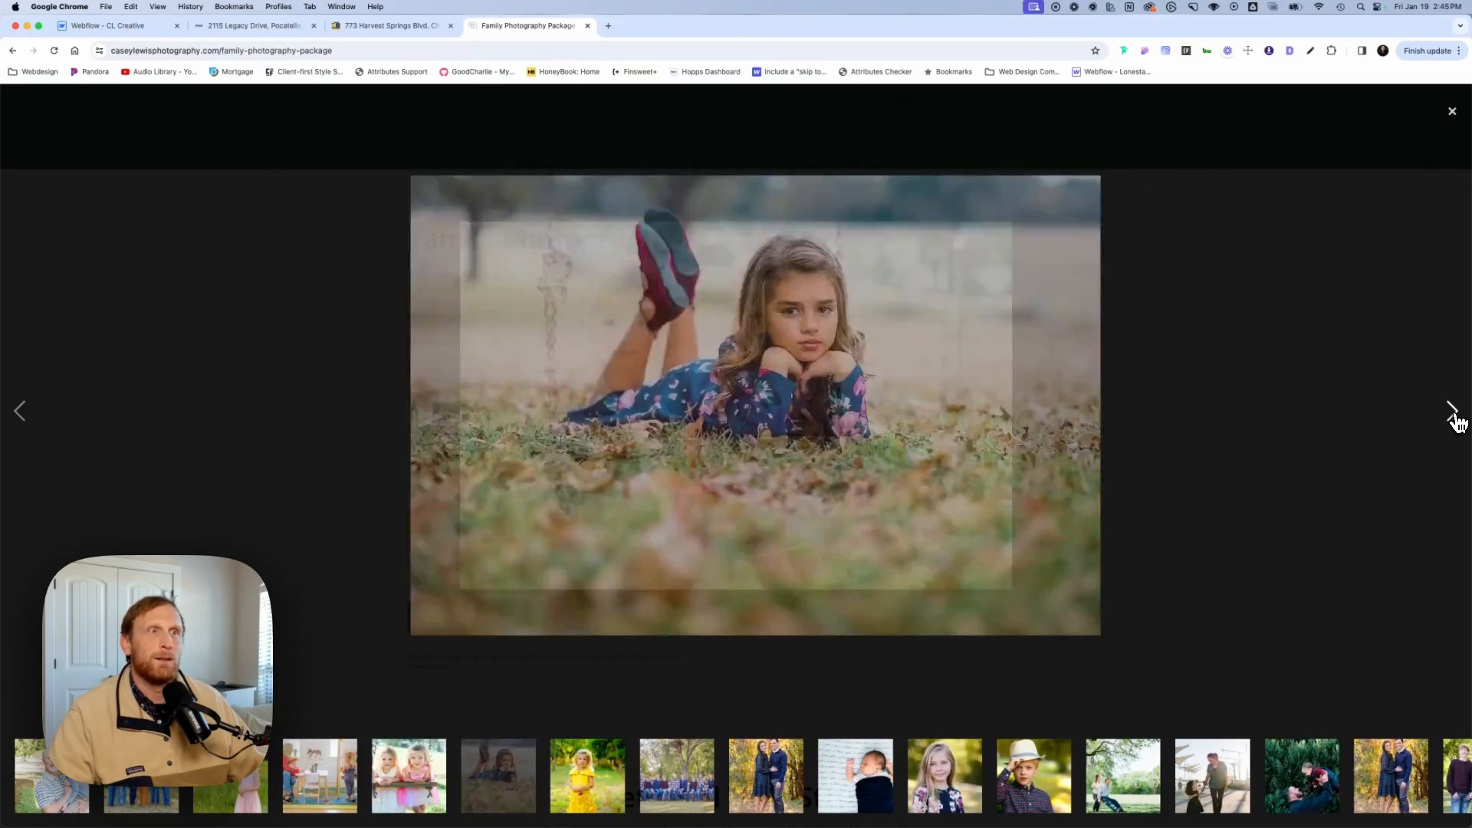
click(1452, 414)
click(1452, 414)
click(1453, 414)
click(1452, 413)
click(1452, 414)
click(1452, 414)
click(1452, 414)
click(1452, 414)
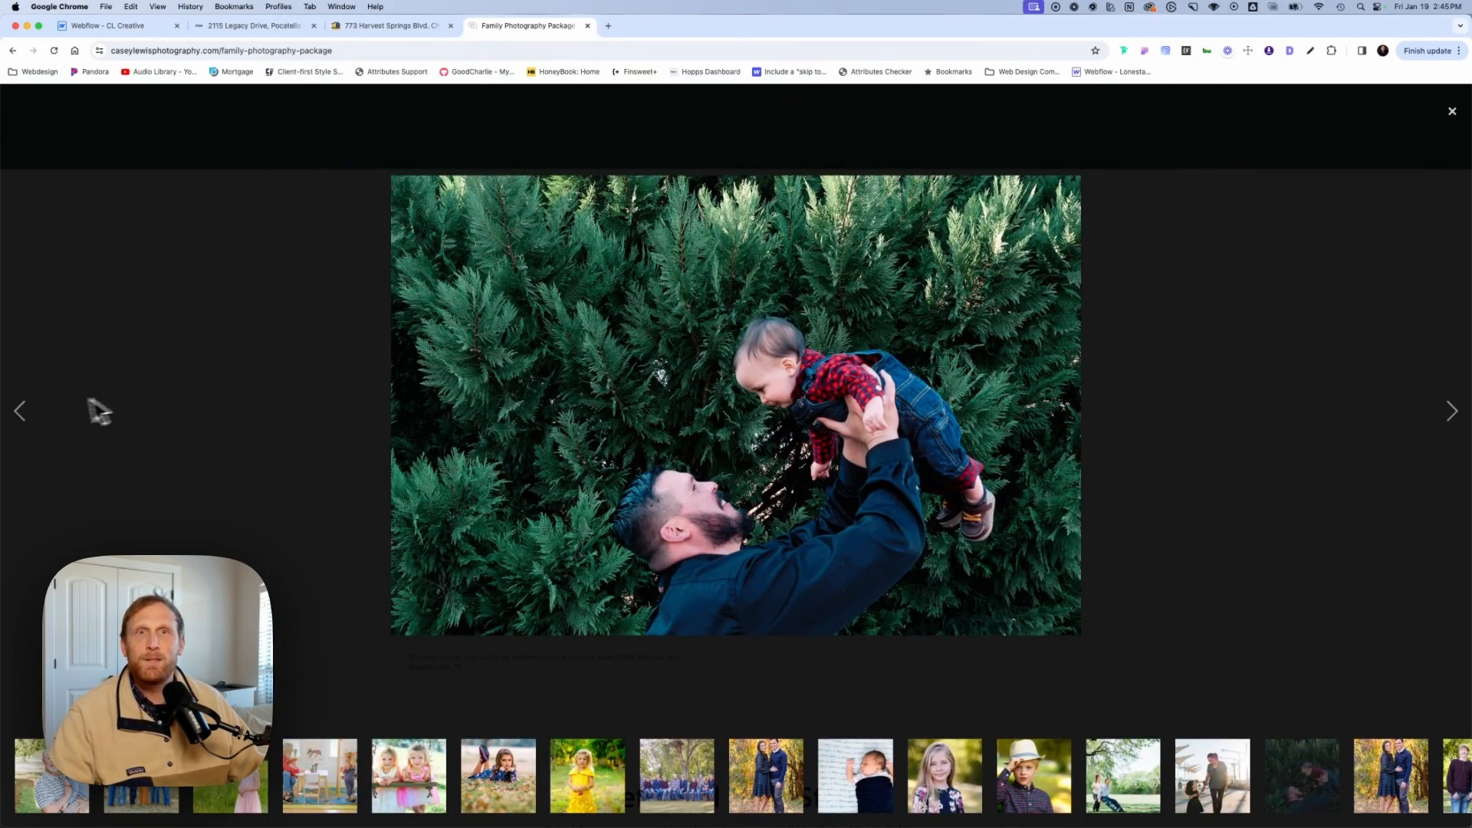
Browse back through the family lightbox to its first photo and close the lightbox.
click(33, 414)
click(34, 414)
click(35, 414)
click(35, 413)
click(35, 414)
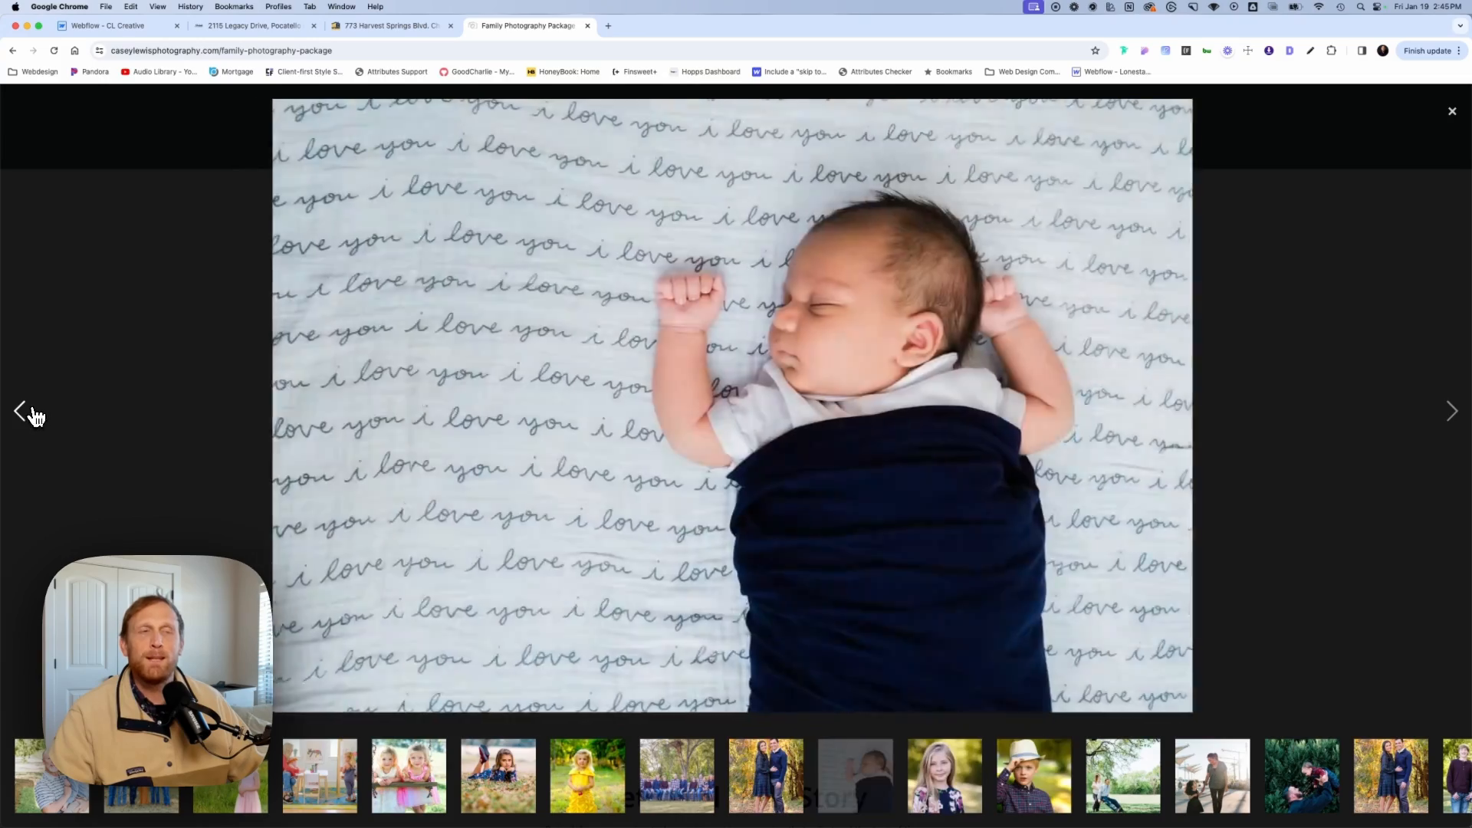
click(35, 414)
click(34, 413)
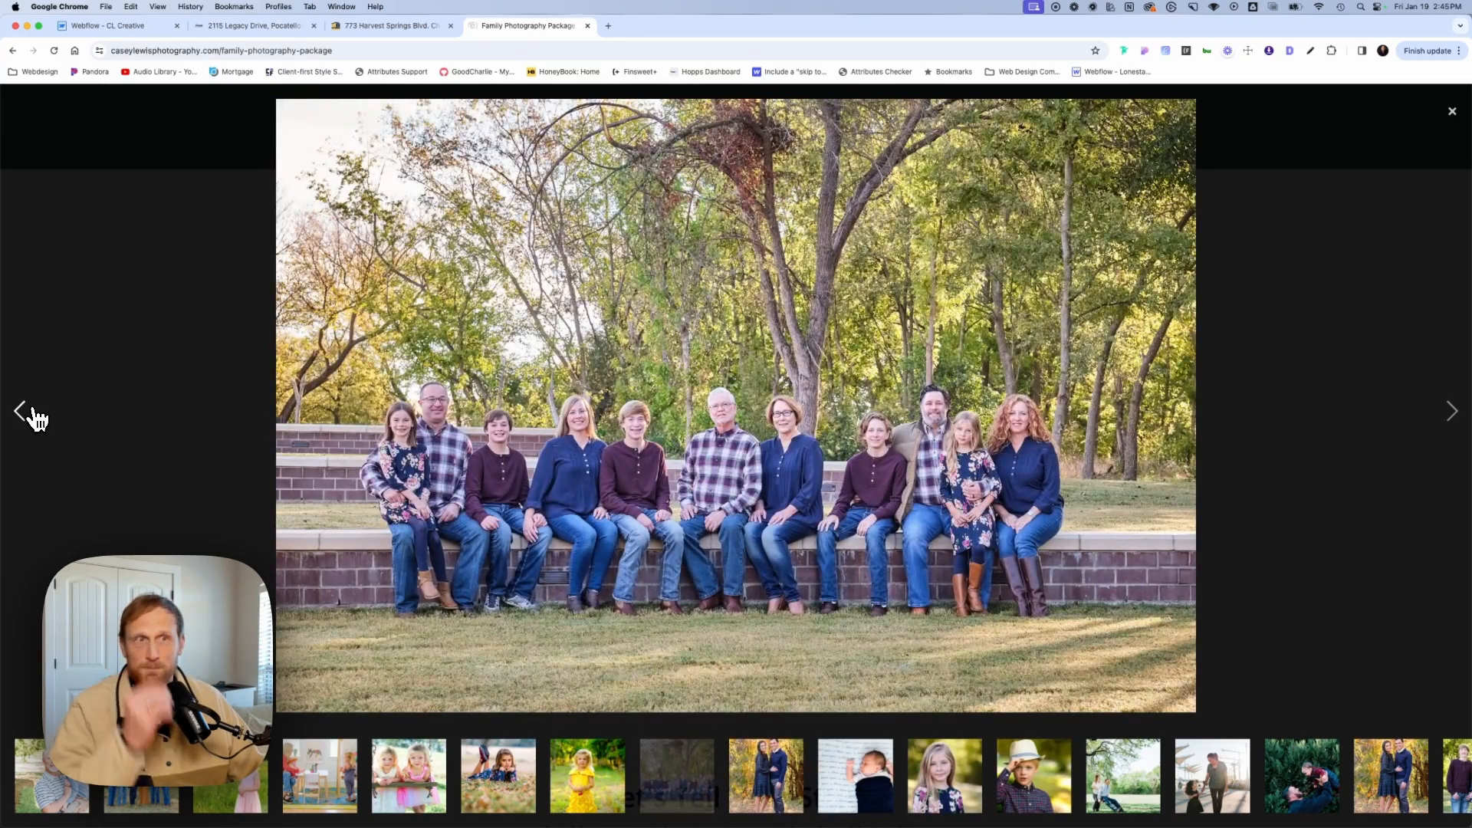
click(32, 415)
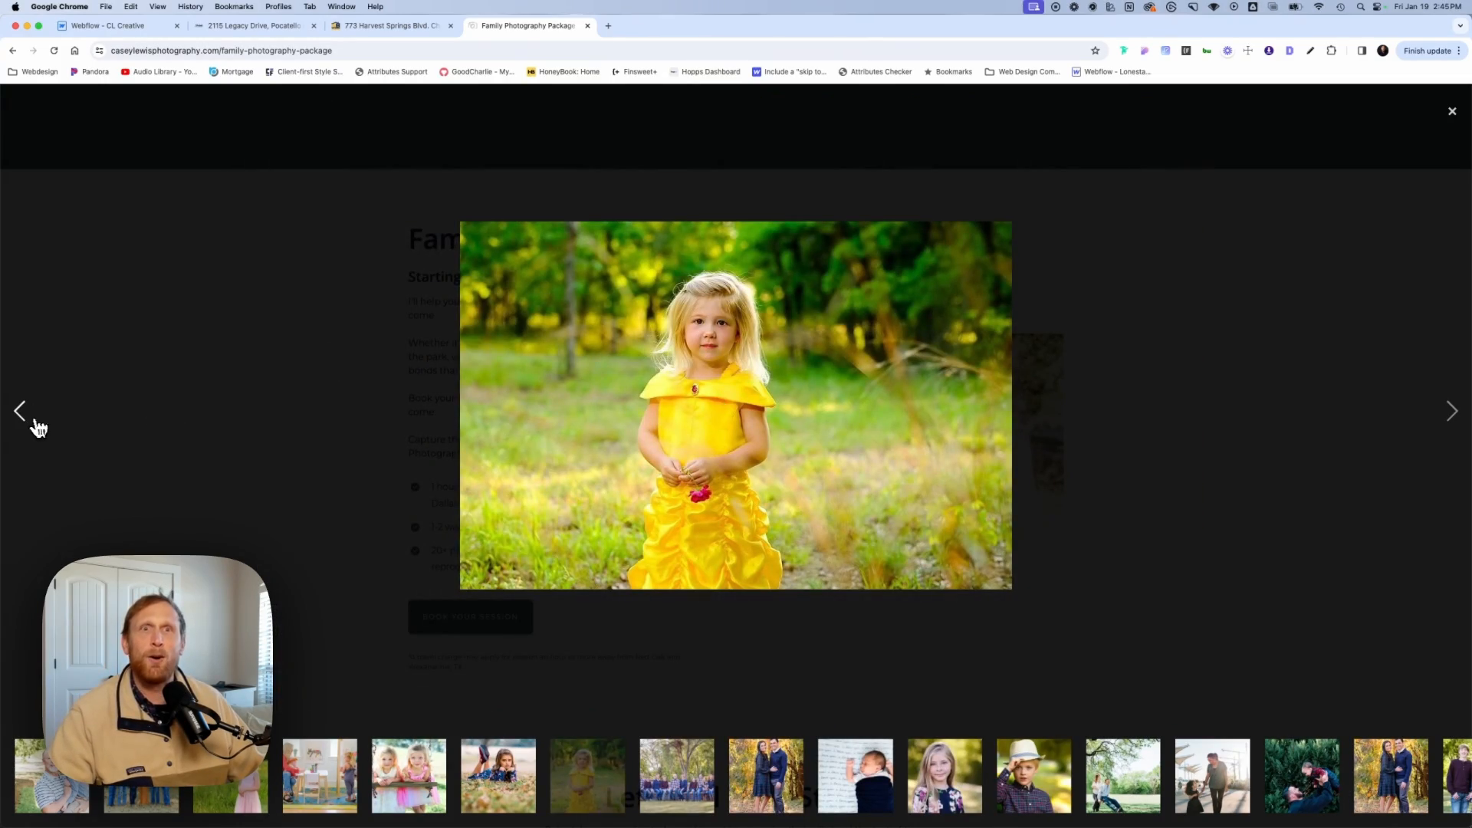
click(35, 423)
click(35, 424)
click(34, 425)
click(34, 425)
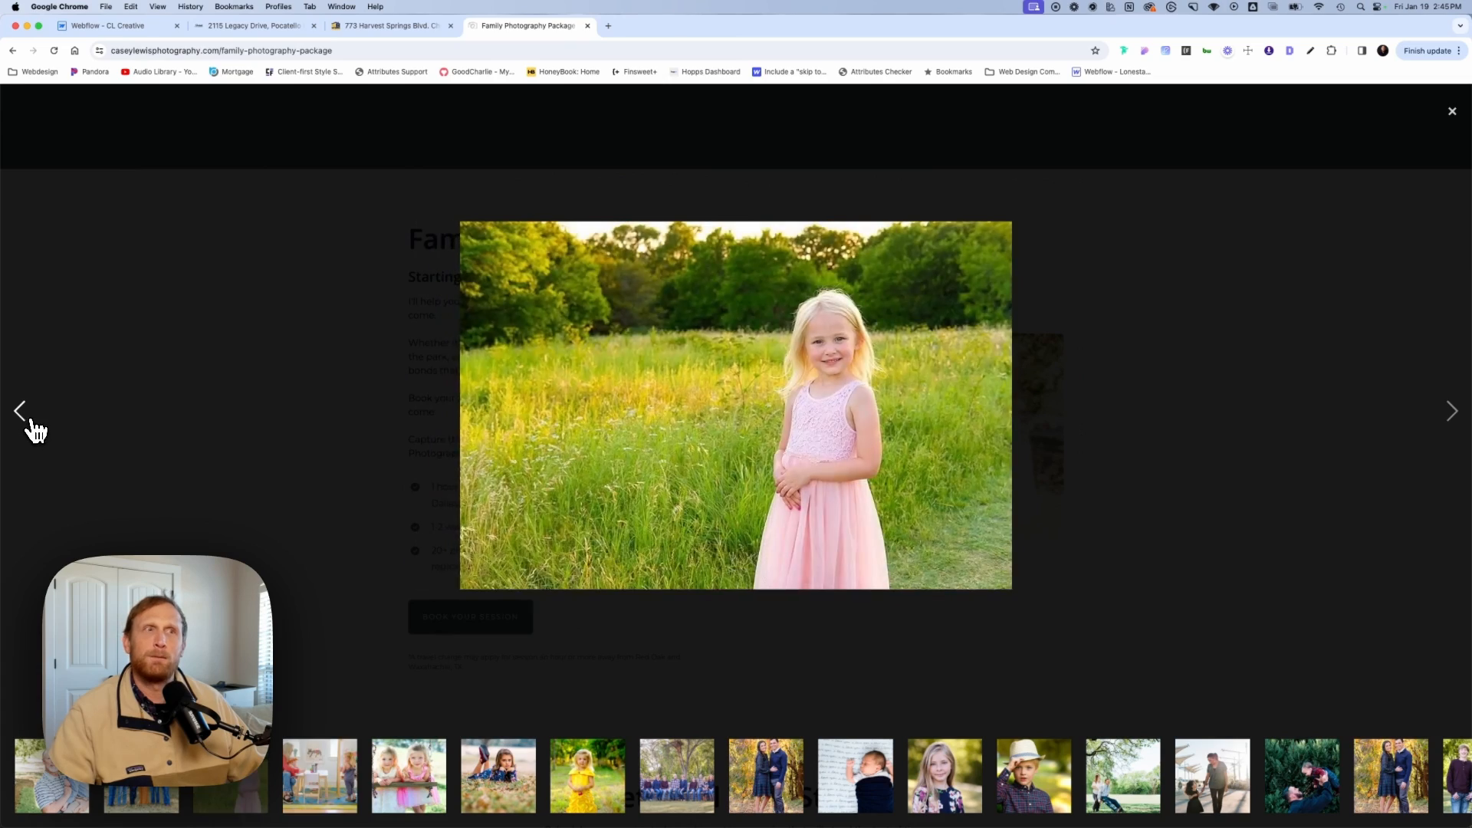
click(34, 426)
click(33, 427)
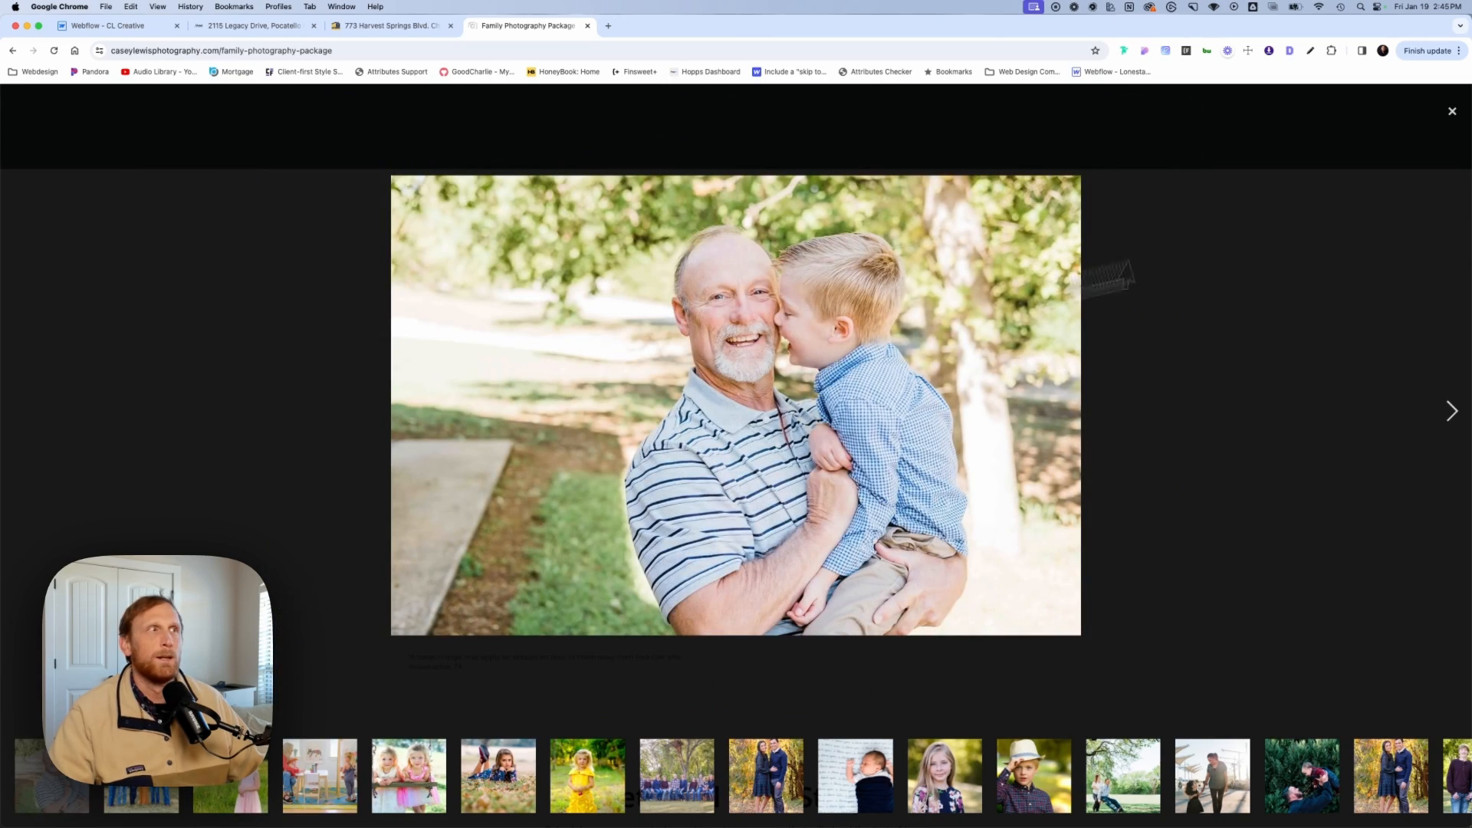
click(1451, 115)
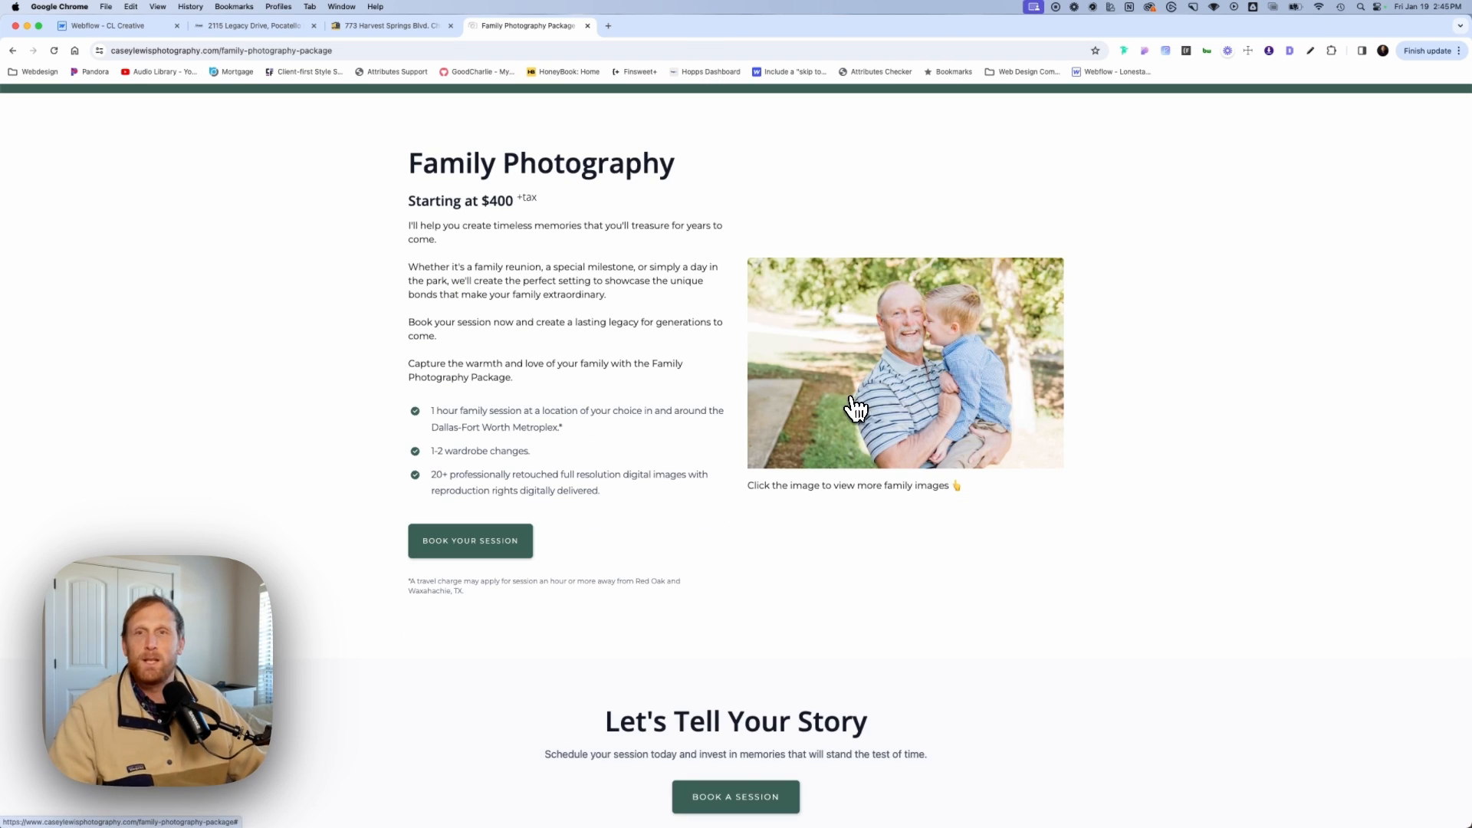
Open and close the family image's lightbox twice more, and switch back to the Webflow Designer.
click(856, 408)
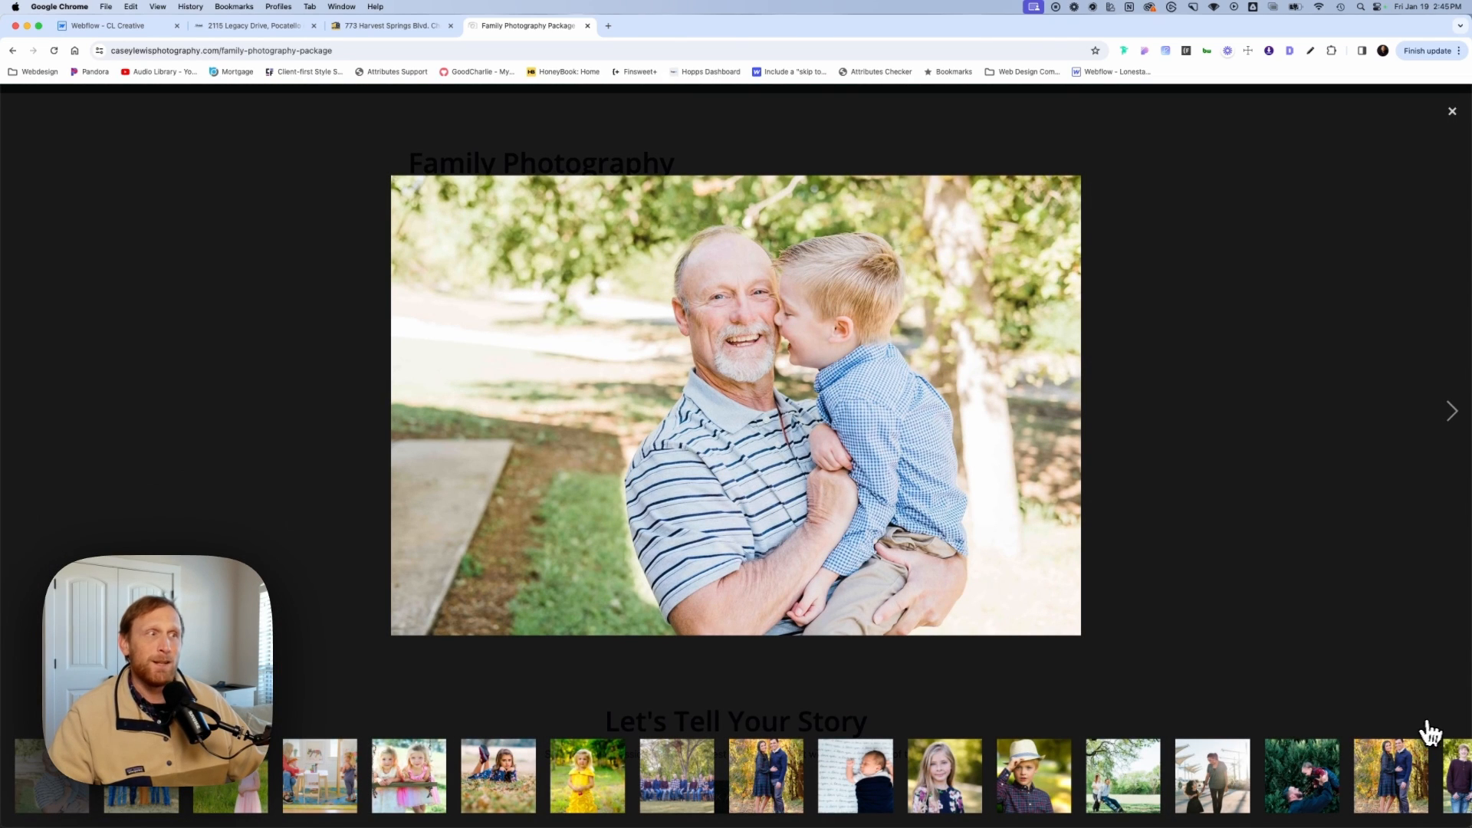
click(1452, 113)
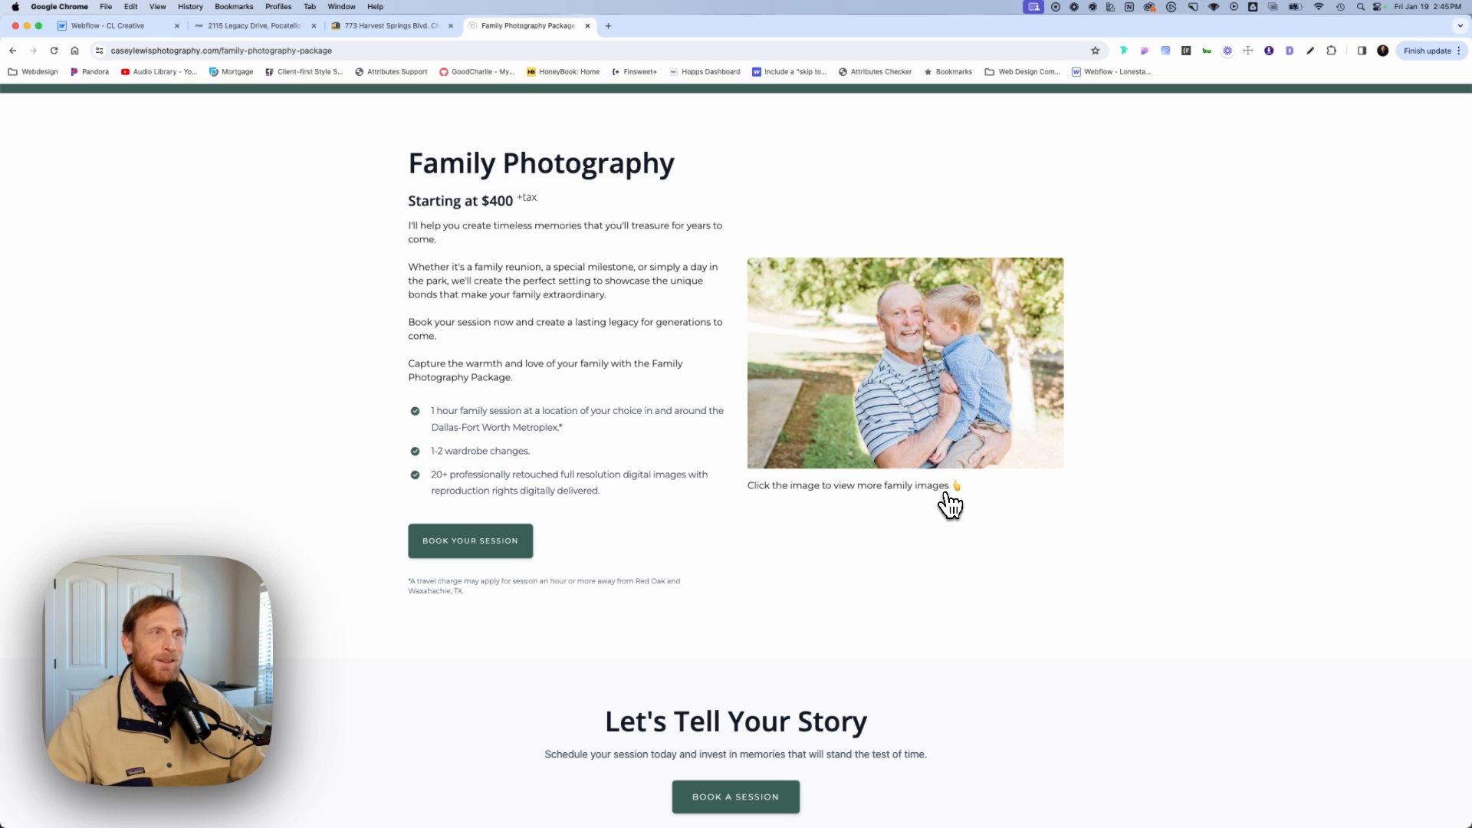
click(967, 412)
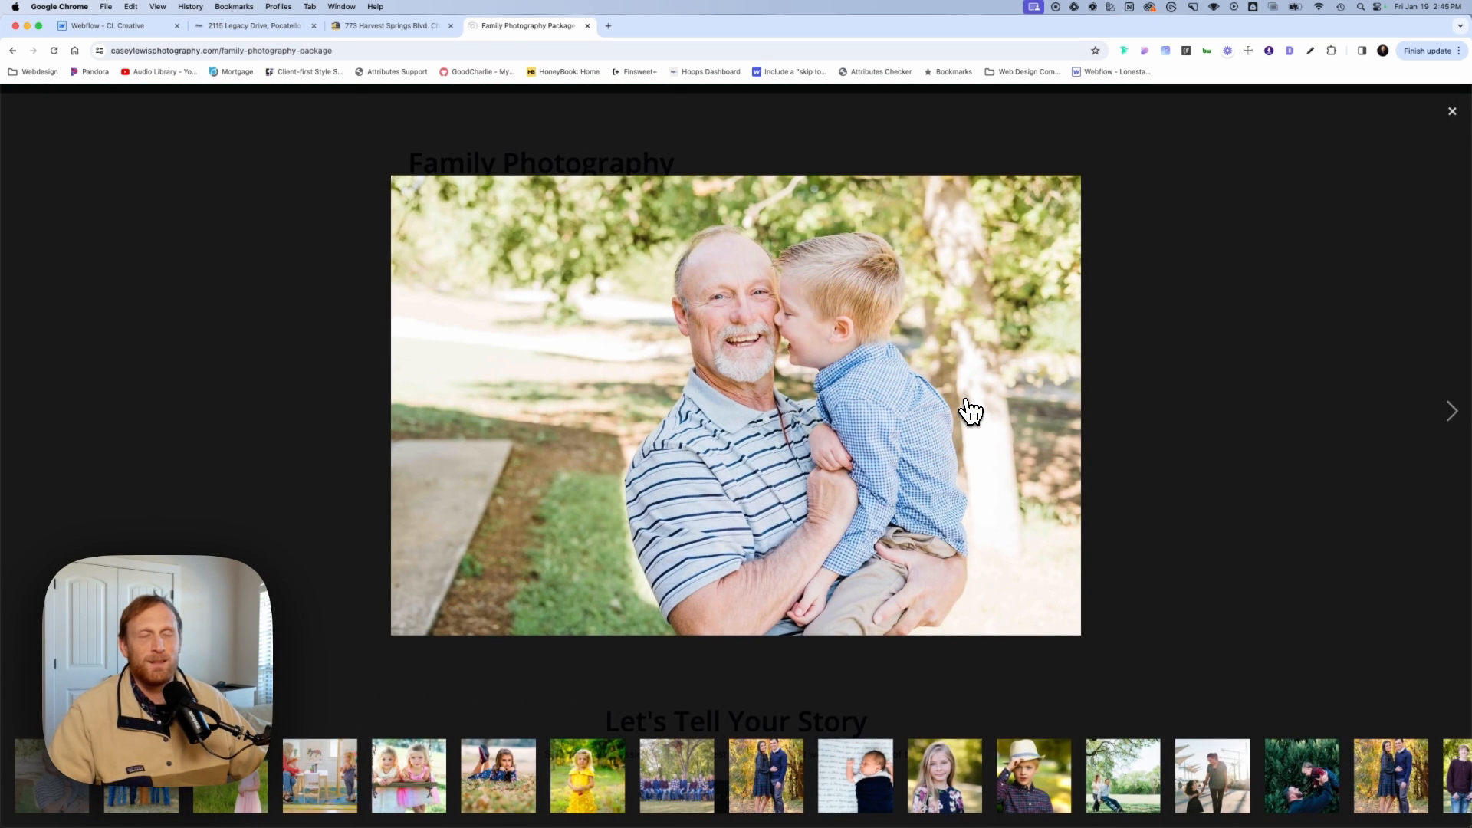
click(1452, 113)
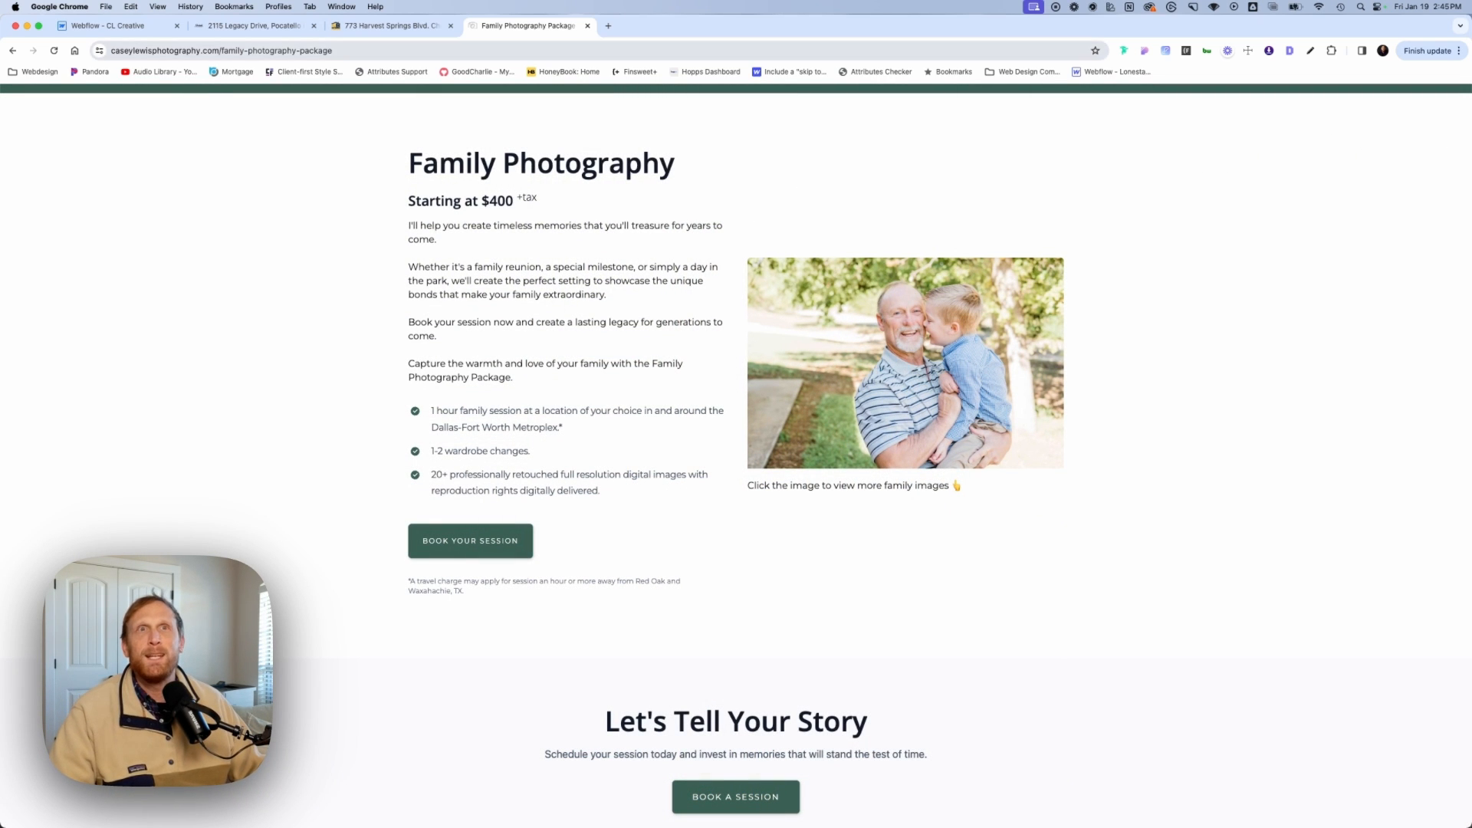
click(130, 38)
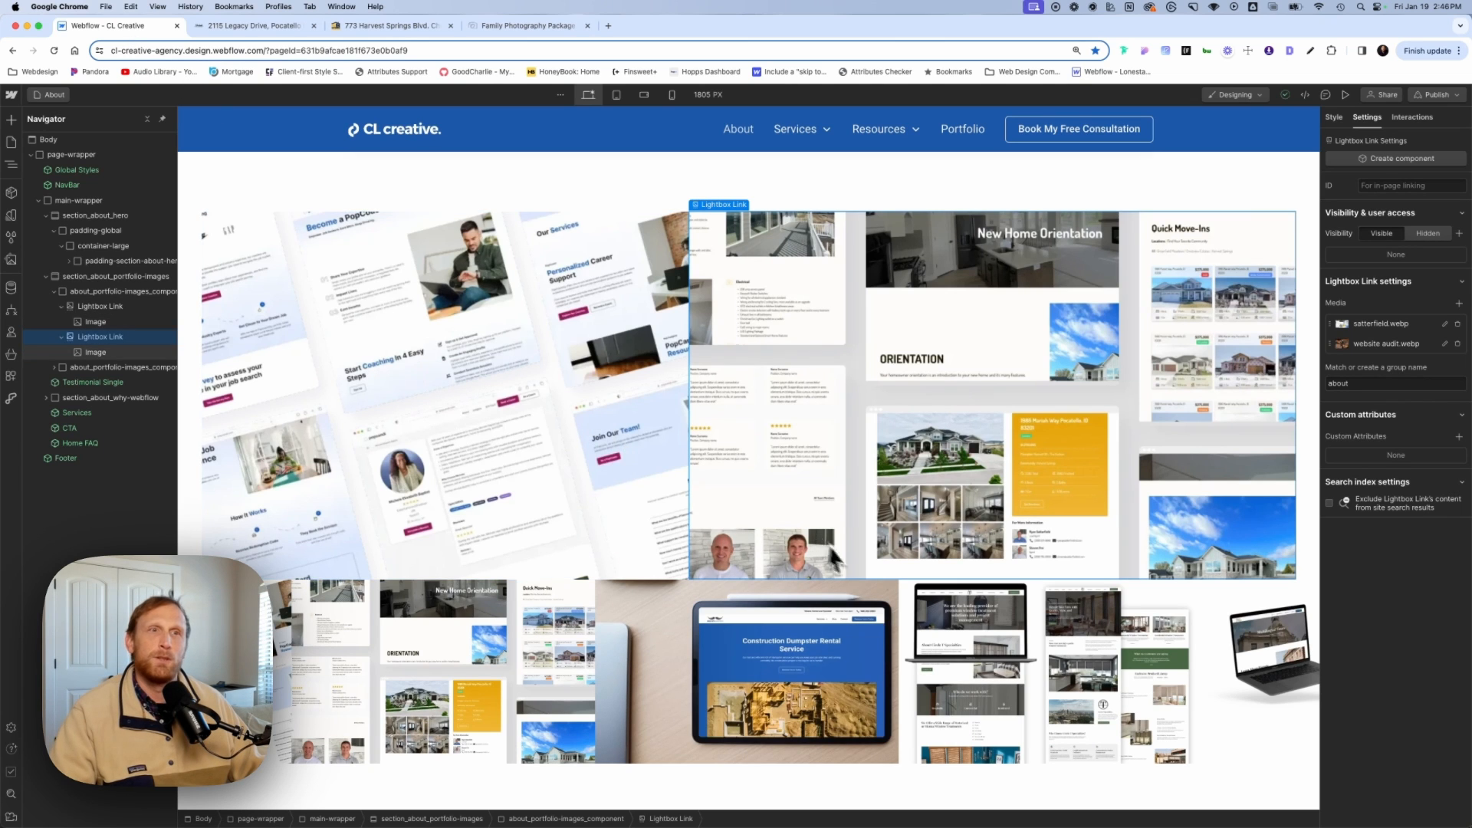